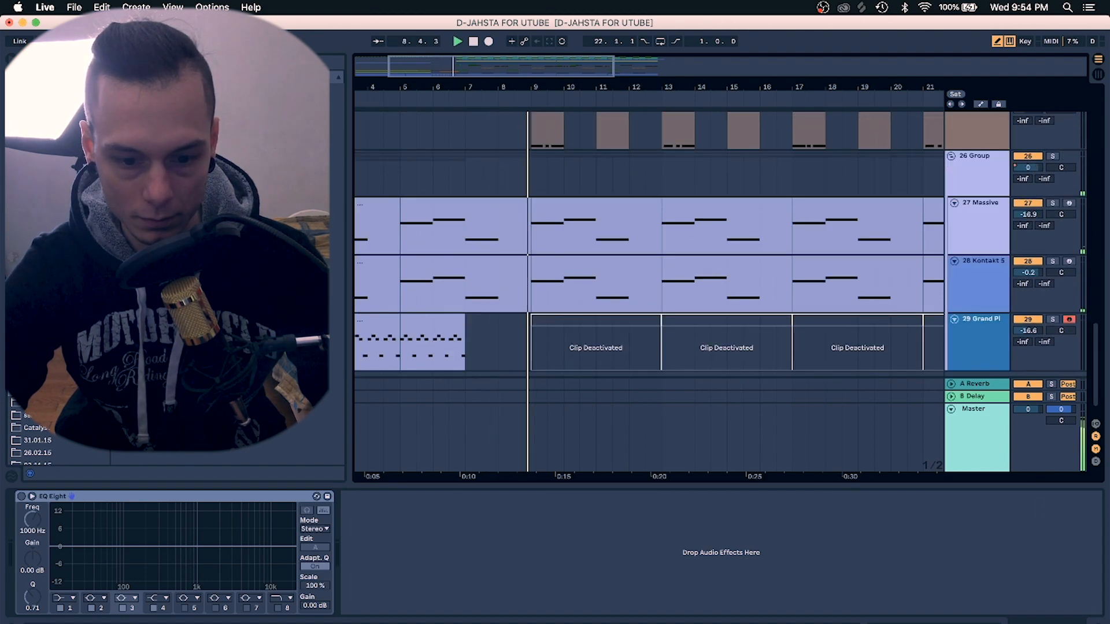
Scroll through the arrangement to review all tracks and their clips
left_click(1093, 611)
scroll(775, 410, "up", 10)
scroll(765, 399, "up", 6)
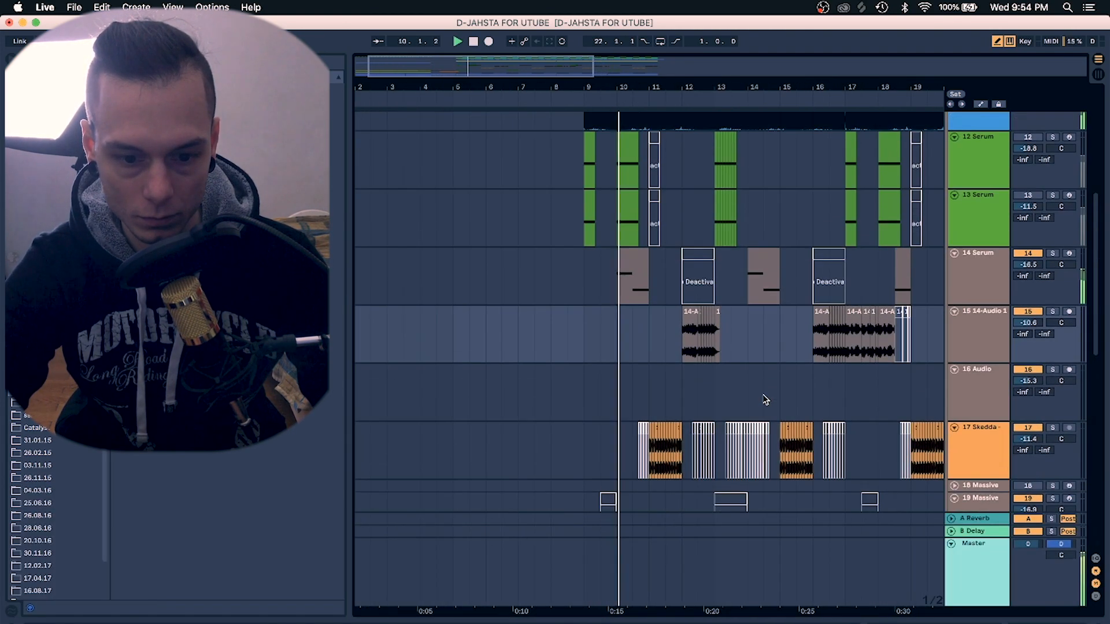
scroll(765, 399, "down", 4)
scroll(764, 398, "up", 7)
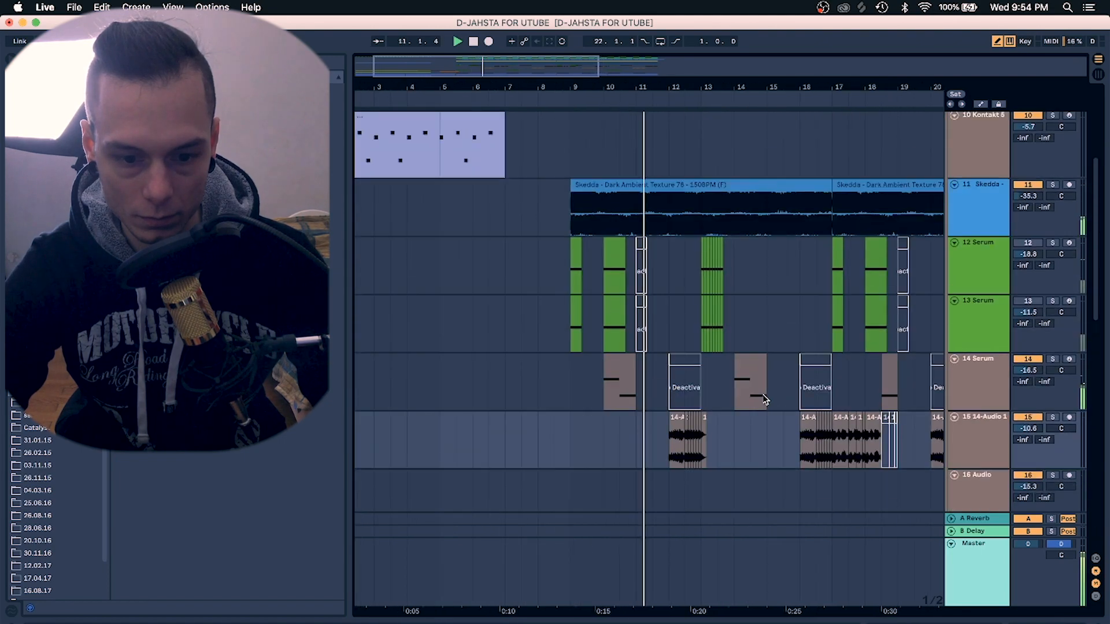
left_click_drag(632, 88, 632, 57)
scroll(550, 168, "up", 6)
scroll(550, 168, "down", 7)
scroll(550, 169, "down", 8)
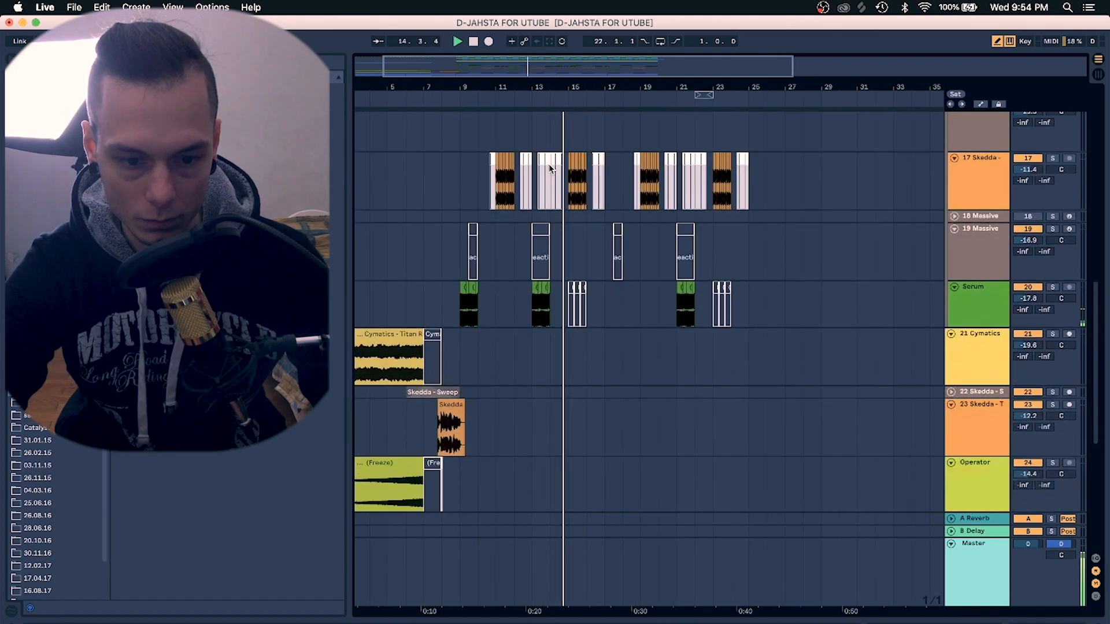
left_click(605, 188)
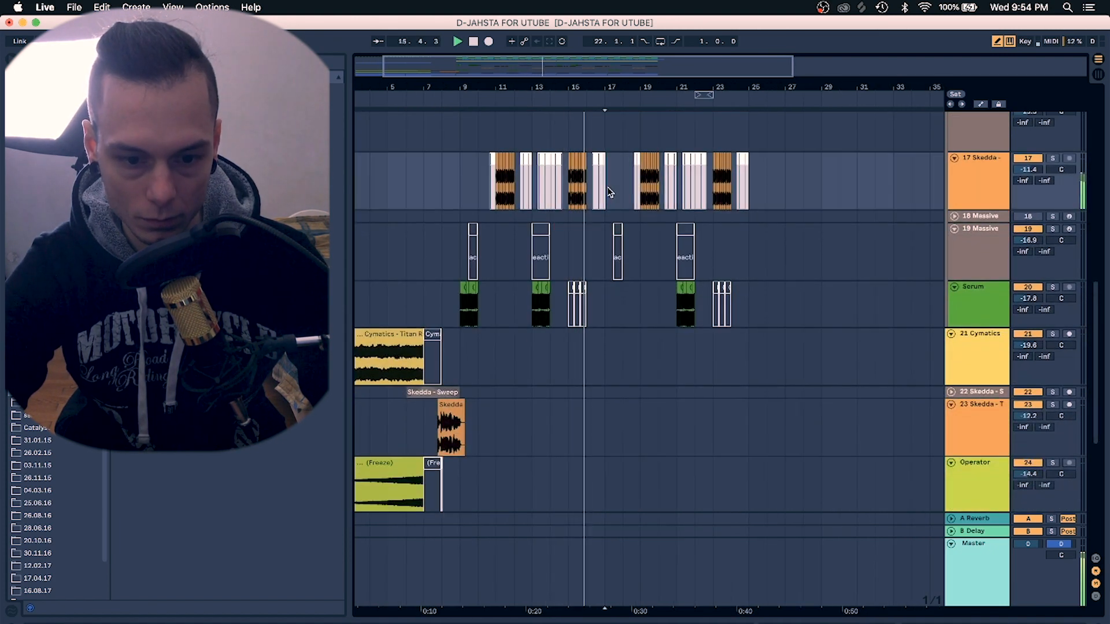
scroll(608, 192, "down", 5)
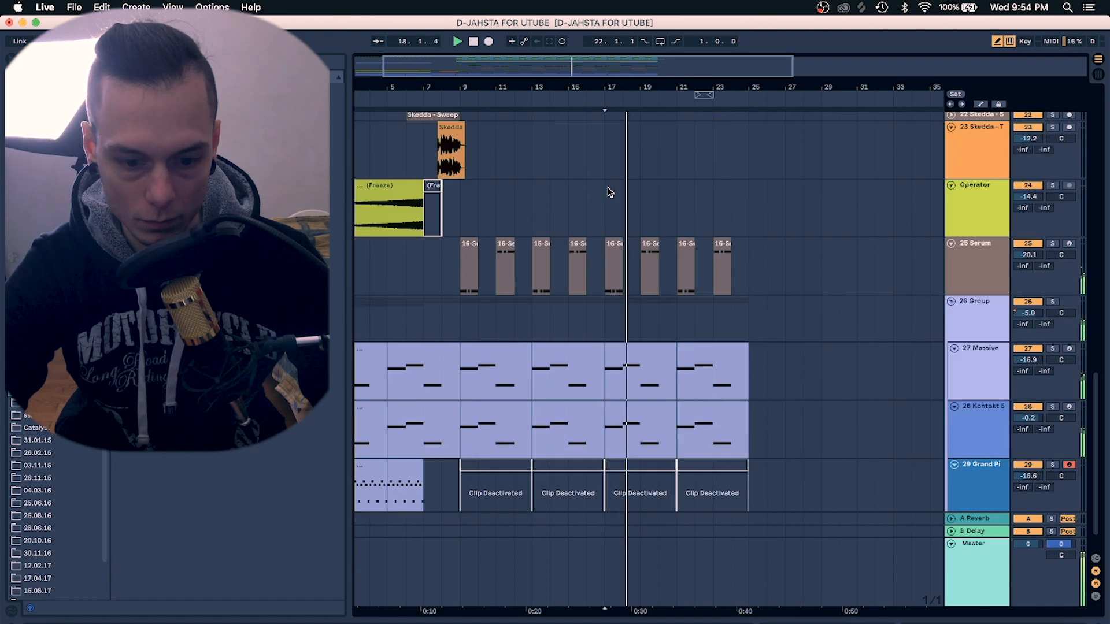
scroll(611, 192, "up", 1)
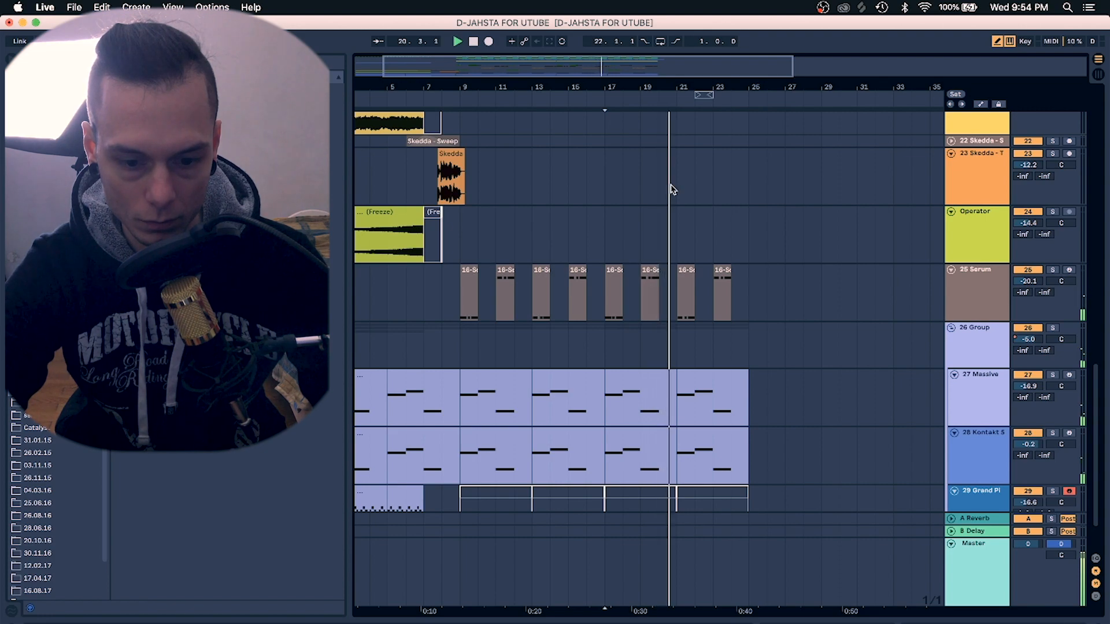
scroll(670, 186, "up", 10)
scroll(673, 189, "up", 15)
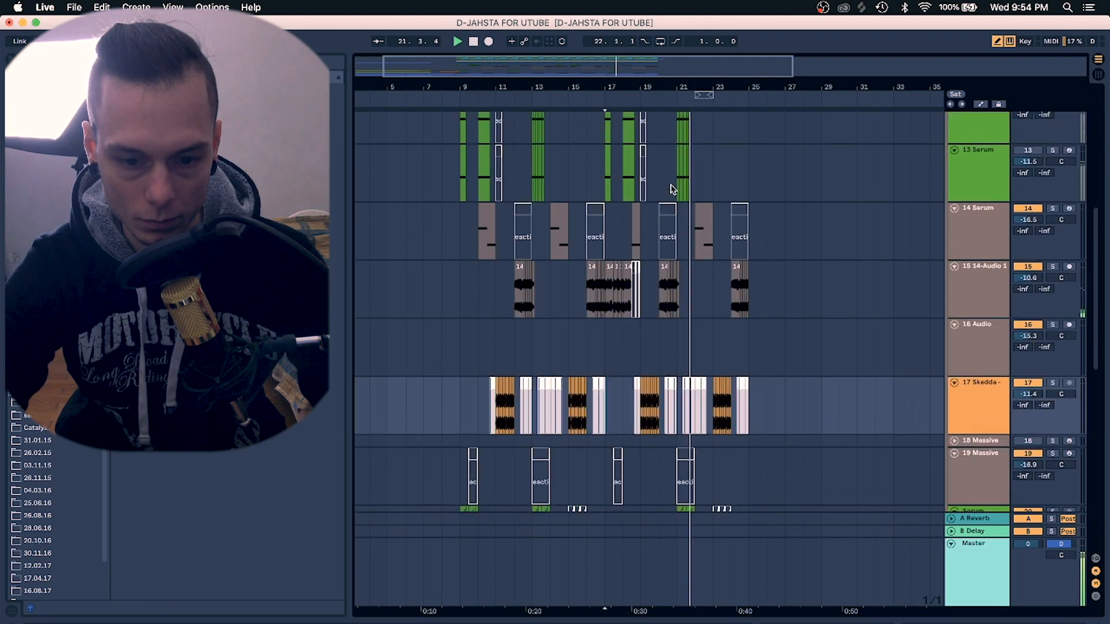
scroll(699, 196, "up", 5)
scroll(699, 196, "down", 14)
scroll(699, 198, "down", 12)
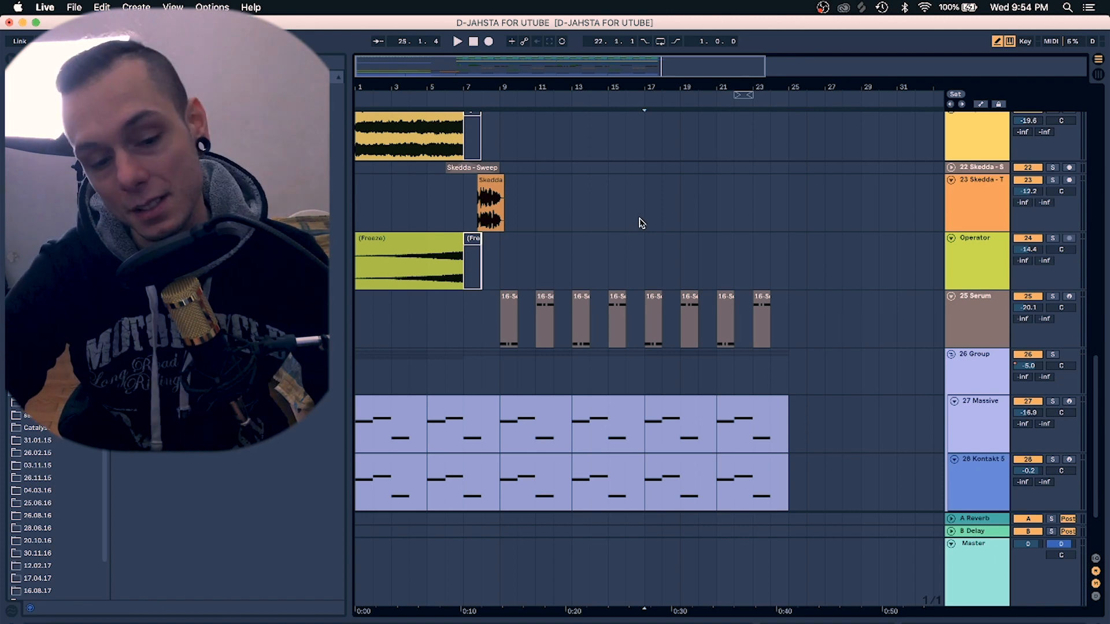
scroll(641, 223, "up", 15)
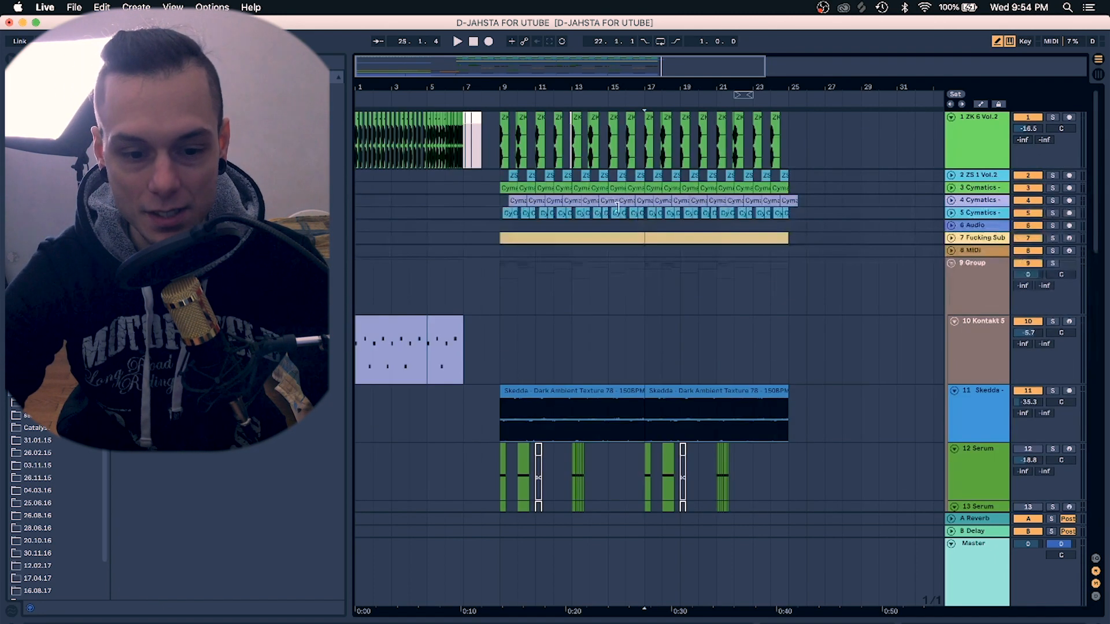
Zoom into bar 9, solo the ZK 6 Vol.2 track, play it and show its device chain
mouse_move(505, 87)
left_mouse_down()
mouse_move(556, 86)
mouse_move(493, 84)
left_mouse_up()
left_click(488, 124)
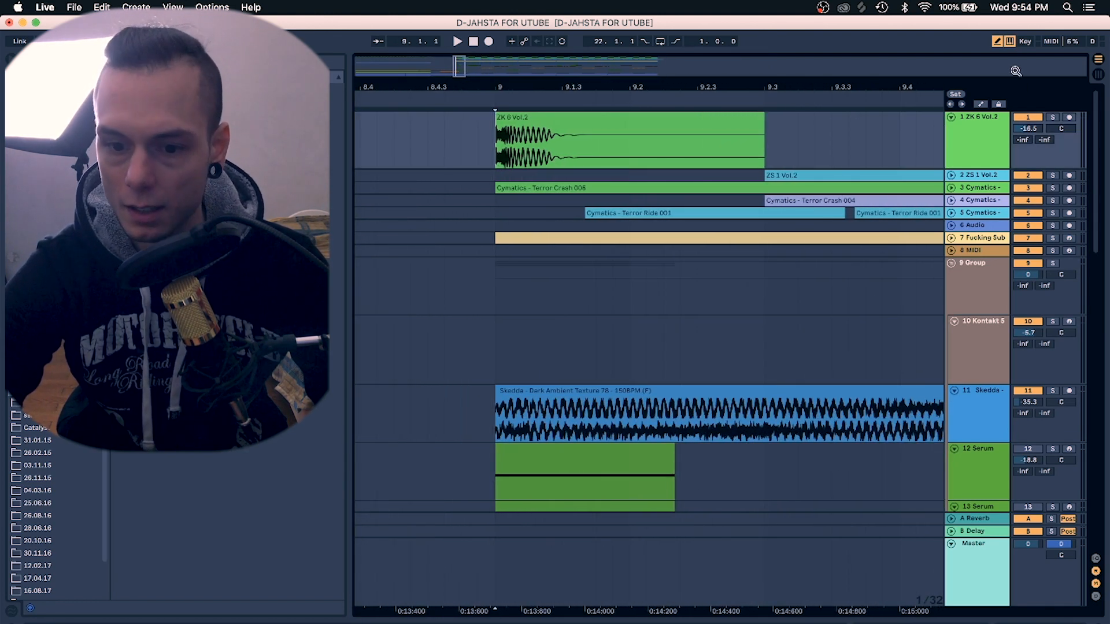
left_click(1051, 118)
key("space")
left_click(963, 140)
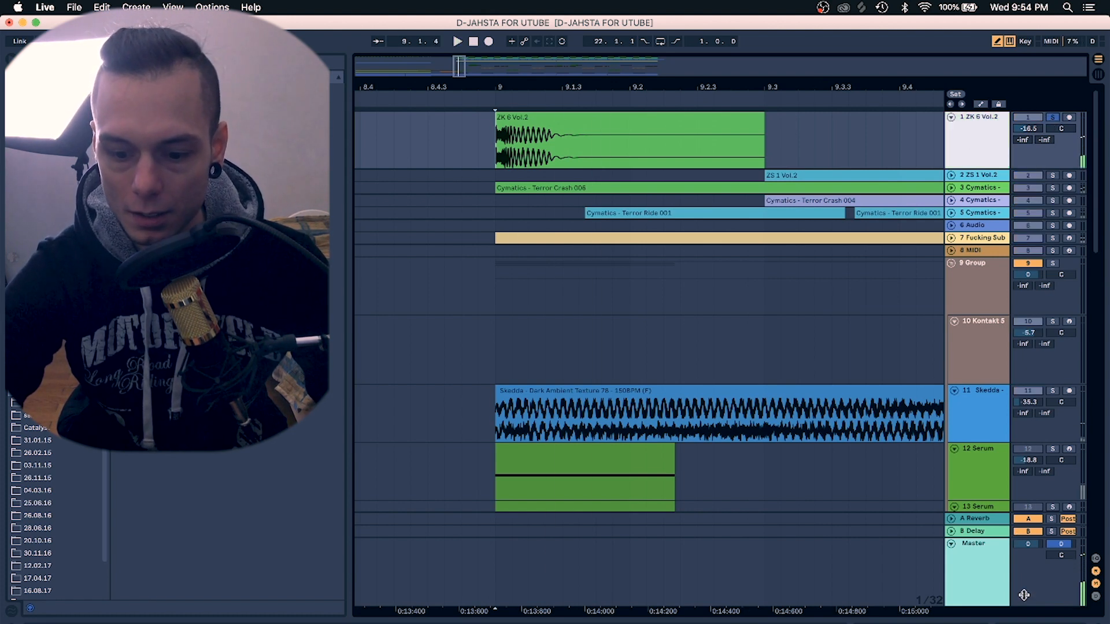
key("super+alt+l")
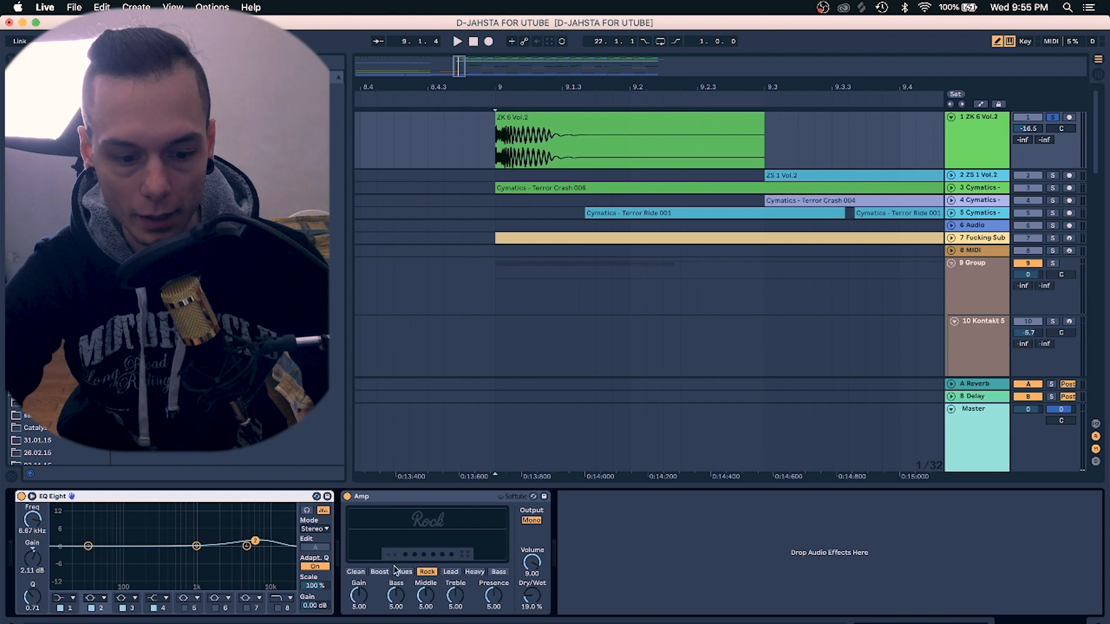
Play while bypassing and re-enabling the Amp device, then unsolo the ZK 6 Vol.2 track
key("space")
left_click(347, 496)
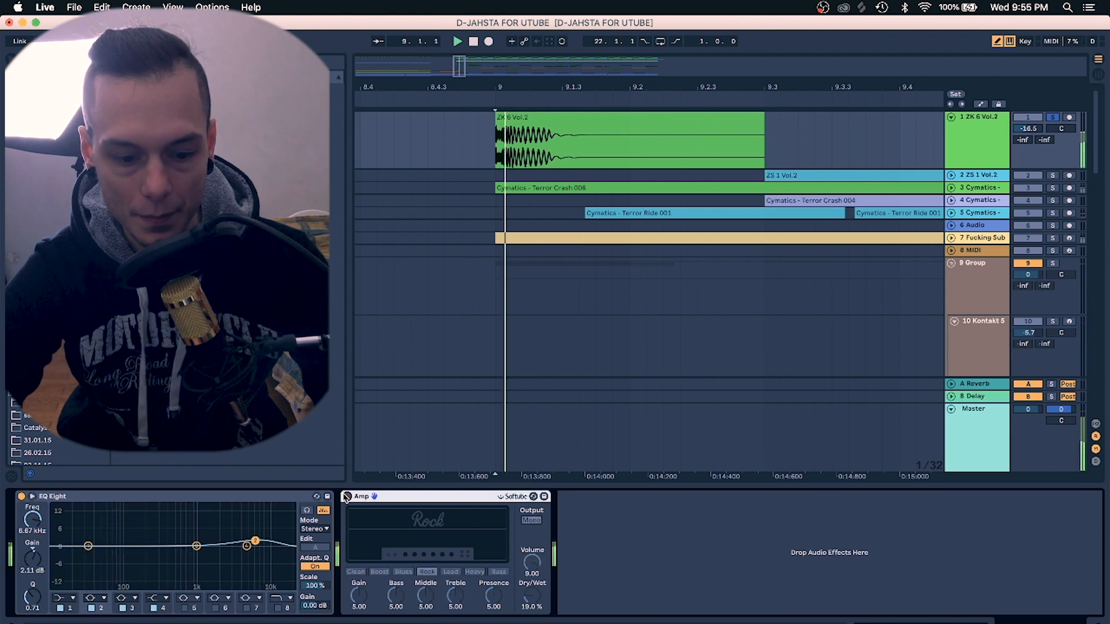
left_click(347, 496)
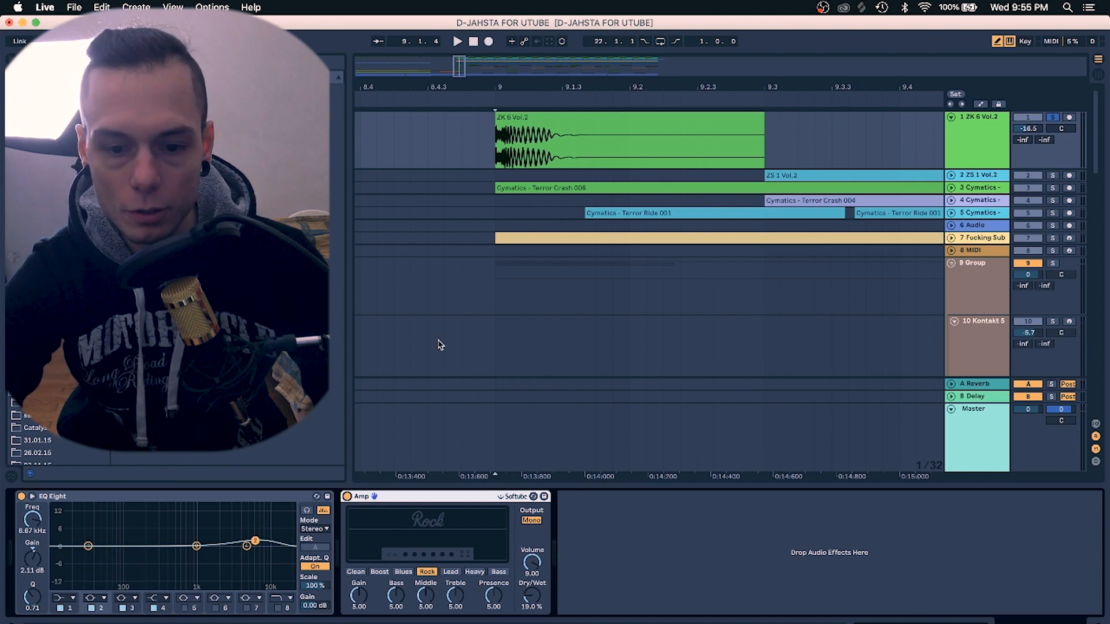
left_click(1053, 119)
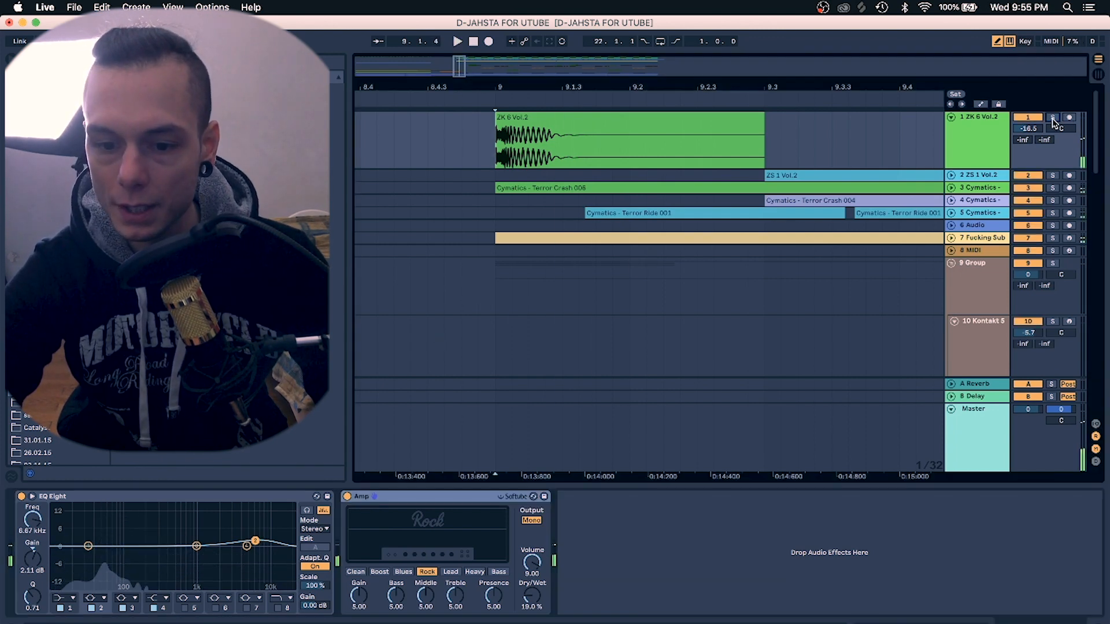
Expand and solo the ZS 1 Vol.2 track, and play from the start of its clip
left_click(970, 179)
left_click(1053, 175)
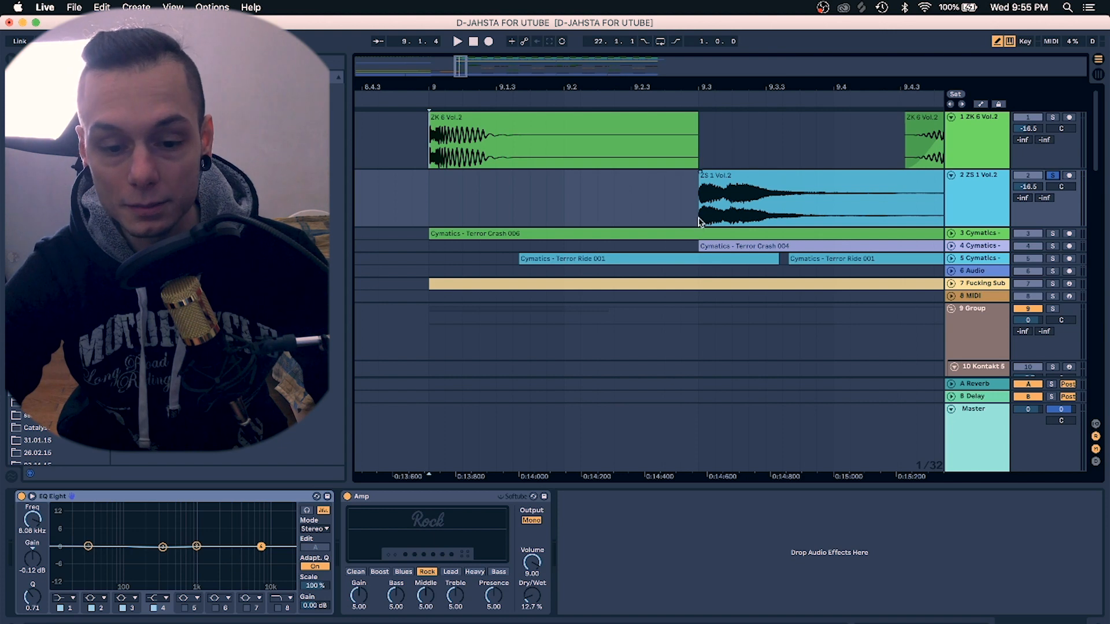
key("space")
key("space")
left_click(716, 209)
Play the ZS 1 Vol.2 clip repeatedly while toggling its Amp device off and on to compare
key("space")
left_click(705, 203)
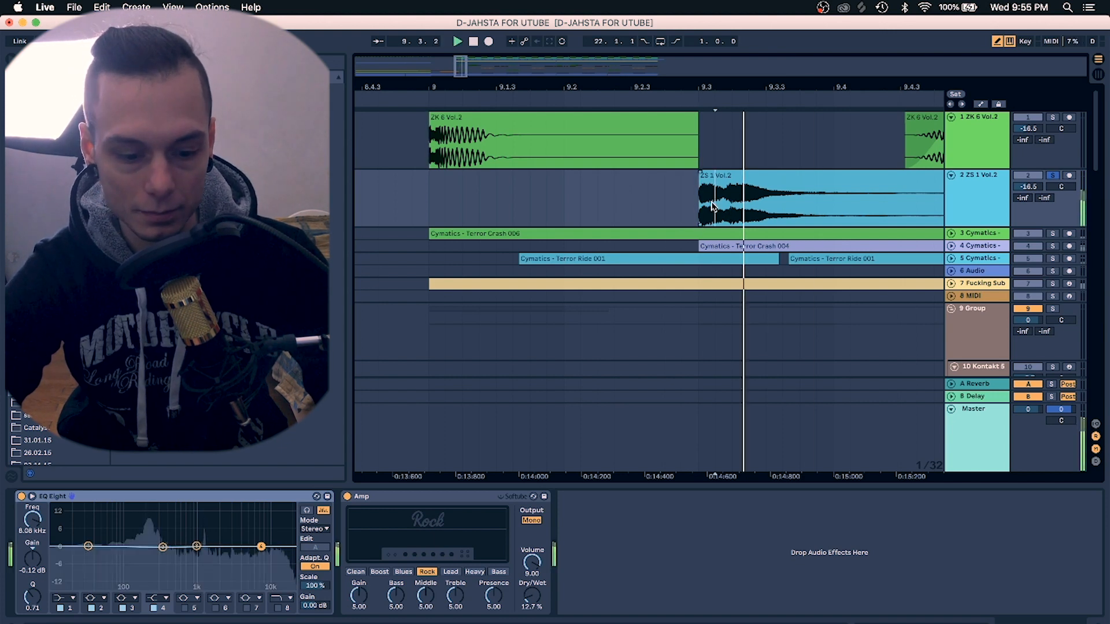
key("space")
key("space")
key("space")
key("space")
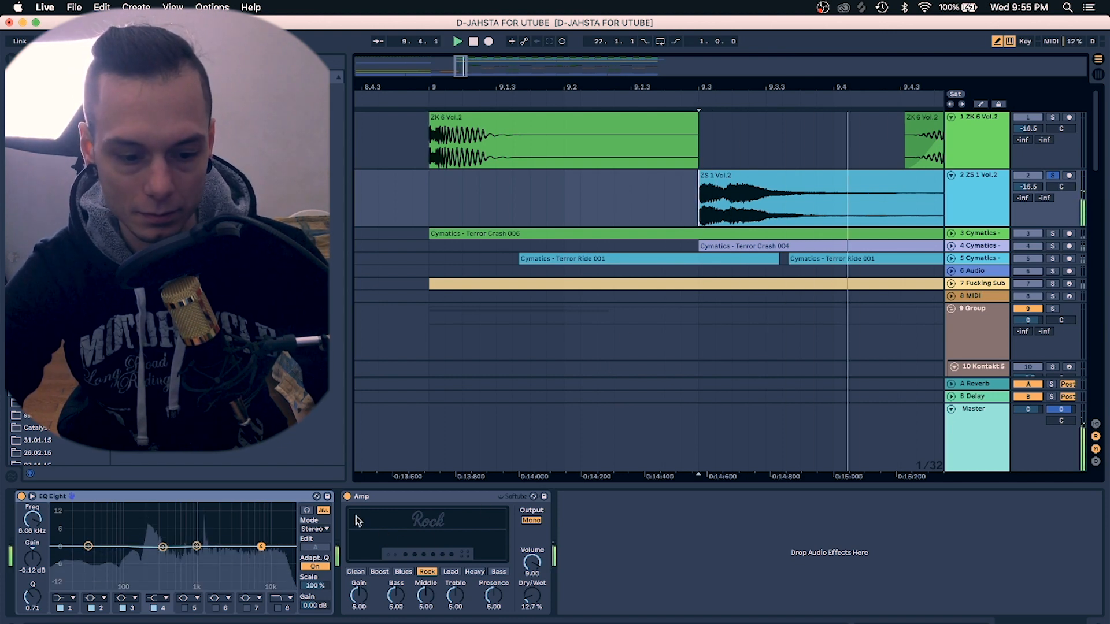
key("space")
left_click(348, 498)
left_click(348, 499)
key("space")
key("space")
key("space")
key("space")
left_click(348, 500)
key("space")
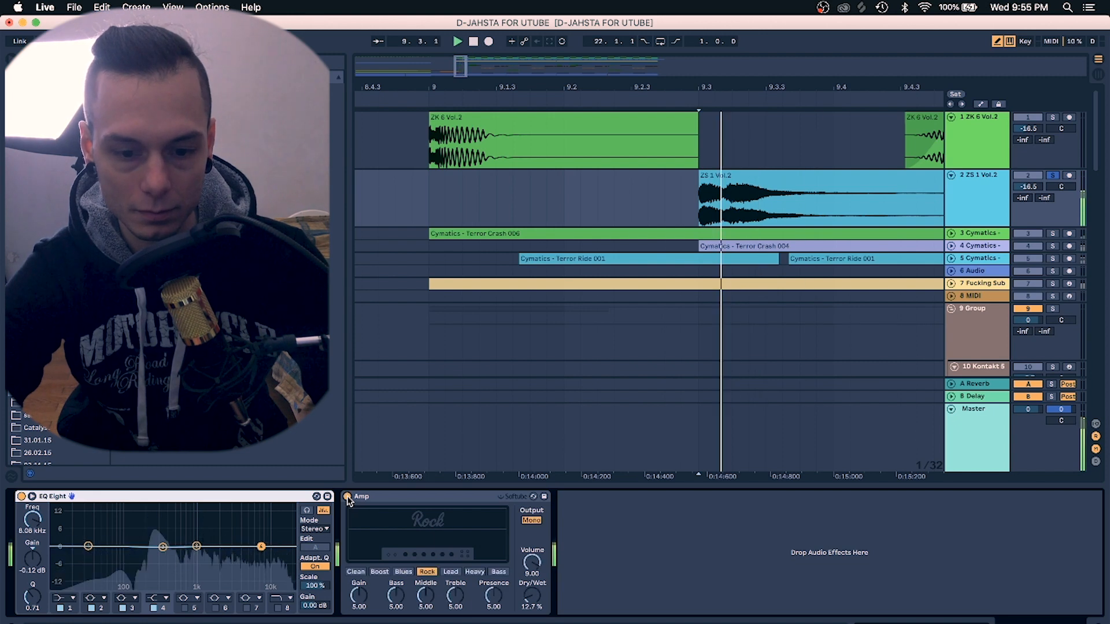
key("space")
key("space")
key("space")
Zoom out around bar 9 and solo the Cymatics crash track 3, then start playback
left_click_drag(693, 87, 693, 81)
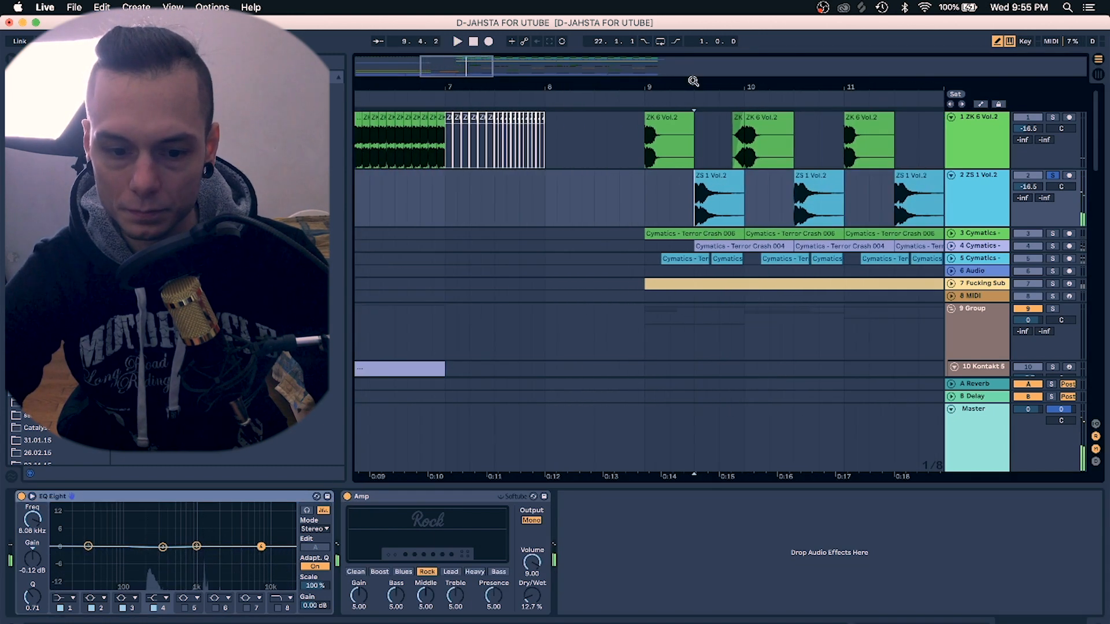
left_click(642, 237)
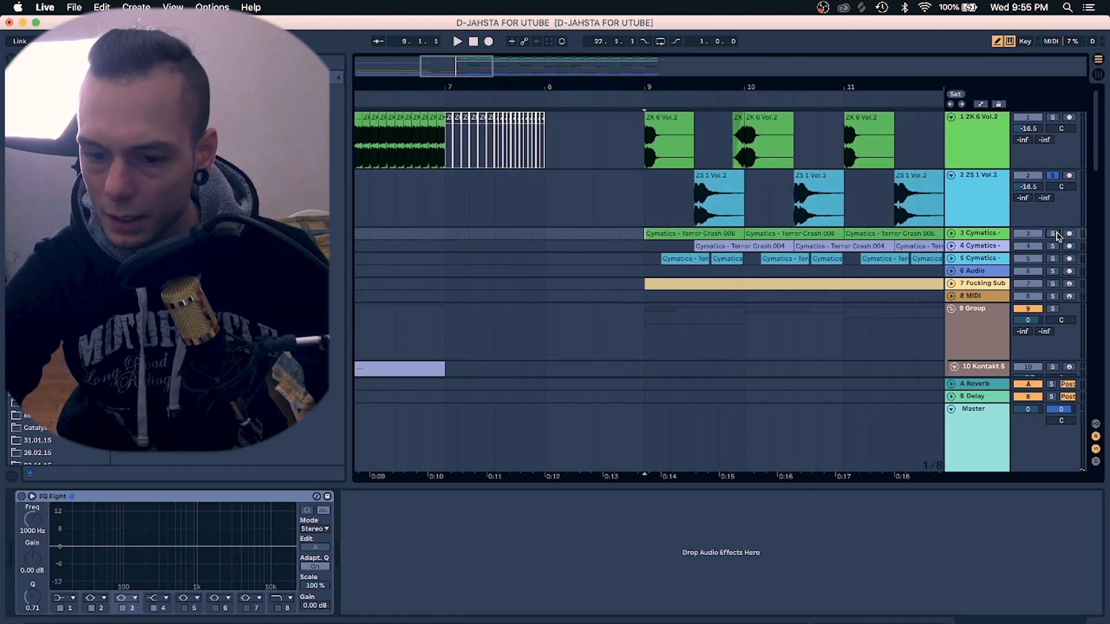
scroll(955, 248, "down", 3)
key("space")
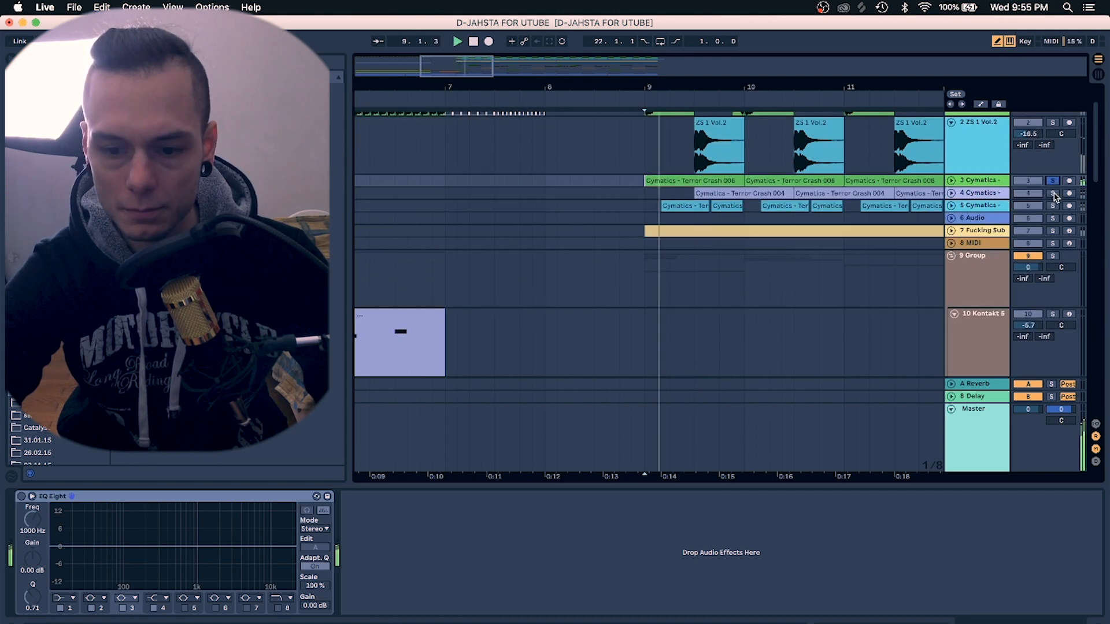
Expand the Cymatics ride track 5, solo it and play from bar 9
left_click(1052, 194)
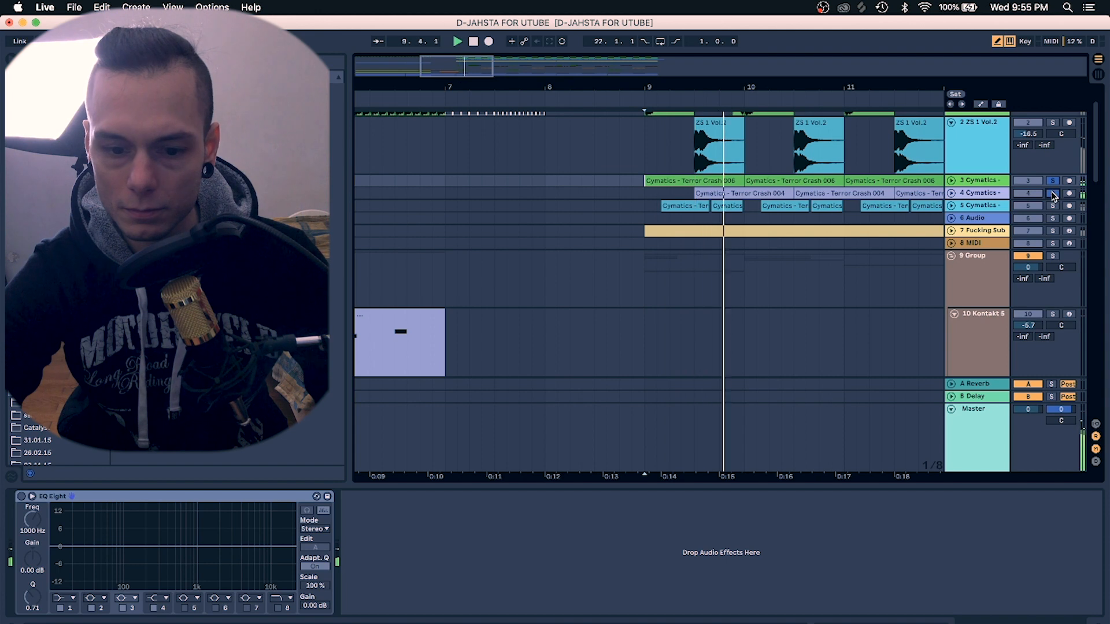
left_click(1052, 195)
left_click(951, 206)
scroll(1002, 190, "down", 2)
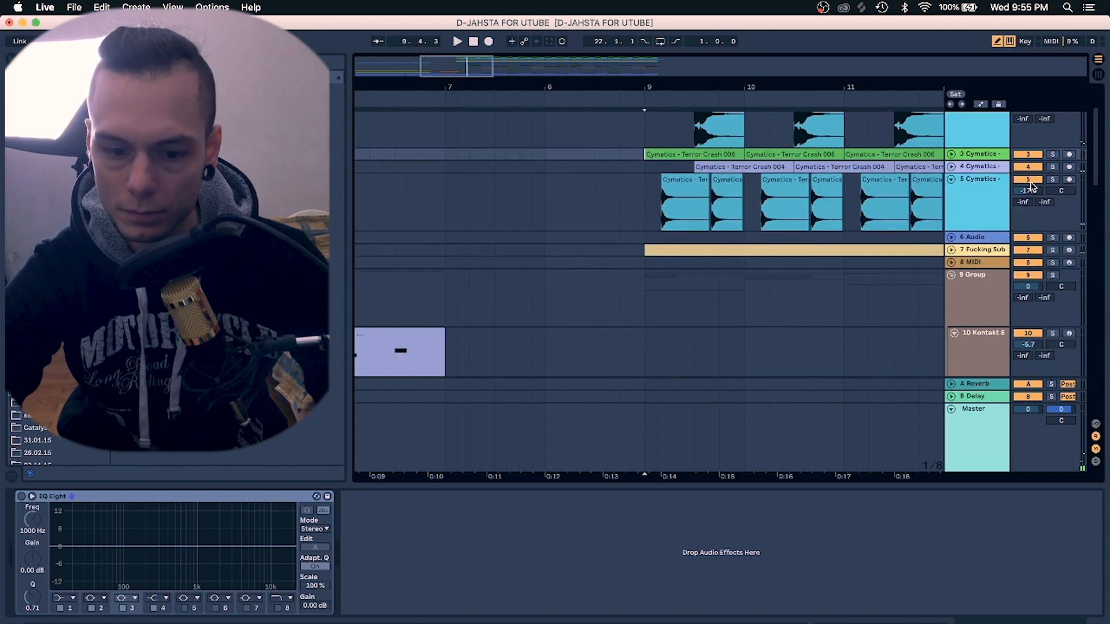
left_click(1052, 180)
left_click(647, 217)
key("space")
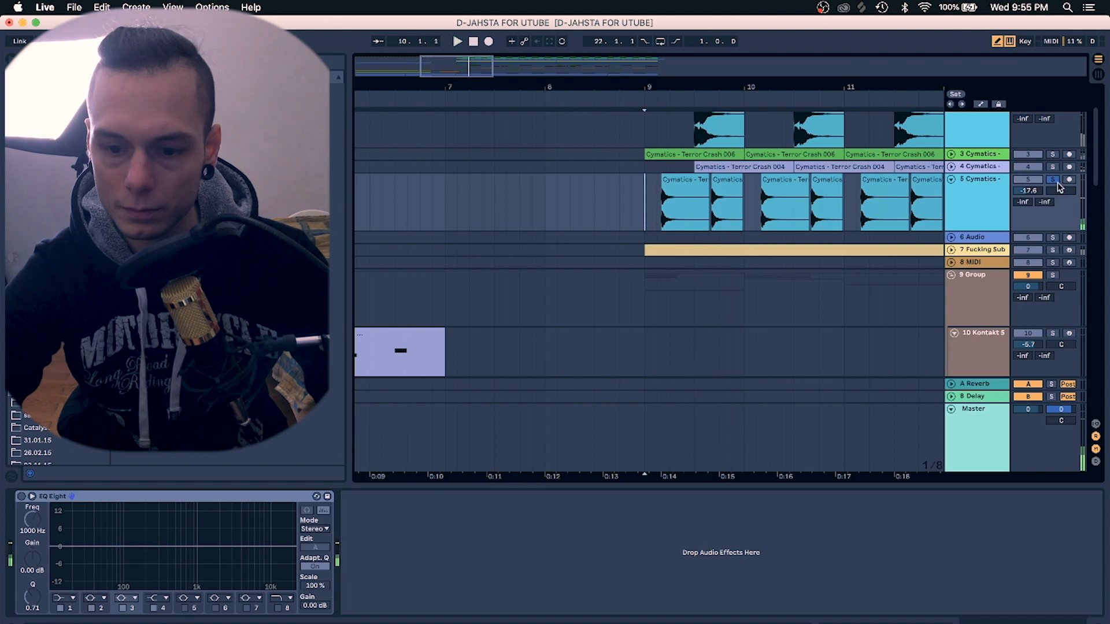
Play the soloed drum tracks across bars 9 to 14 in a wider view, then turn the solo off
scroll(1058, 183, "up", 3)
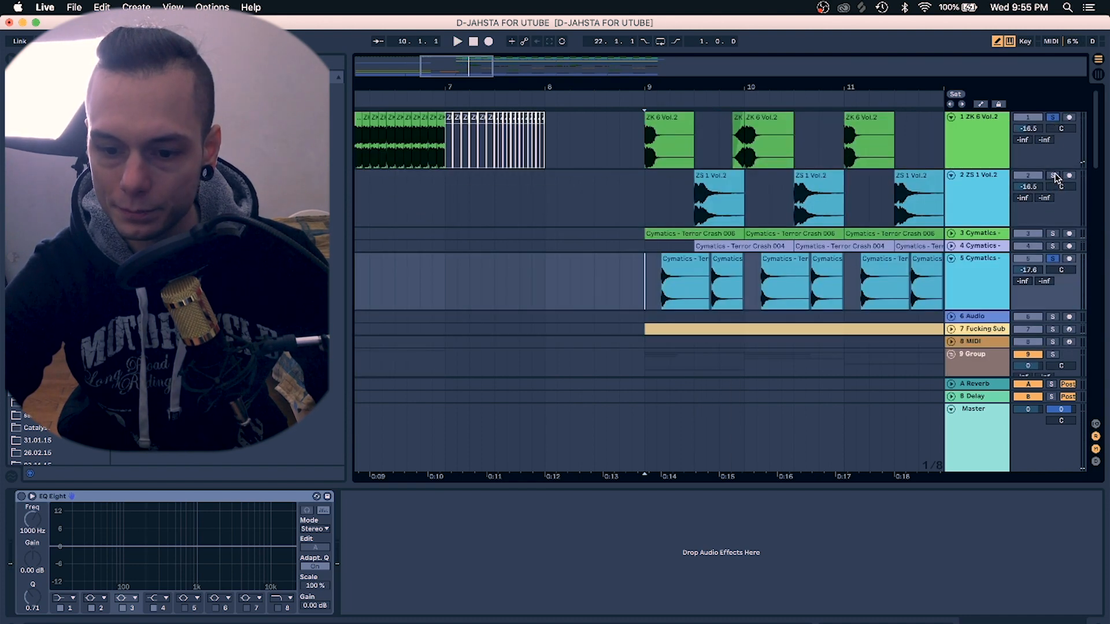
scroll(1055, 250, "down", 3)
key("space")
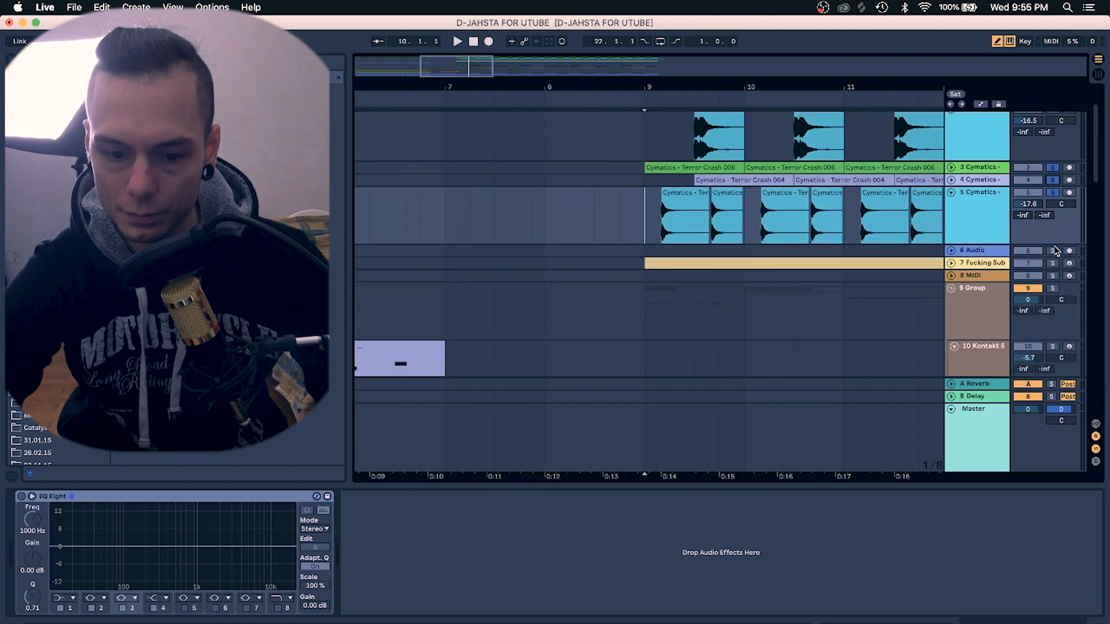
scroll(1018, 277, "up", 3)
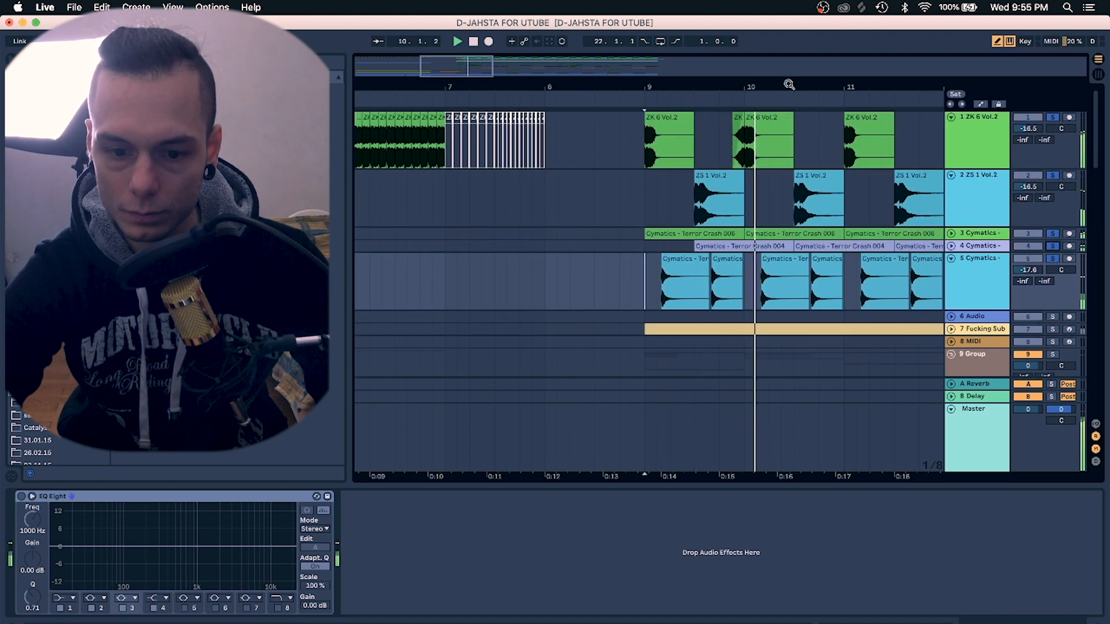
left_click_drag(787, 85, 775, 62)
scroll(811, 181, "right", 3)
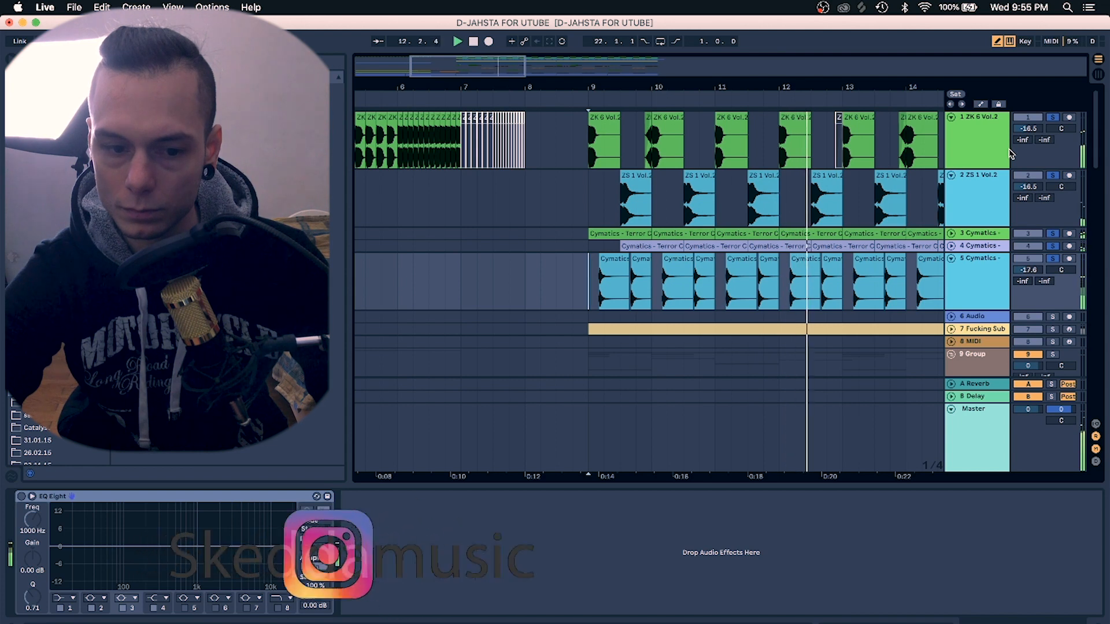
key("space")
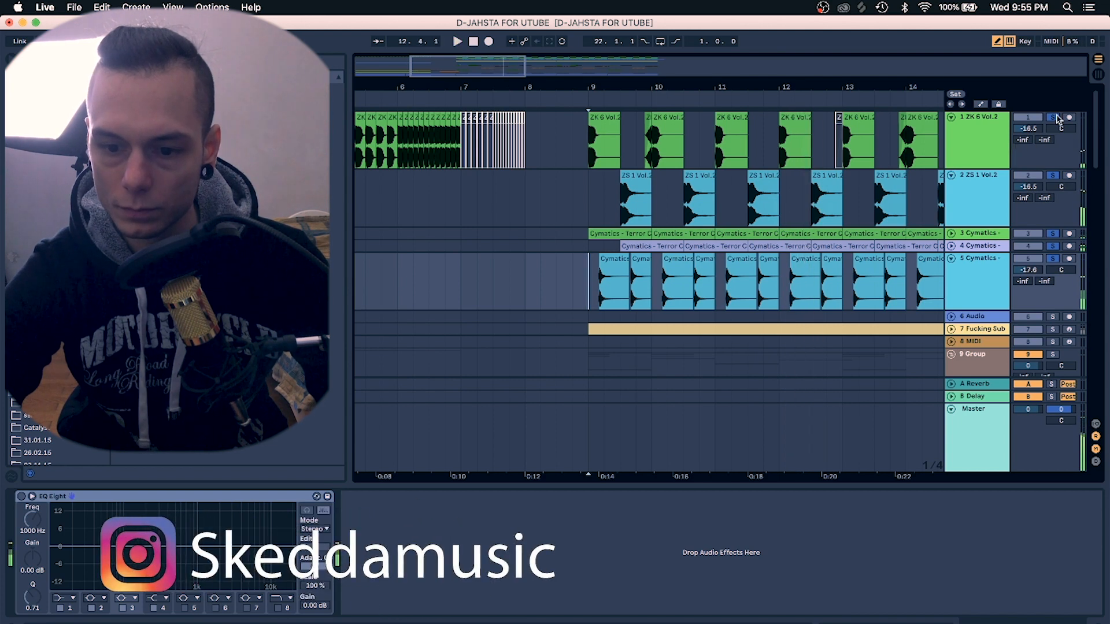
left_click(1053, 176)
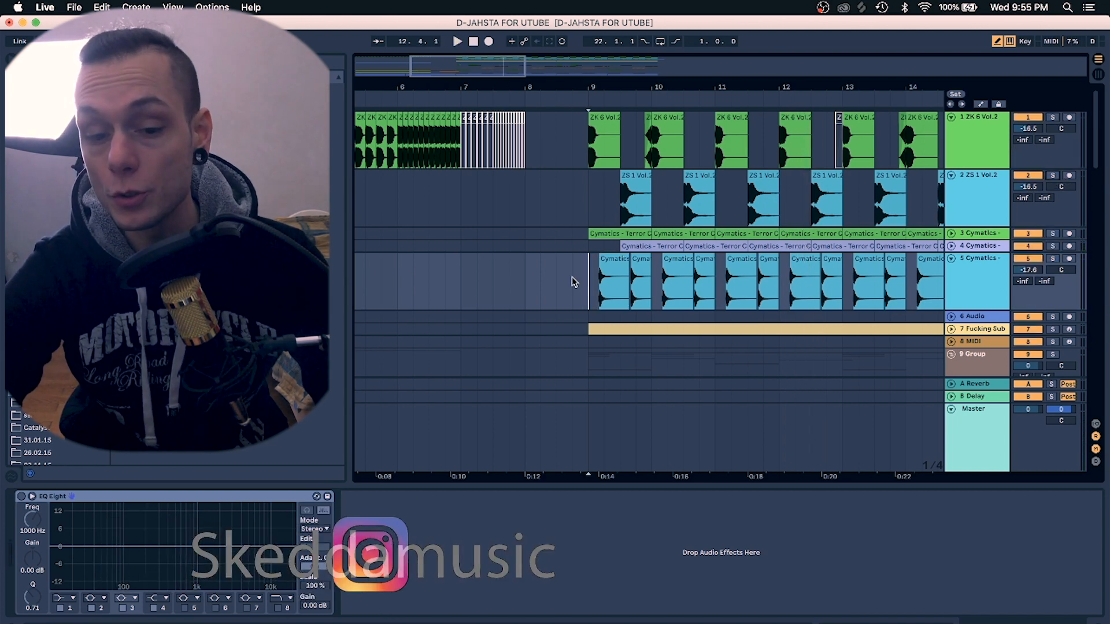
Select and solo the Kontakt 5 track and play its clip from the start
scroll(372, 342, "left", 5)
scroll(372, 342, "down", 8)
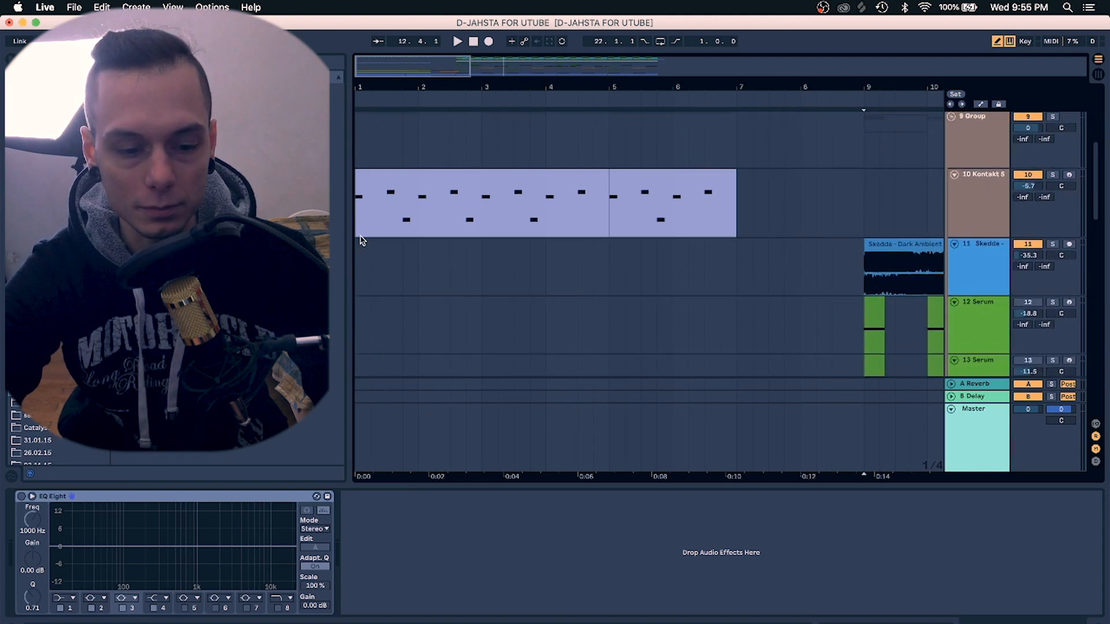
left_click(359, 230)
left_click(1054, 175)
key("space")
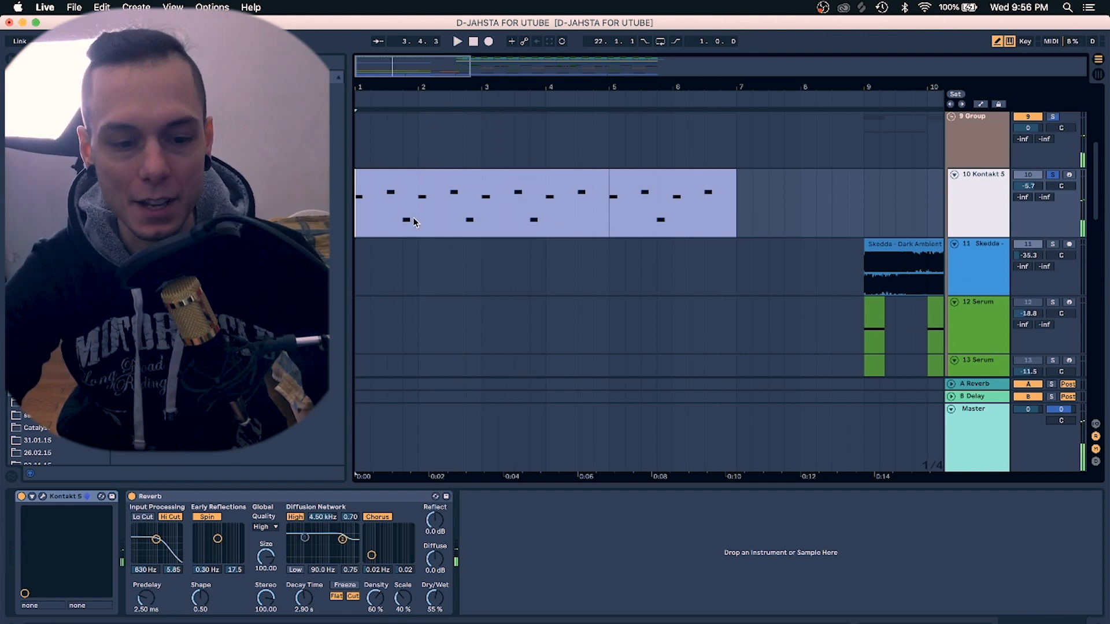
Stop playback and open the Kontakt 5 instrument window, allowing access to the Desktop folder
key("space")
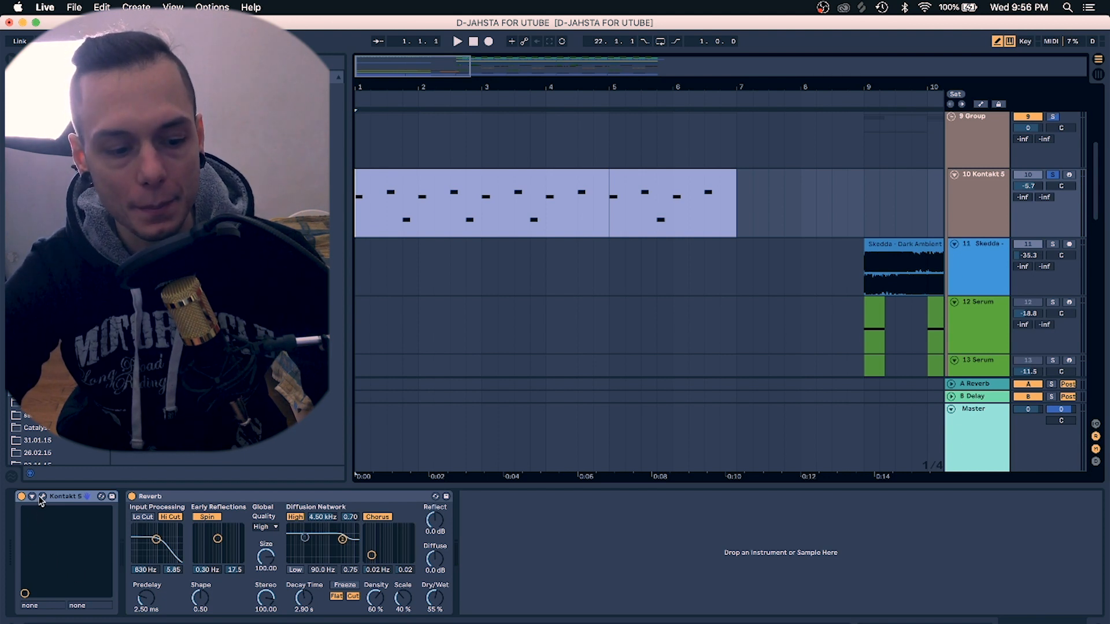
left_click(42, 496)
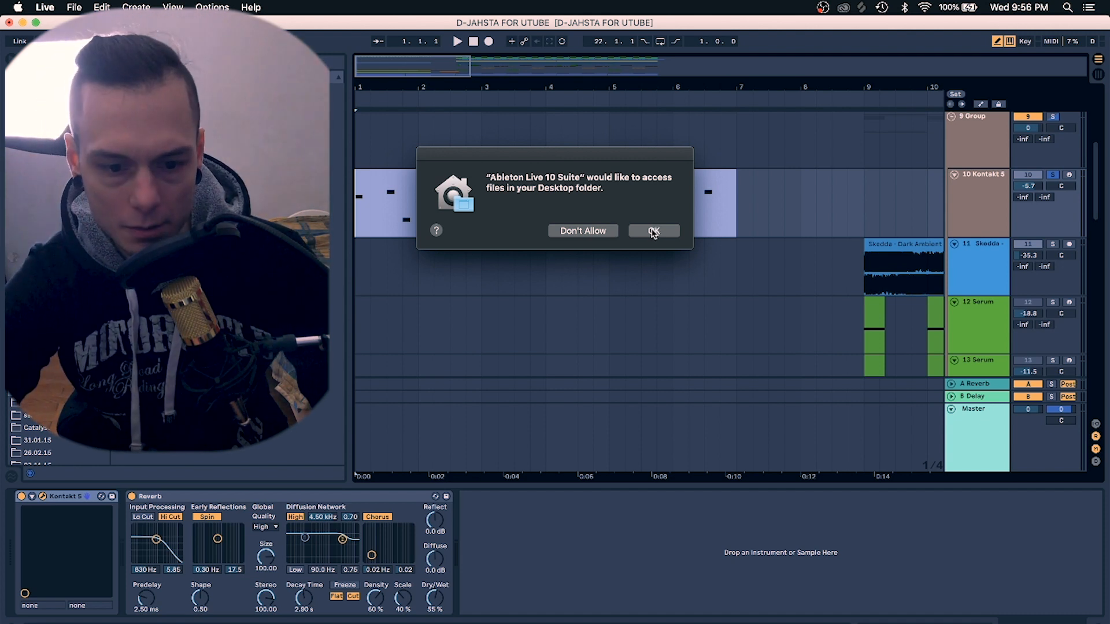
left_click(655, 232)
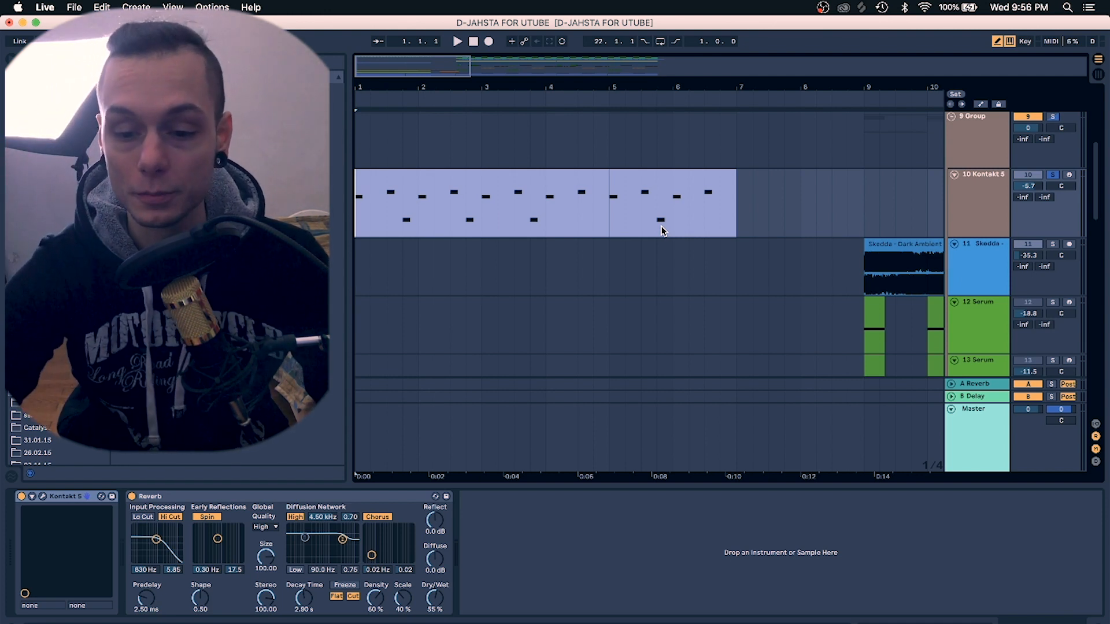
Play the Kontakt clip with the Voices of Rapture instrument window shown, then stop and close the window
key("space")
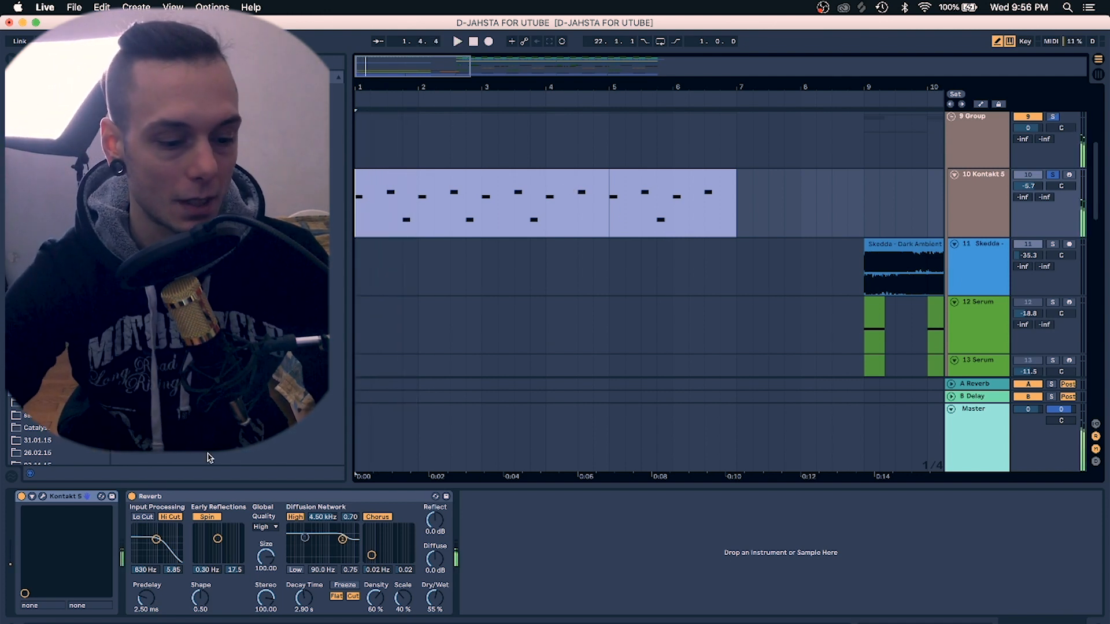
left_click(42, 497)
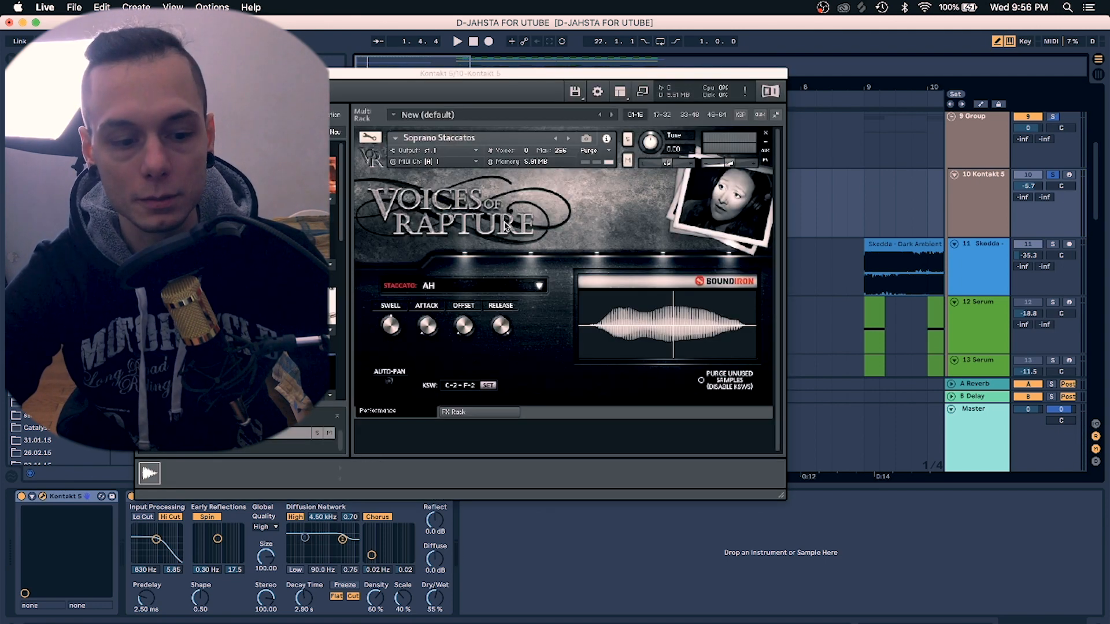
key("space")
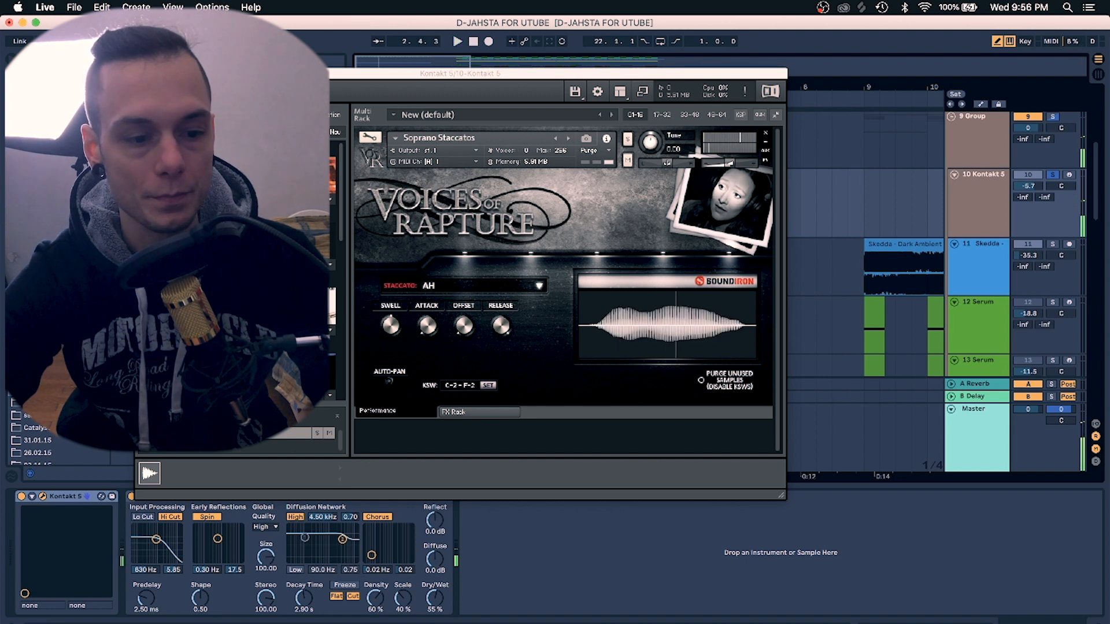
key("super+w")
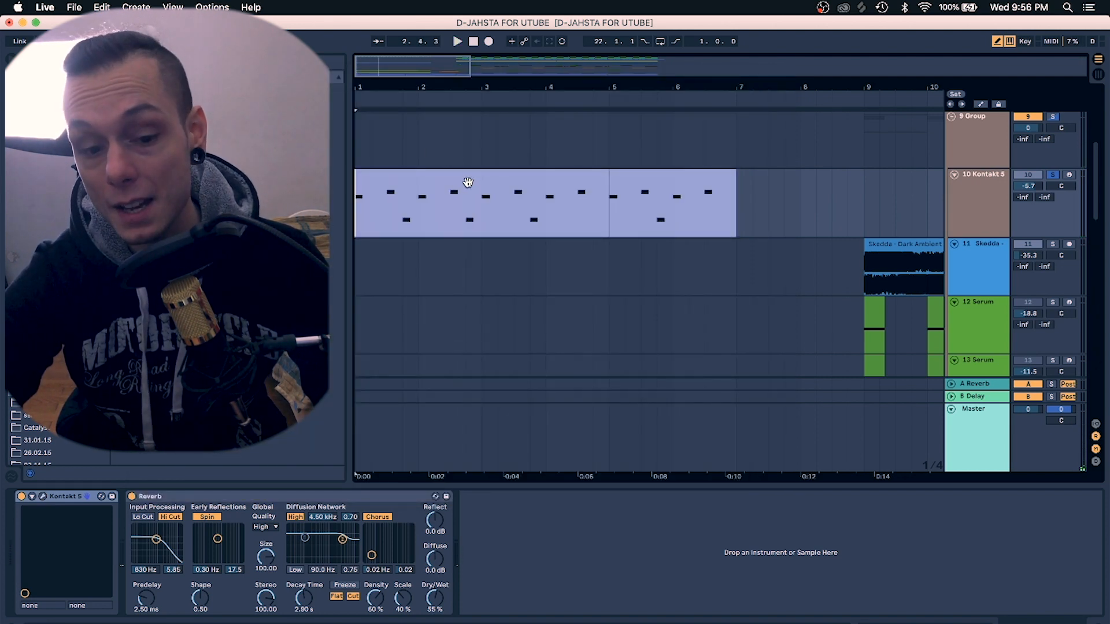
Solo the Cymatics riser track 21 and the Operator track and play them from the start
scroll(478, 256, "down", 10)
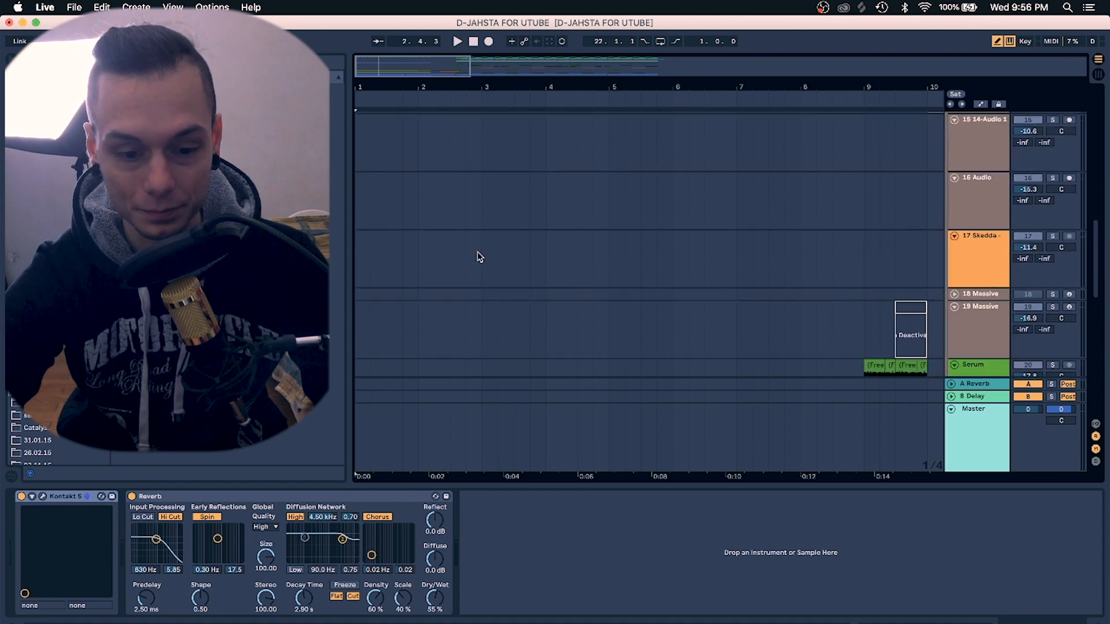
left_click(457, 148)
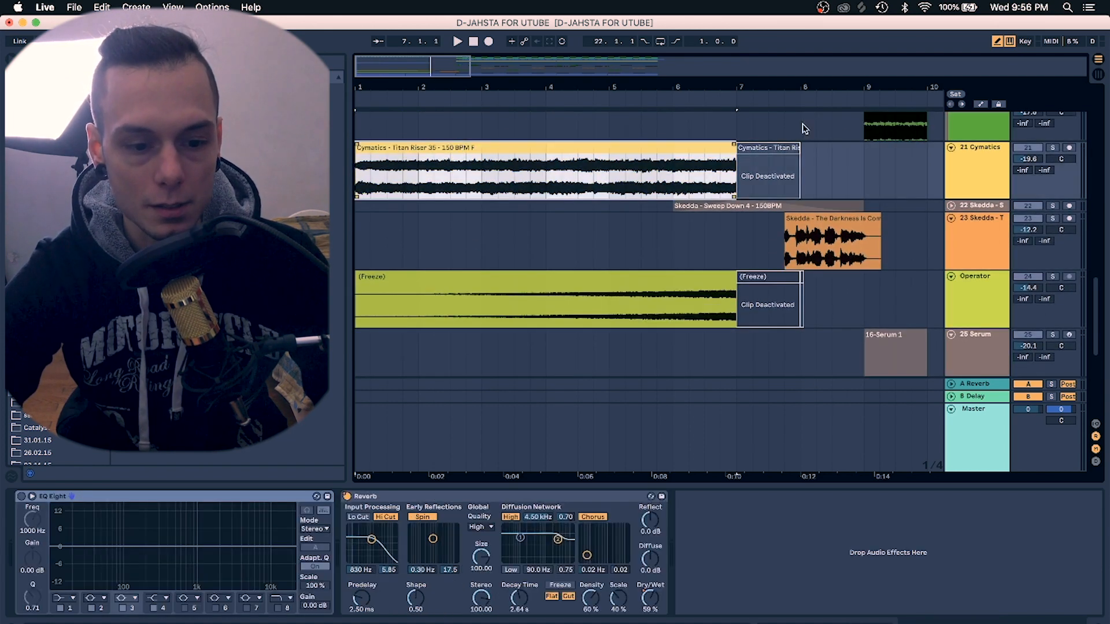
left_click(1054, 148)
left_click(985, 168)
key("space")
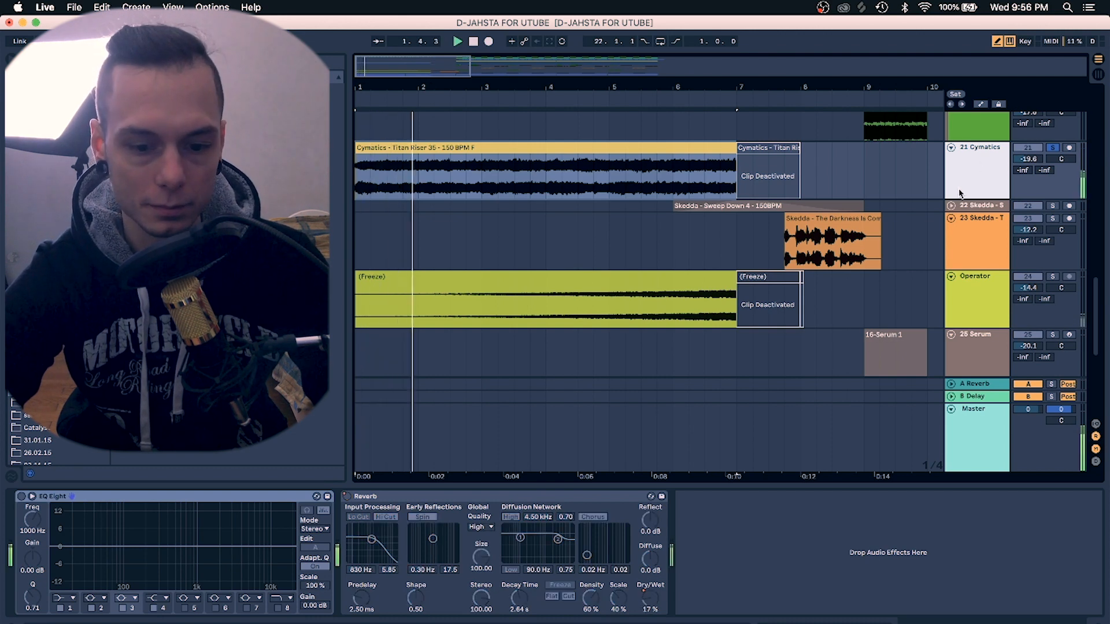
left_click(1054, 277)
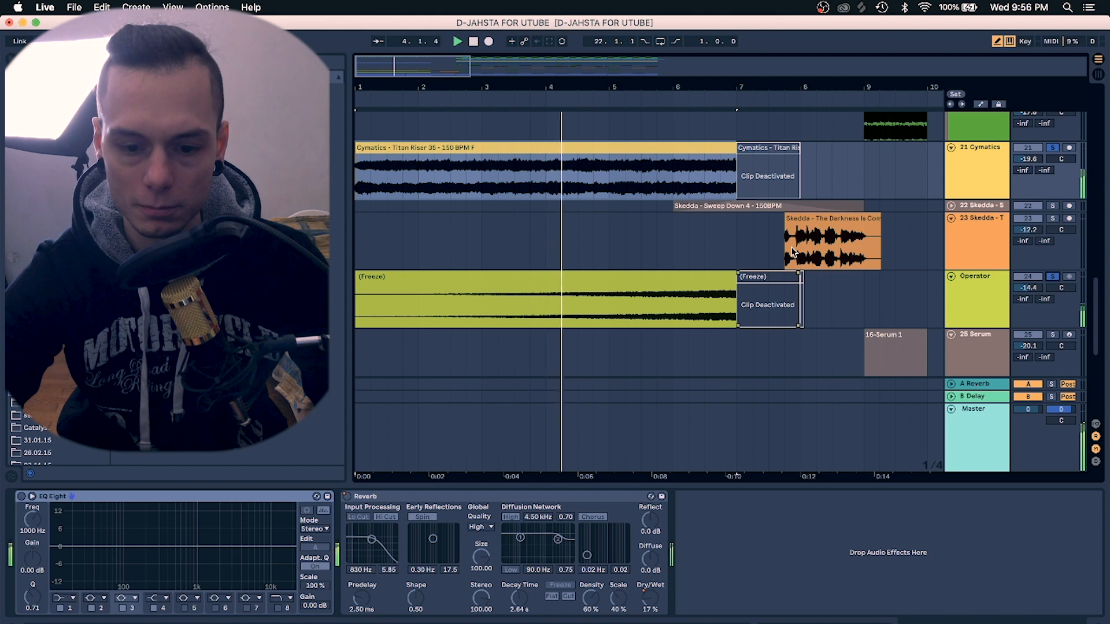
Clear the track solos from the top of the arrangement
scroll(775, 270, "up", 5)
scroll(775, 270, "up", 10)
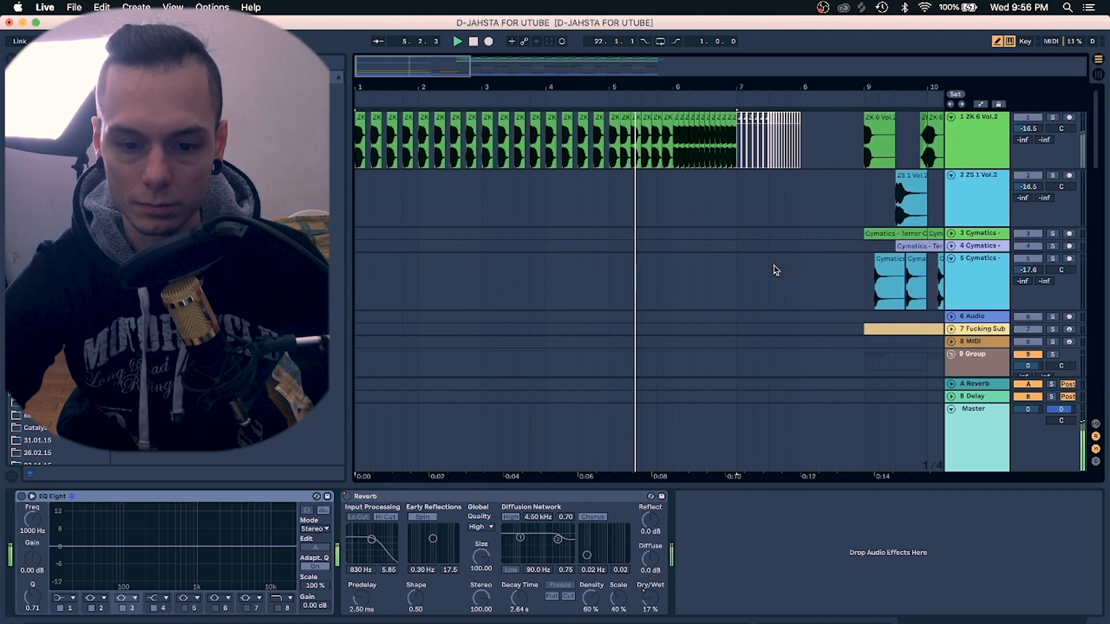
left_click(1053, 117)
Zoom in around bars 5 to 10, solo the Skedda 'The Darkness Is Coming' track 23 and play it
scroll(684, 270, "down", 15)
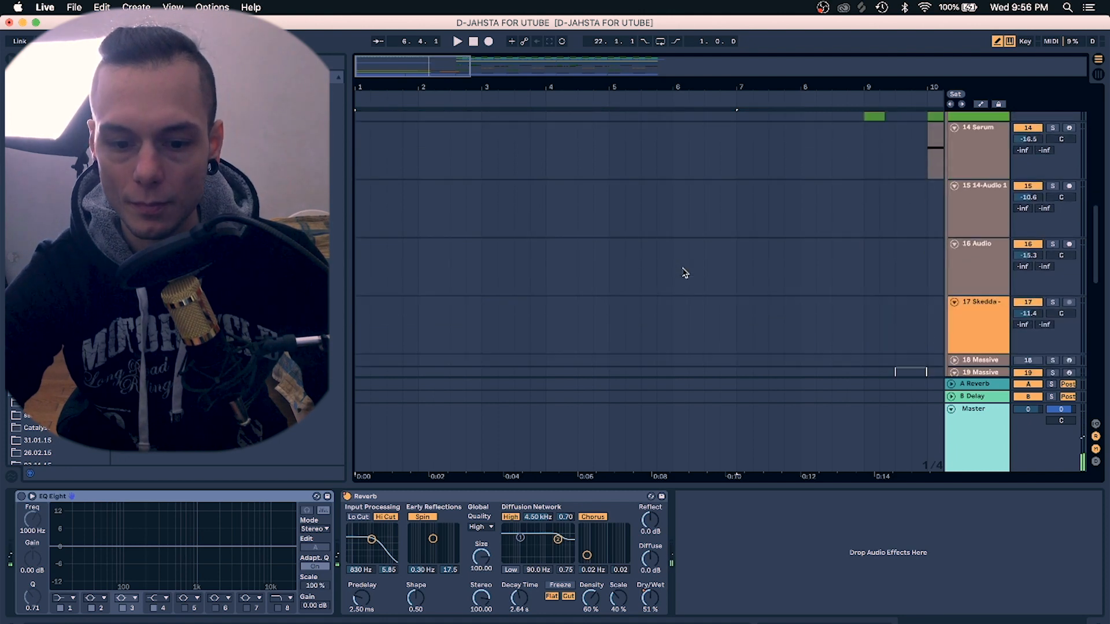
left_click(742, 203)
left_click_drag(814, 85, 747, 85)
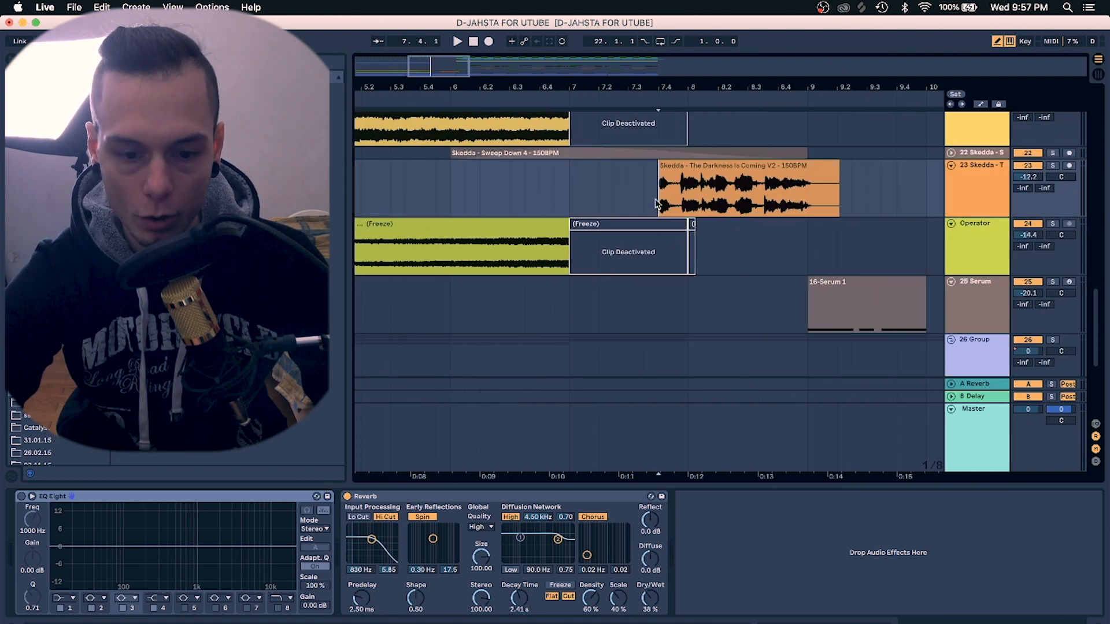
left_click(1053, 166)
key("space")
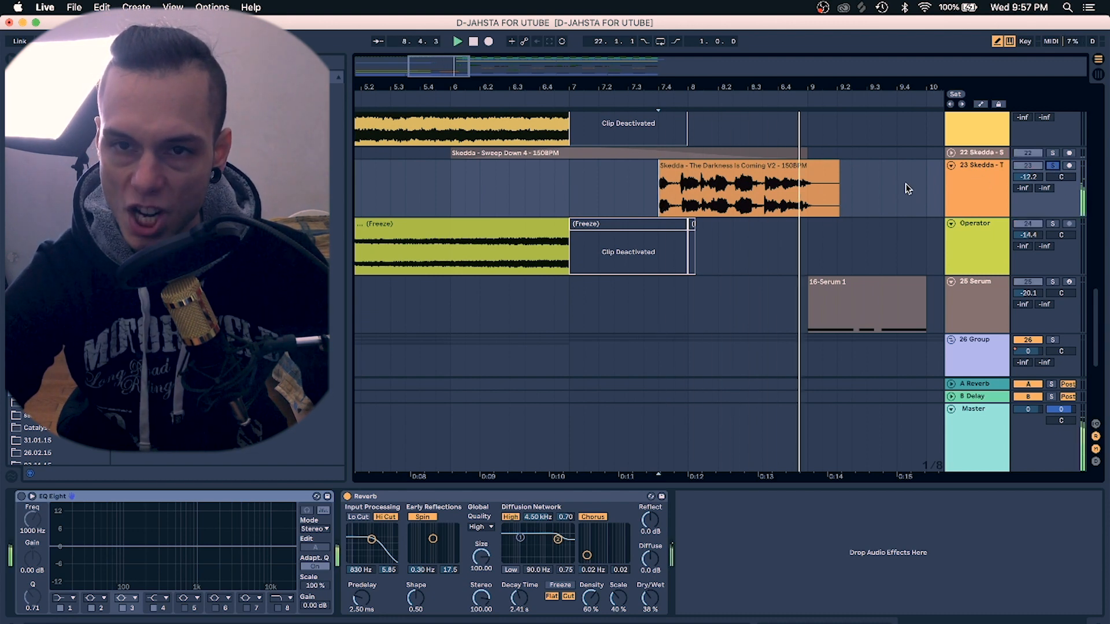
key("space")
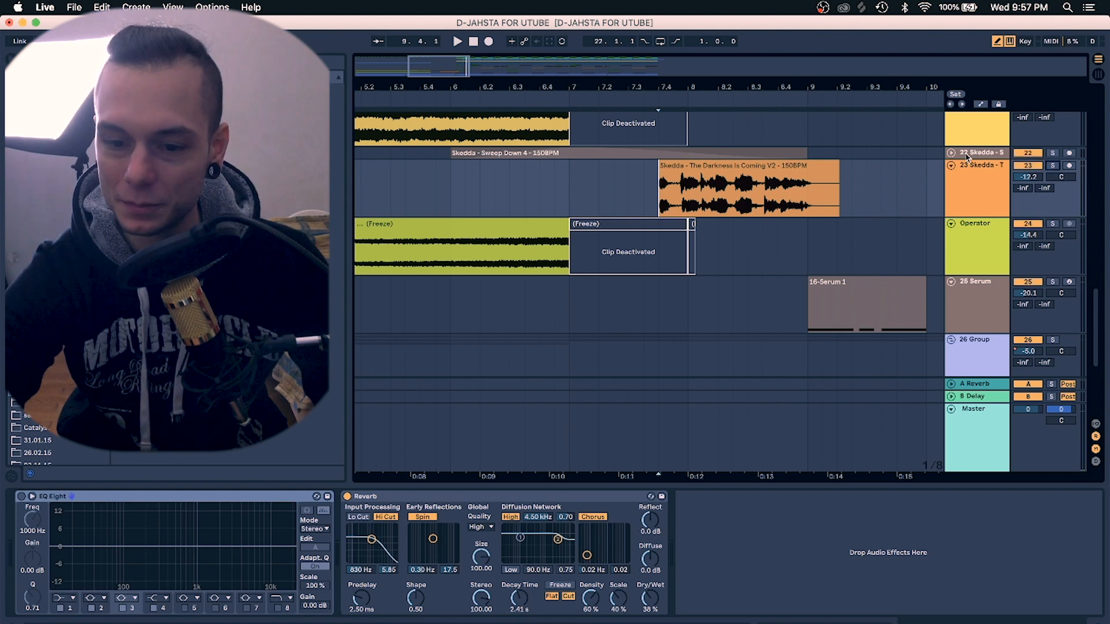
Expand the Skedda Sweep Down track 22, solo it and play it
left_click(951, 153)
left_click(470, 197)
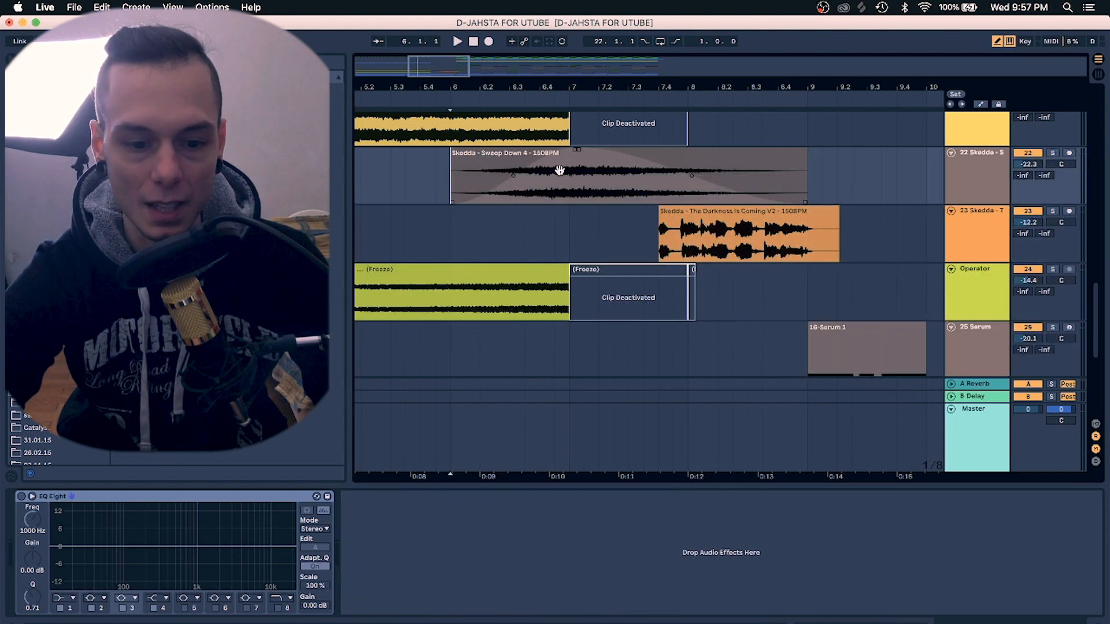
left_click(1054, 153)
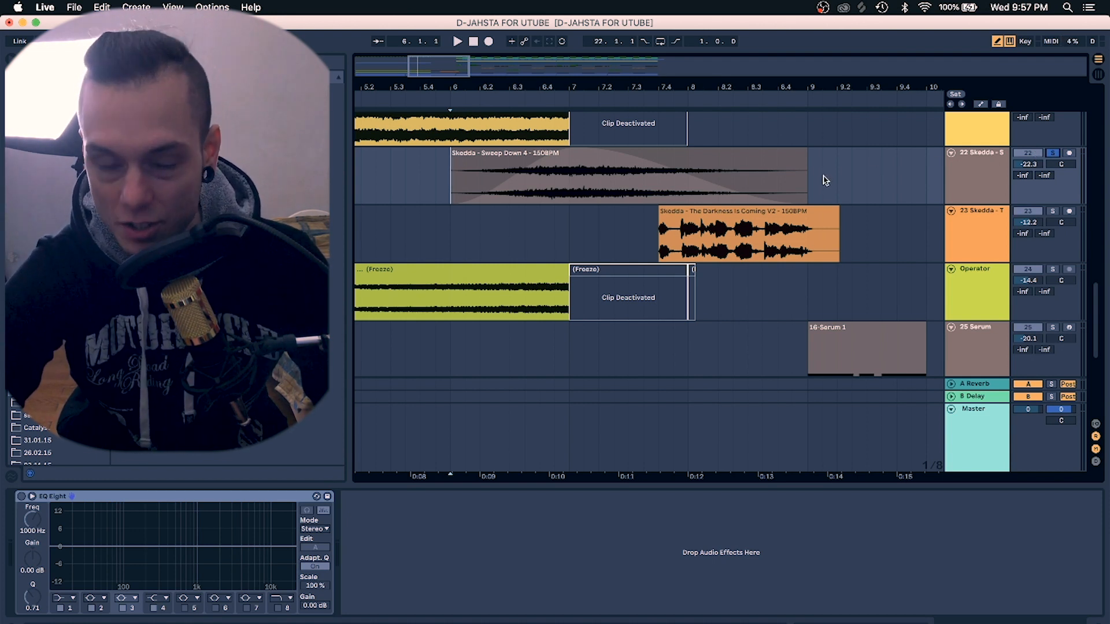
key("space")
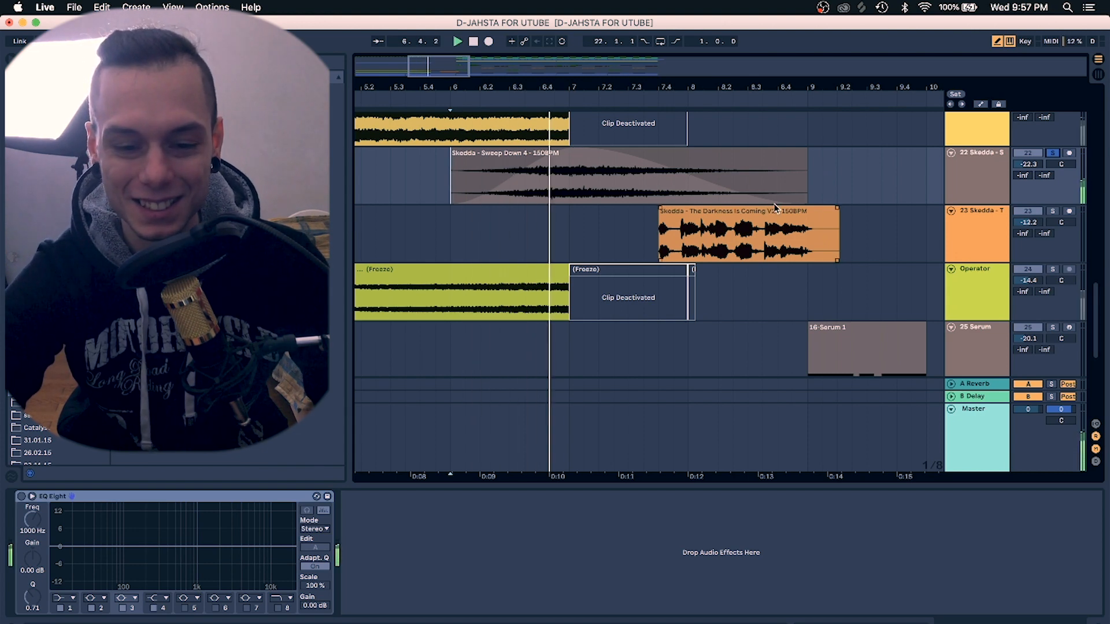
Solo the Skedda Dark Ambient Texture track 11 and play it from bar 9
scroll(798, 216, "down", 3)
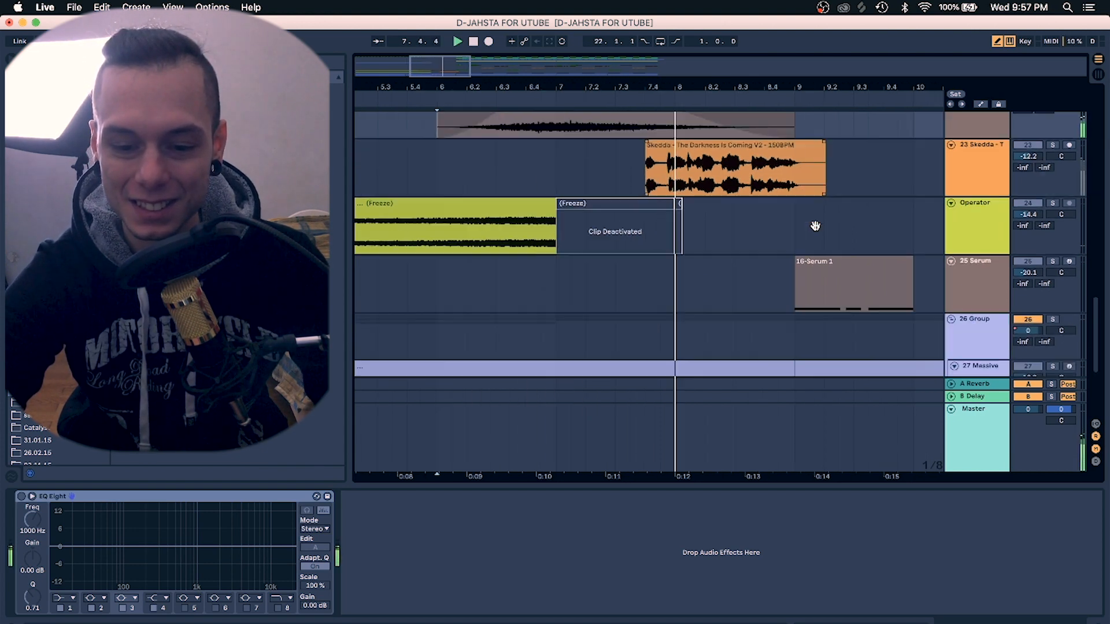
scroll(815, 226, "right", 2)
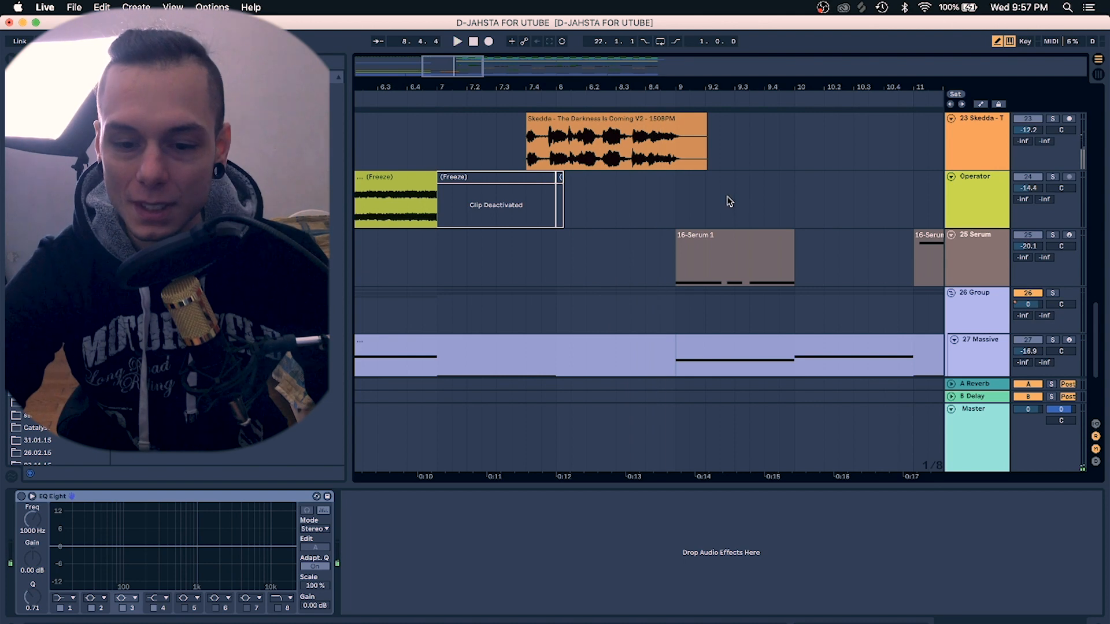
scroll(729, 201, "up", 10)
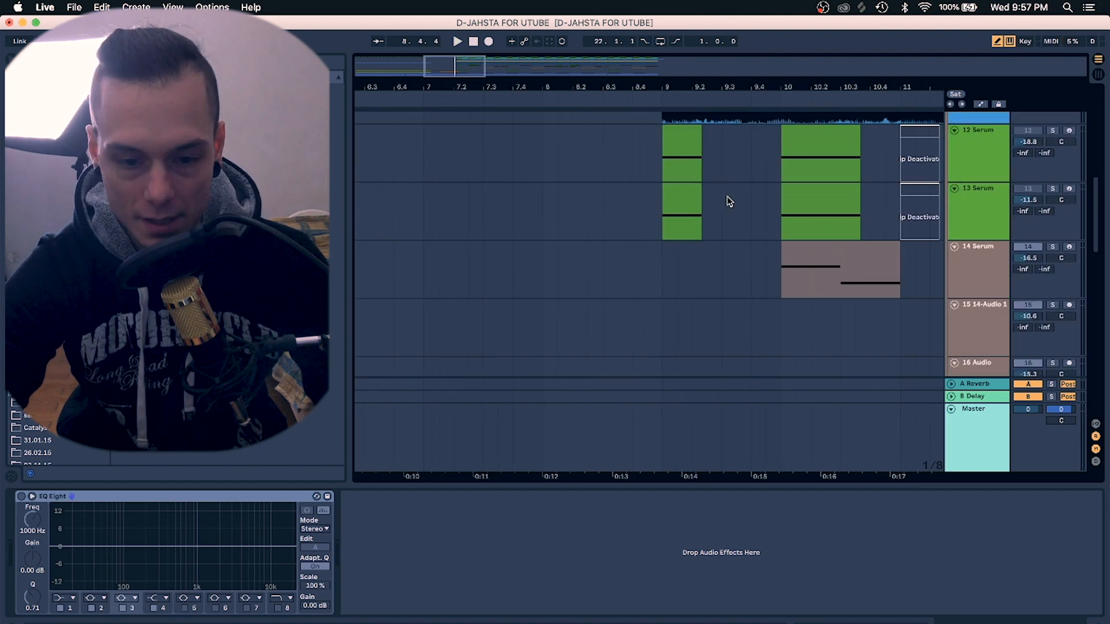
scroll(729, 201, "up", 2)
left_click(649, 231)
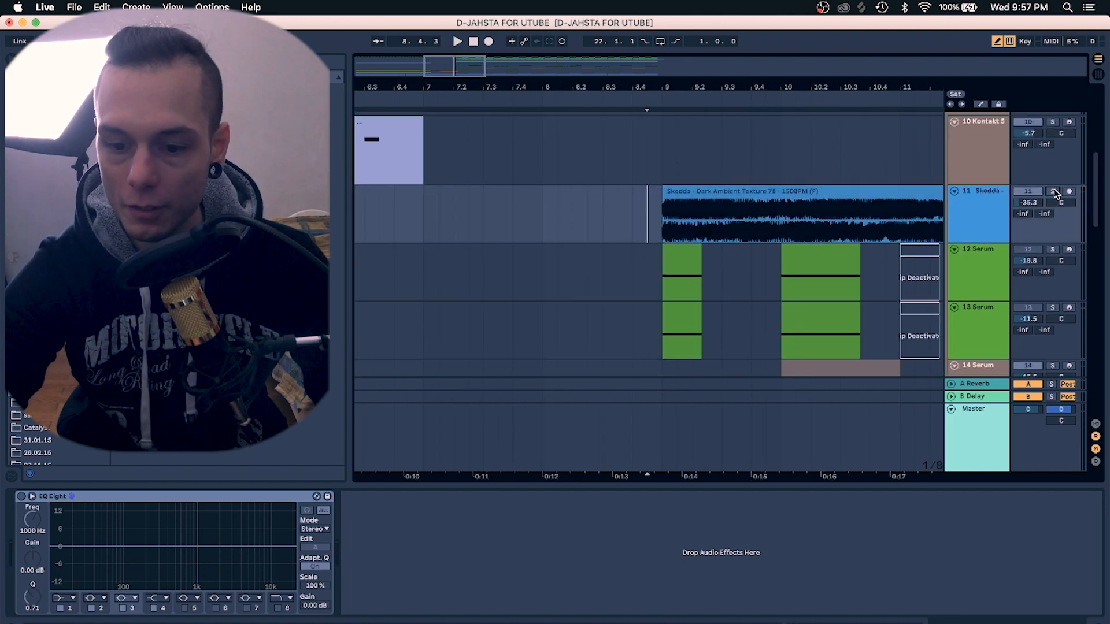
scroll(664, 231, "right", 3)
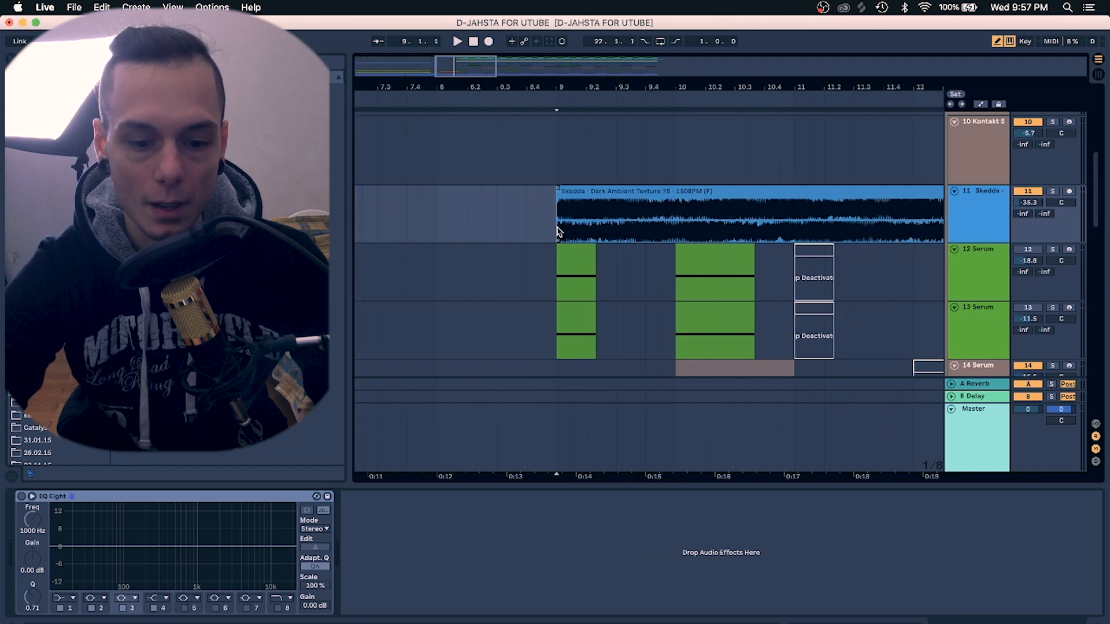
scroll(578, 225, "right", 2)
scroll(579, 226, "up", 1)
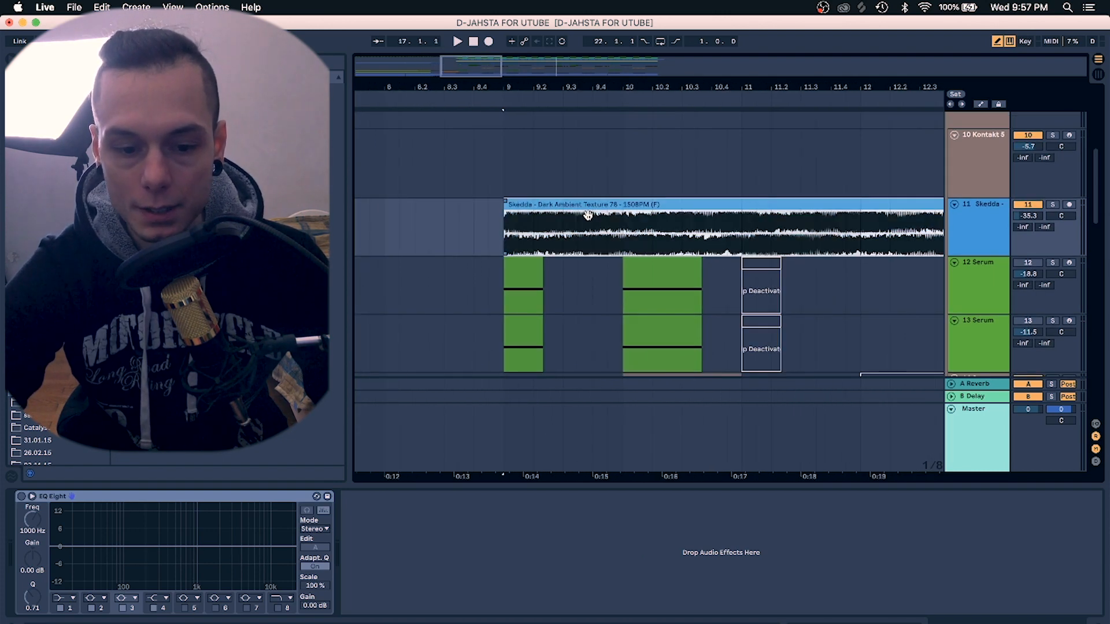
left_click(1053, 205)
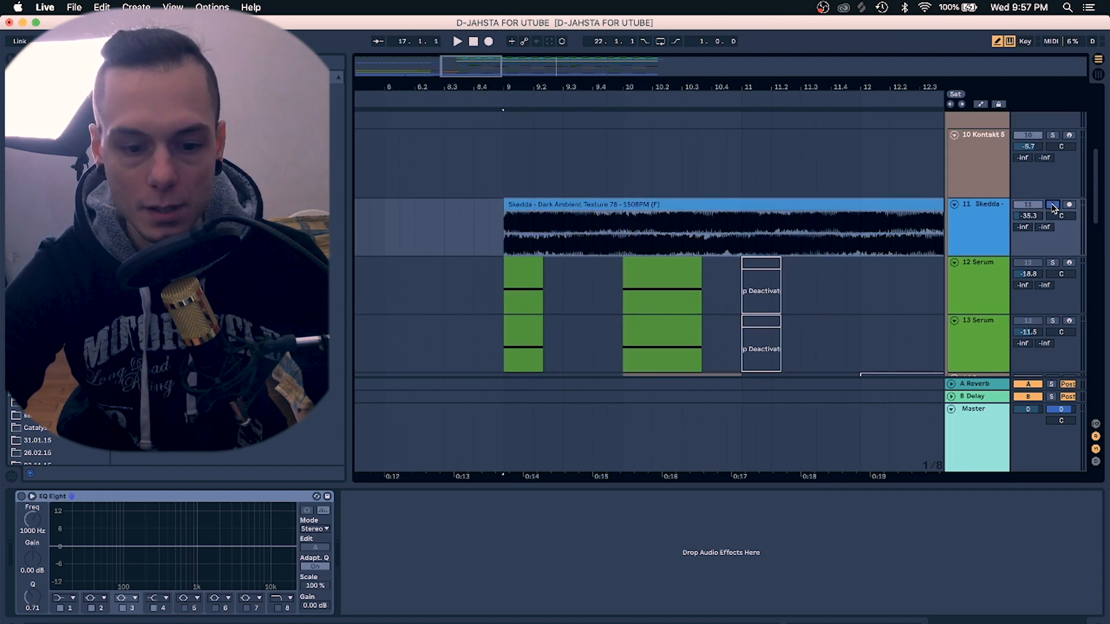
key("space")
left_click_drag(664, 104, 663, 87)
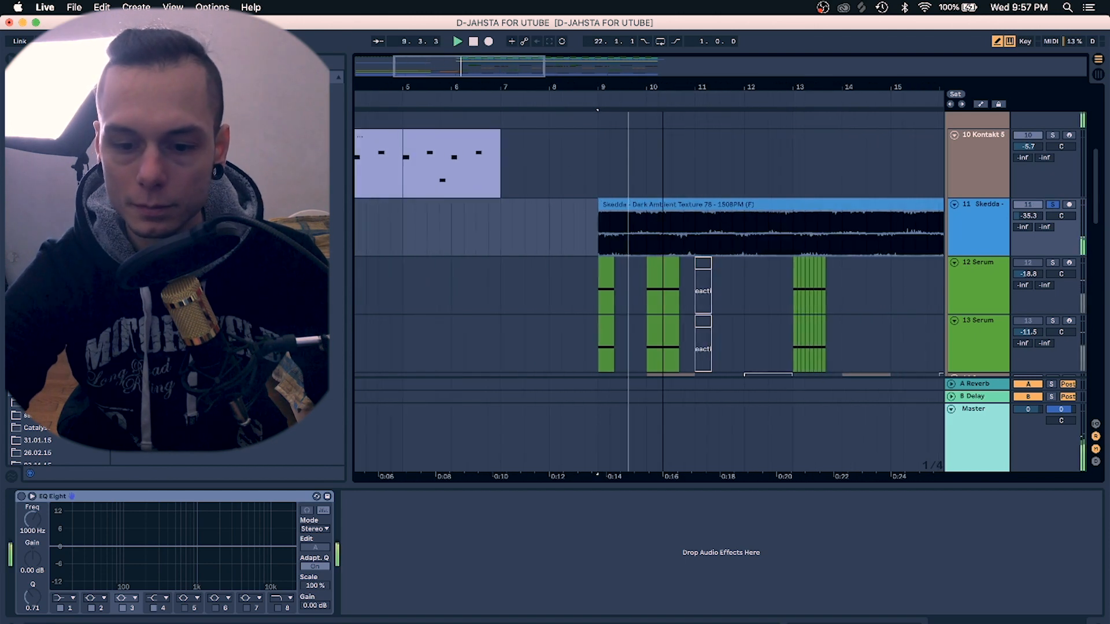
key("space")
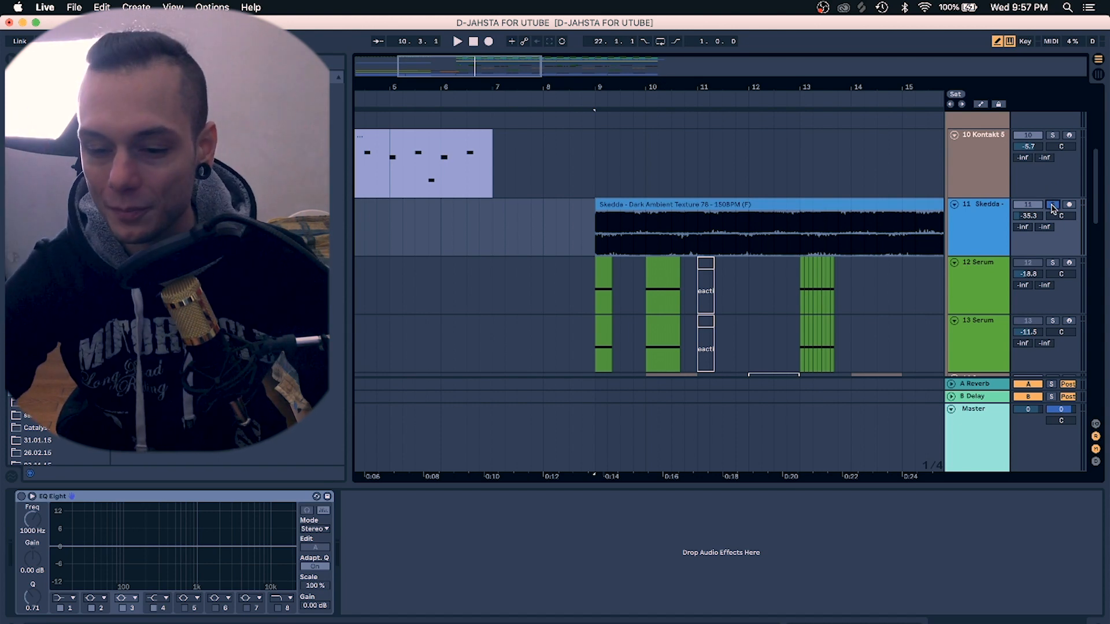
Select the frozen Serum clip at bar 9 to show its EQ Eight and Simple Delay
scroll(867, 166, "up", 5)
scroll(866, 168, "down", 5)
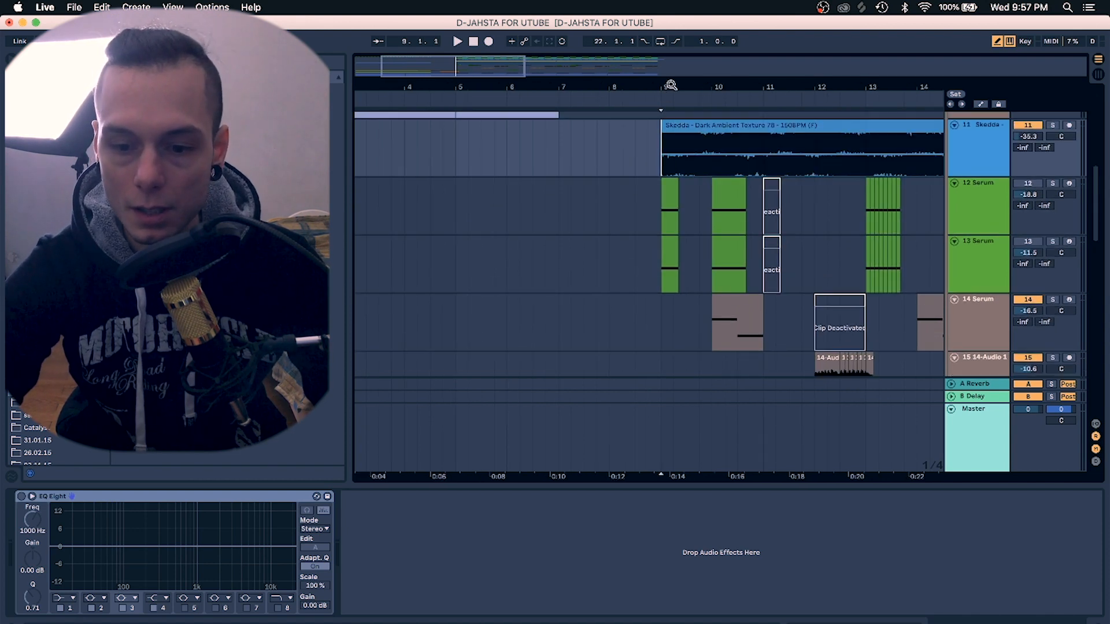
left_click_drag(665, 87, 663, 115)
scroll(757, 265, "down", 5)
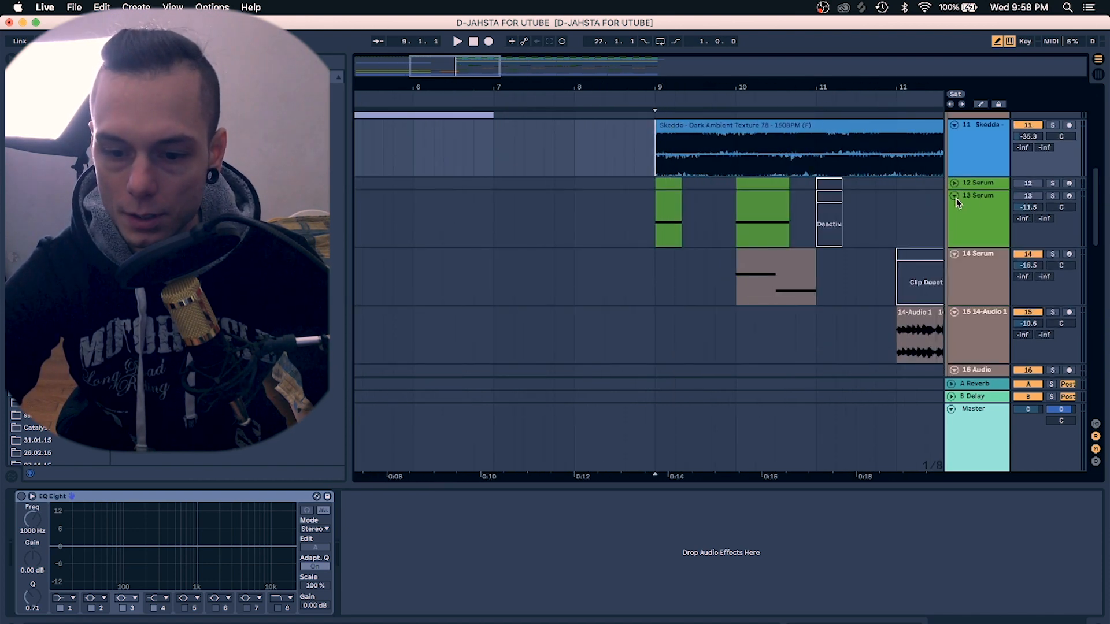
scroll(757, 265, "down", 3)
left_click(638, 250)
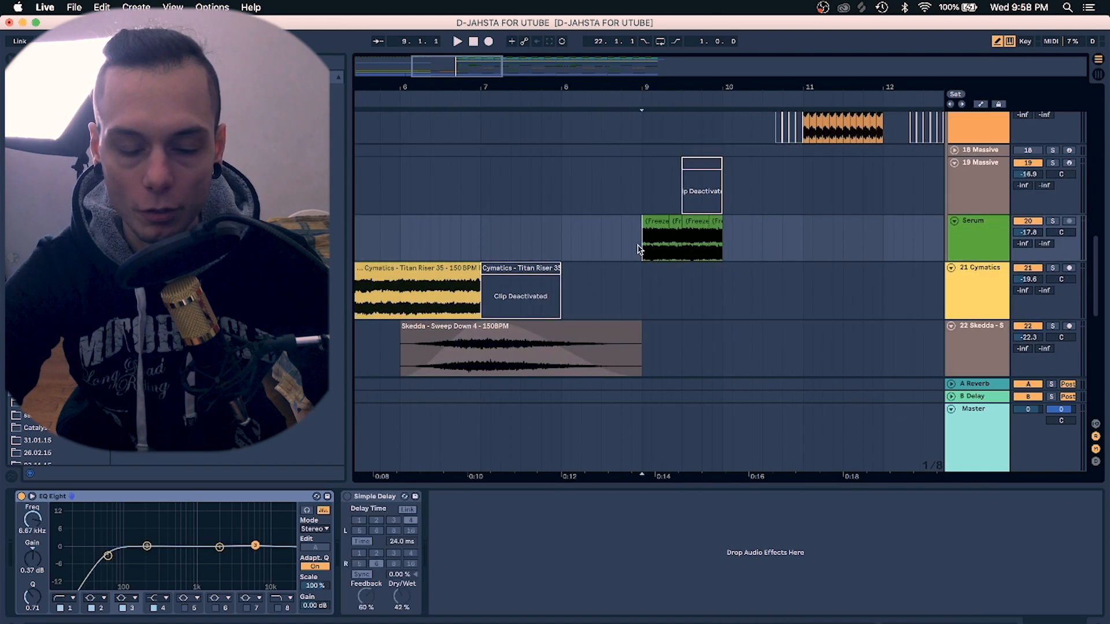
Zoom in on bar 9, solo the frozen Serum track 20 and play it
scroll(658, 93, "up", 5)
scroll(913, 277, "up", 1)
left_click(1053, 234)
key("space")
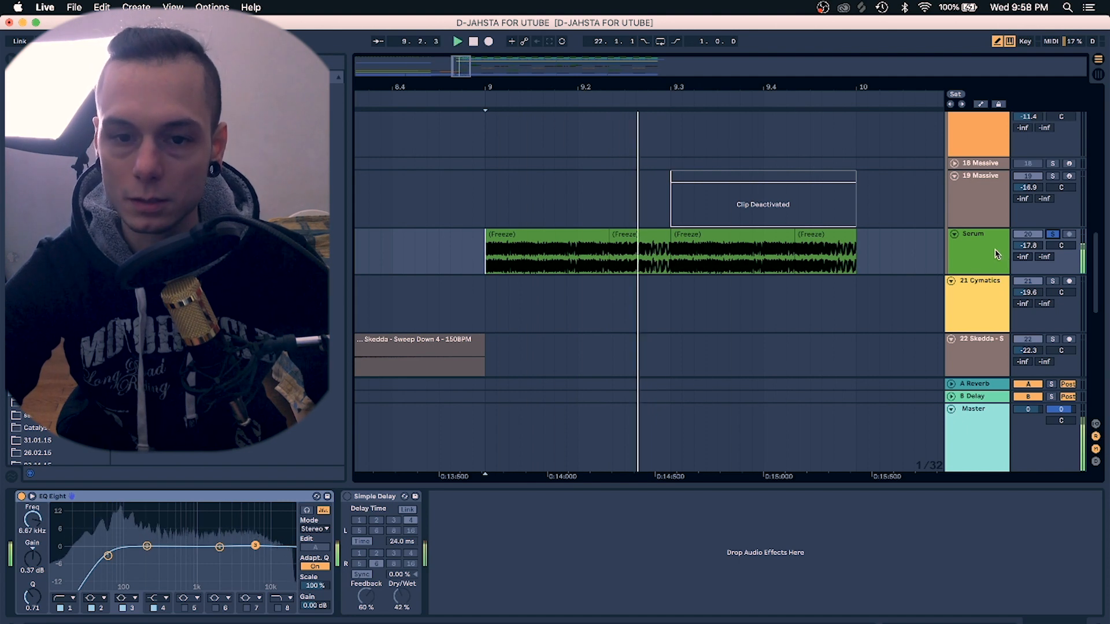
Stop and replay the soloed Serum track around bar 9
key("space")
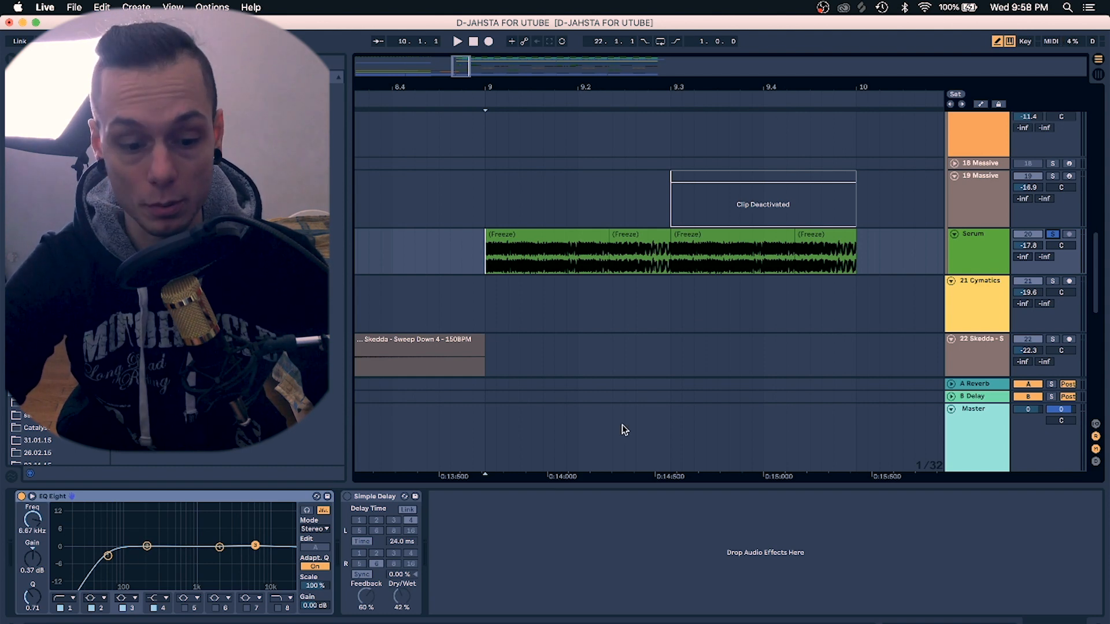
key("space")
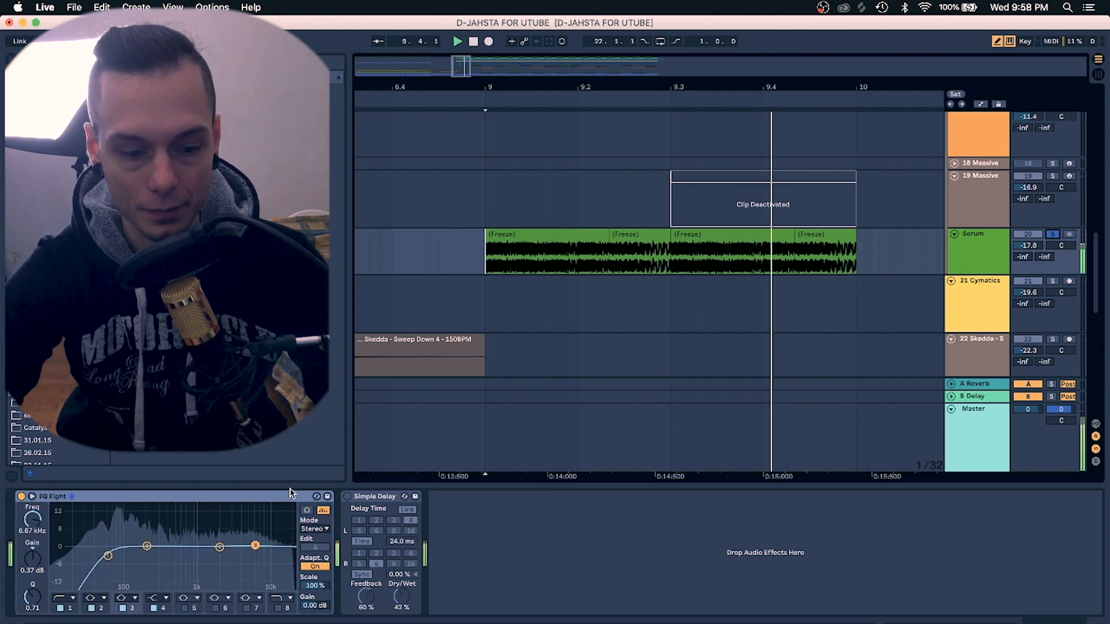
key("space")
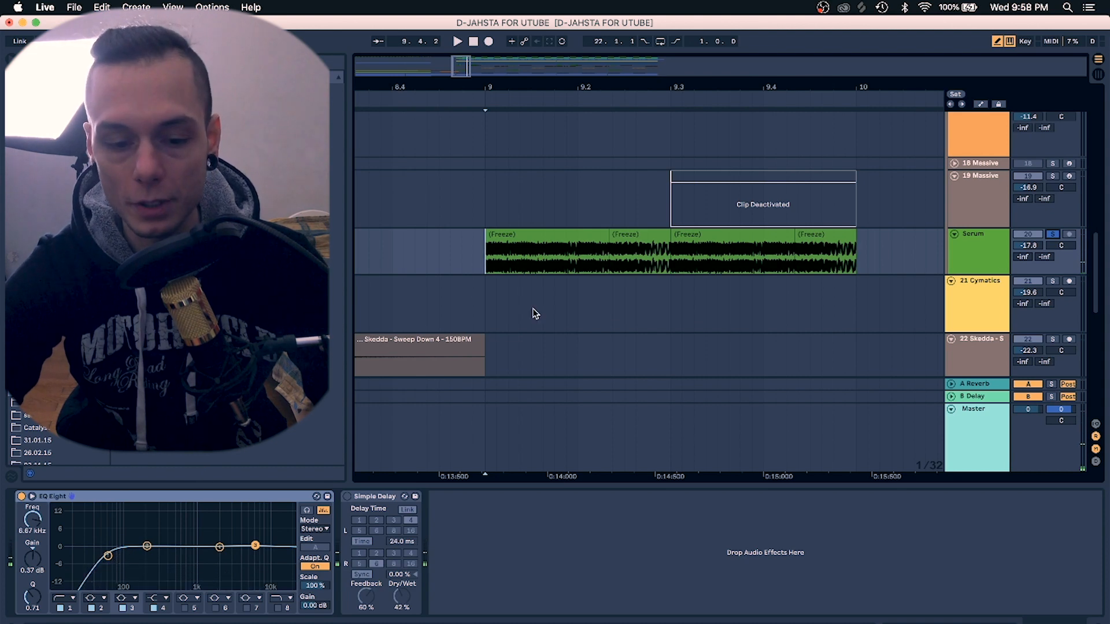
Select the track 12 Serum clip at bar 9 to show its Serum, Amp, EQ Eight and Simple Delay chain
scroll(533, 310, "up", 10)
scroll(533, 312, "down", 2)
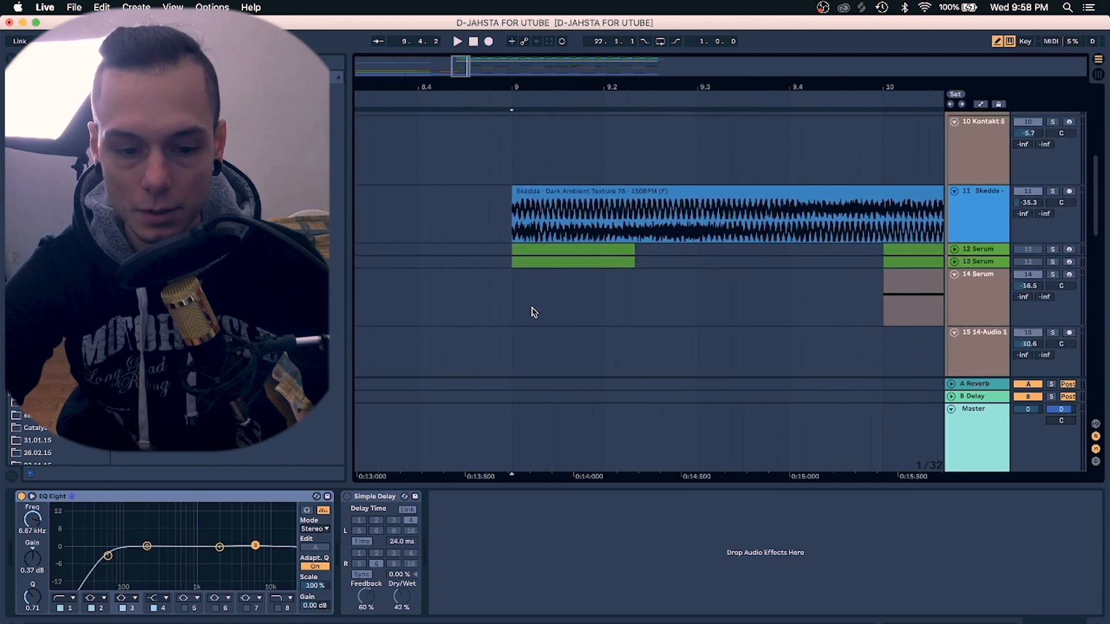
left_click(509, 251)
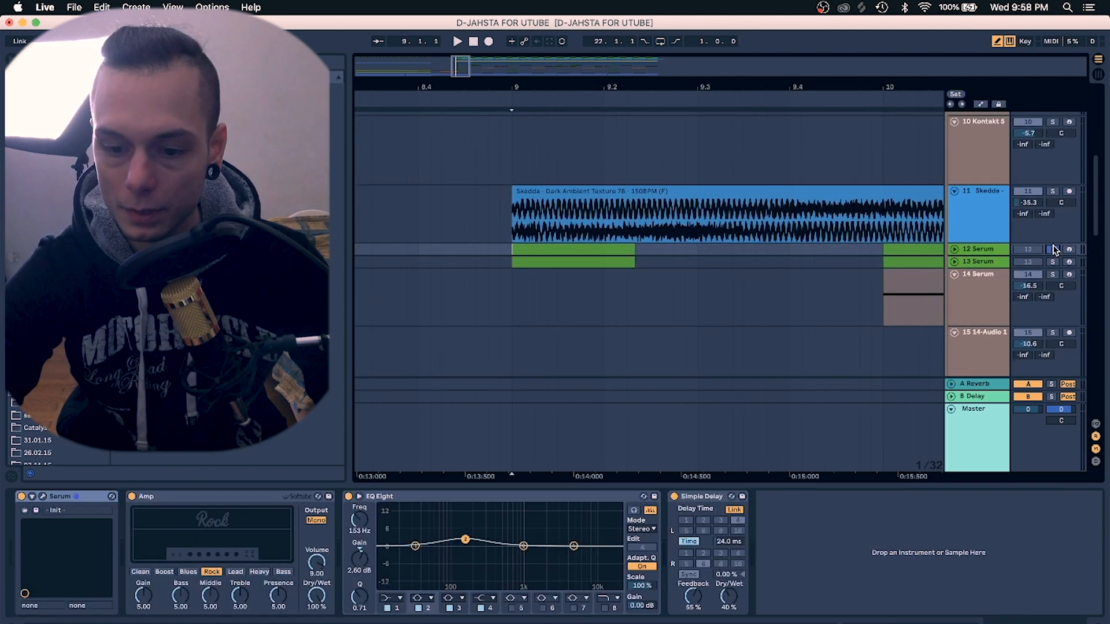
Solo track 13 Serum, play it, and remove the solo again
left_click(1053, 262)
key("space")
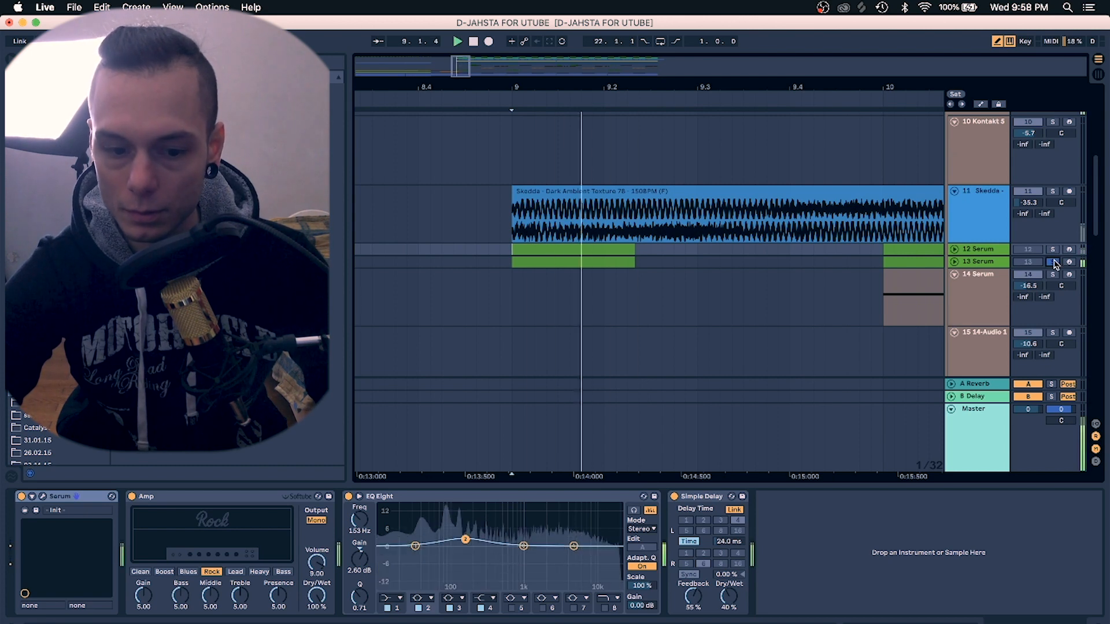
left_click(1053, 263)
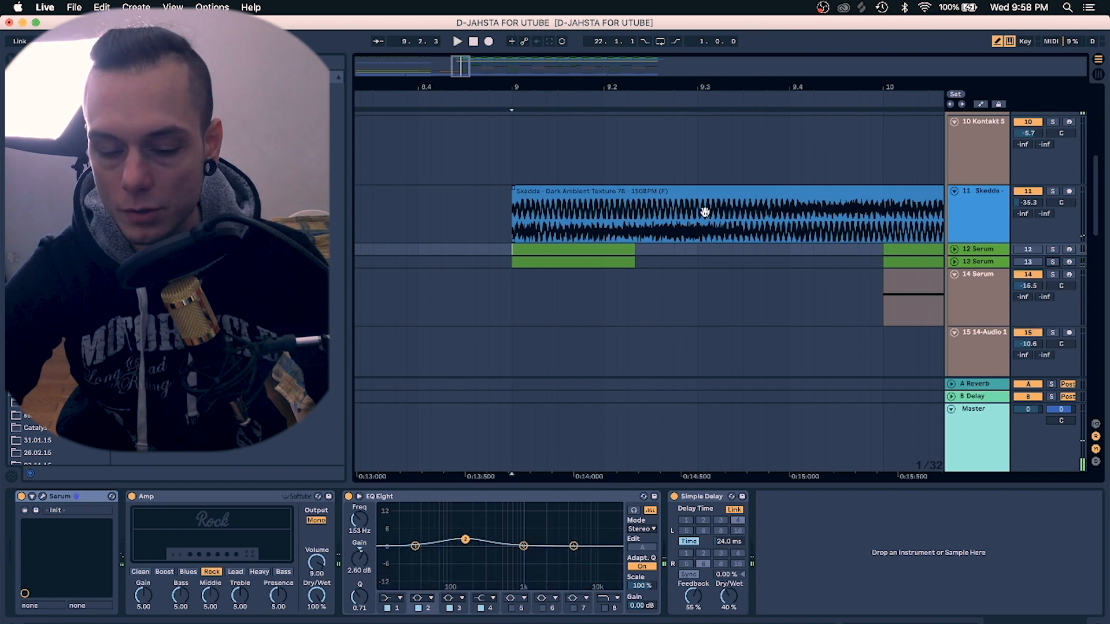
Select the track 14 Serum clip at bar 10 to show its Serum, EQ Eight, Amp, Overdrive and Auto Filter chain
scroll(698, 236, "down", 3)
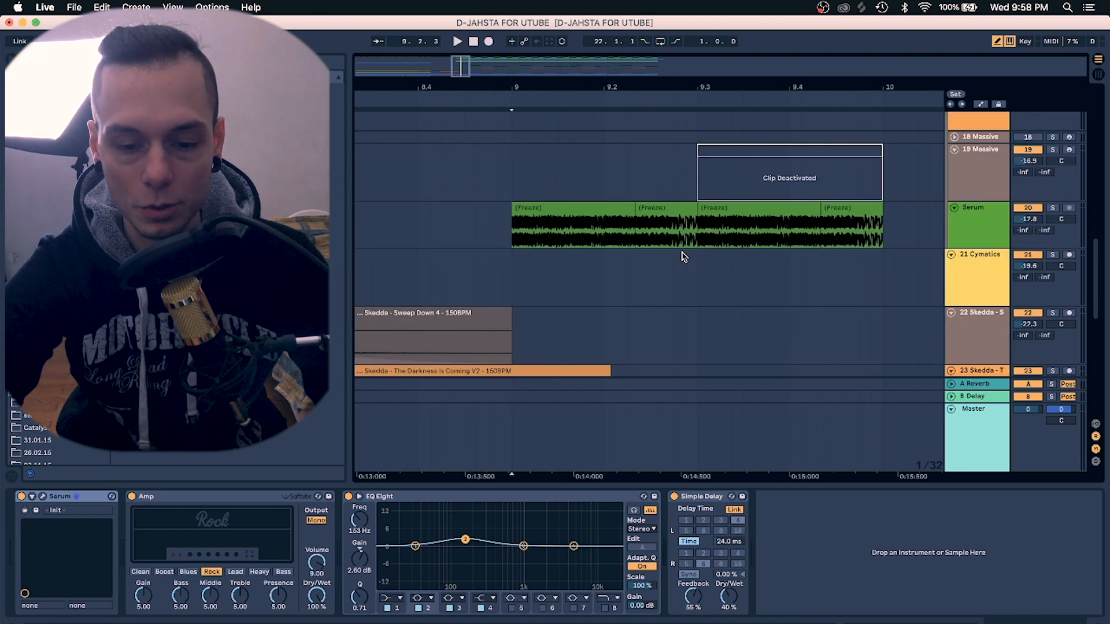
scroll(684, 252, "right", 3)
left_click(686, 246)
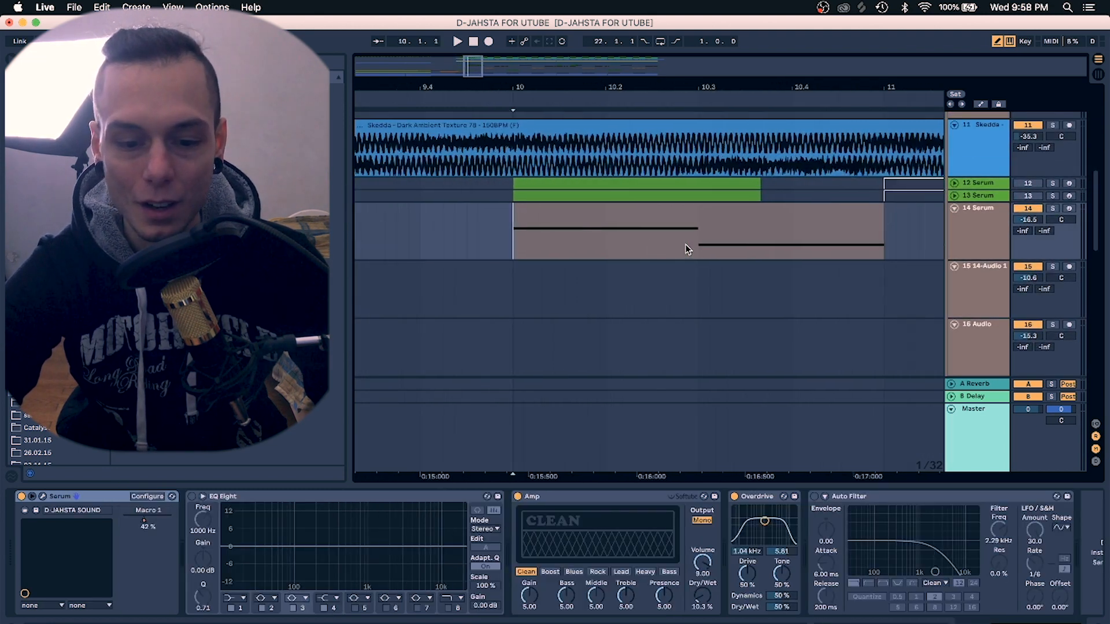
Solo the track 14 Serum and play it around bar 10 with the arrangement zoomed out
scroll(618, 242, "left", 3)
scroll(618, 242, "down", 1)
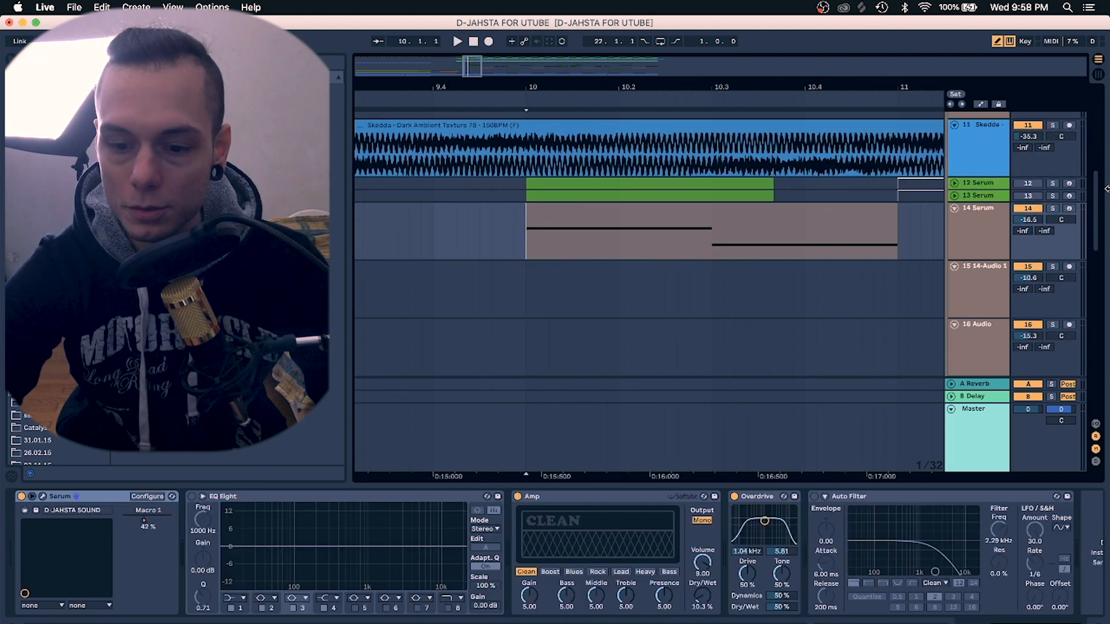
left_click(1053, 210)
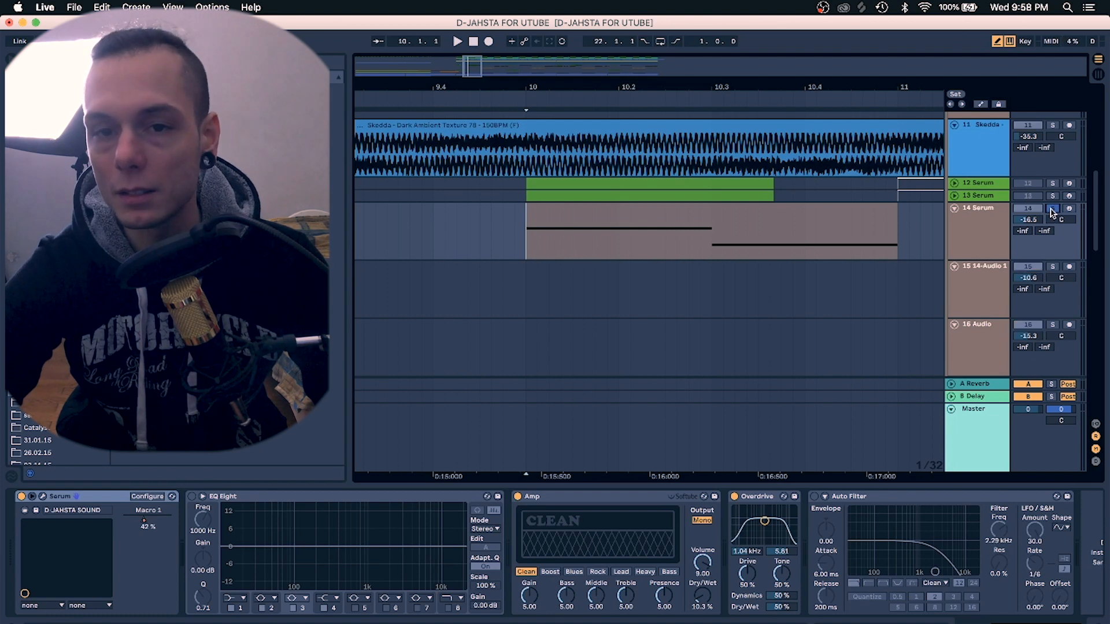
key("space")
key("space")
left_click_drag(760, 87, 760, 44)
key("space")
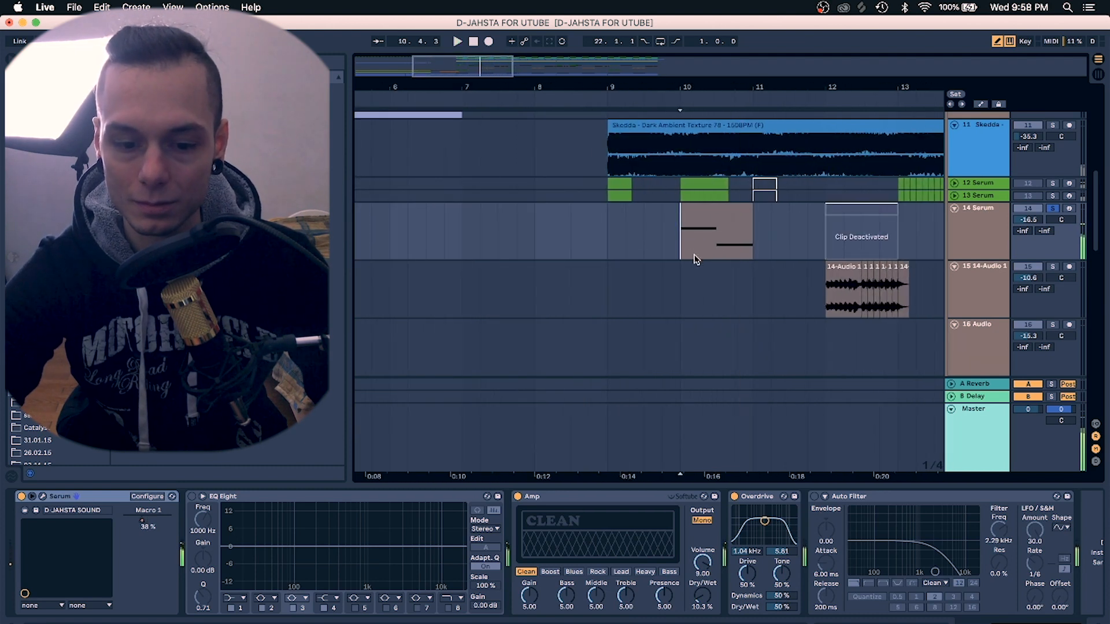
Open the Serum plugin window for track 14 and view its FX and OSC pages
left_click(44, 498)
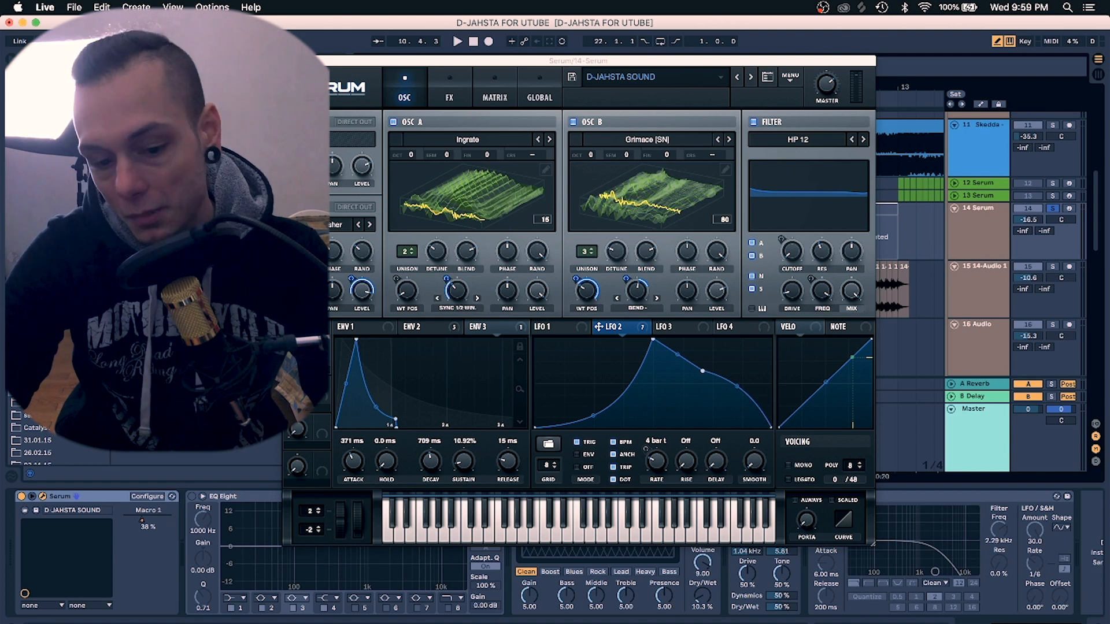
left_click(448, 99)
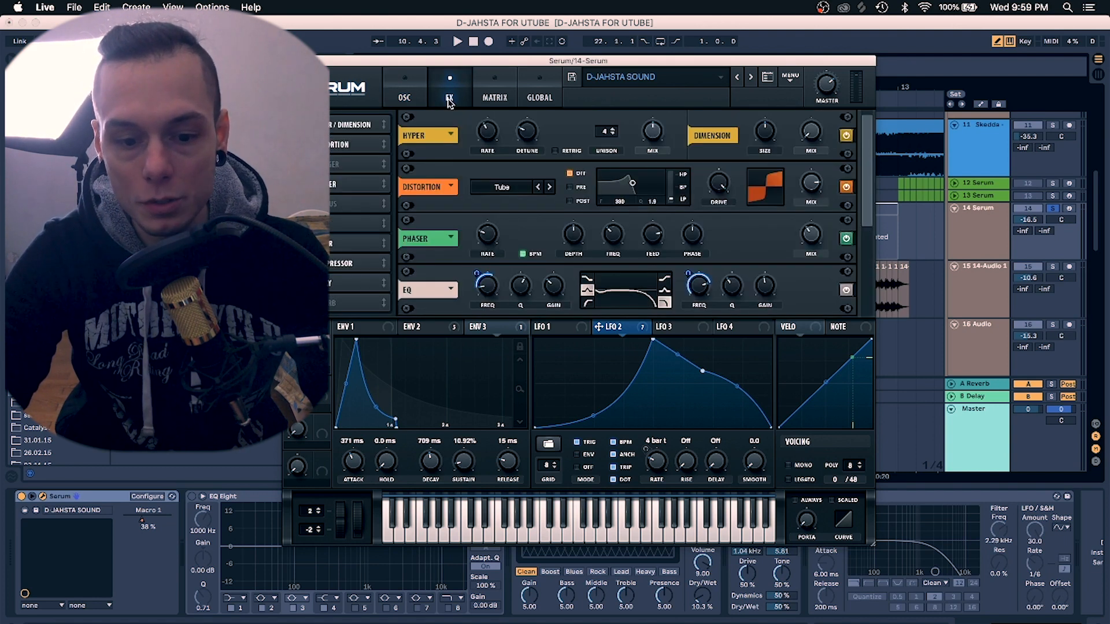
left_click(405, 99)
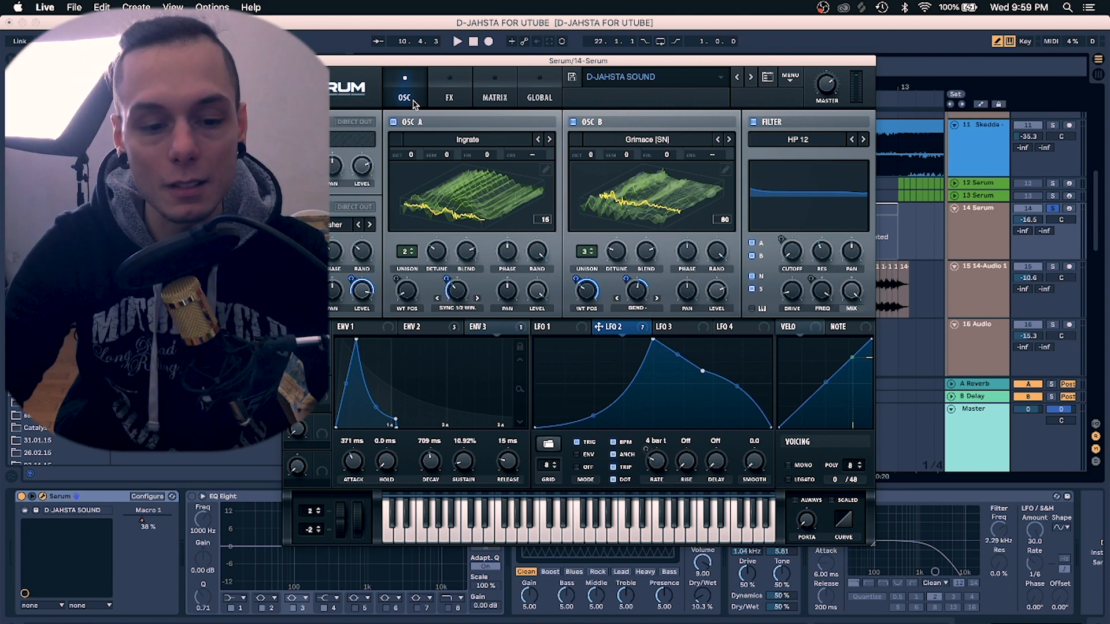
Play the track and browse Serum's LFO 1, LFO 2, ENV 2 and ENV 3 modulation tabs
key("space")
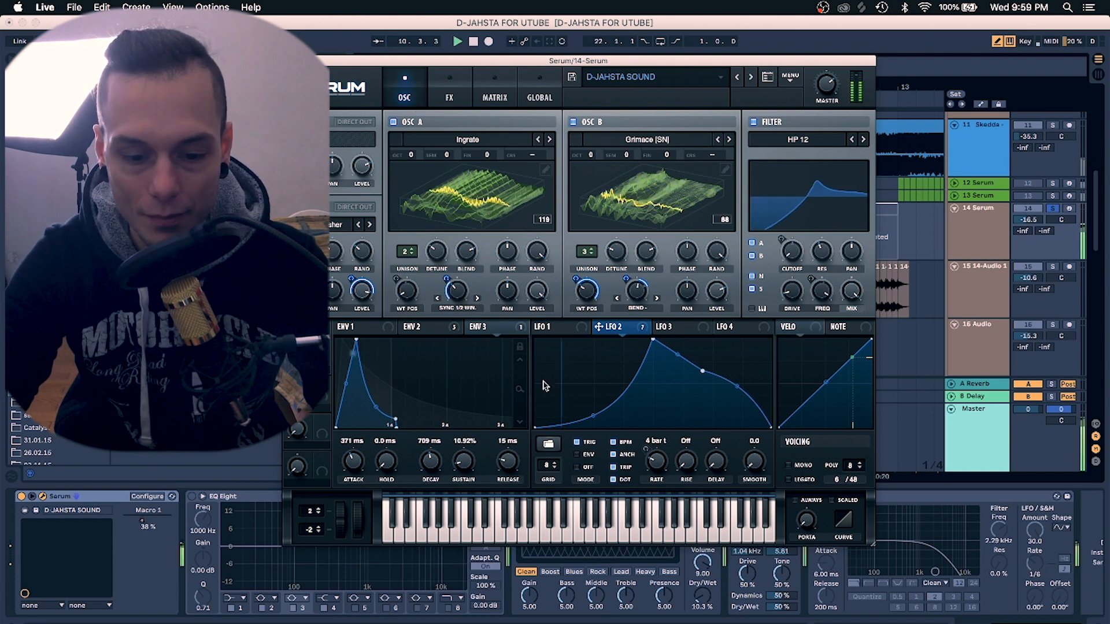
left_click(556, 330)
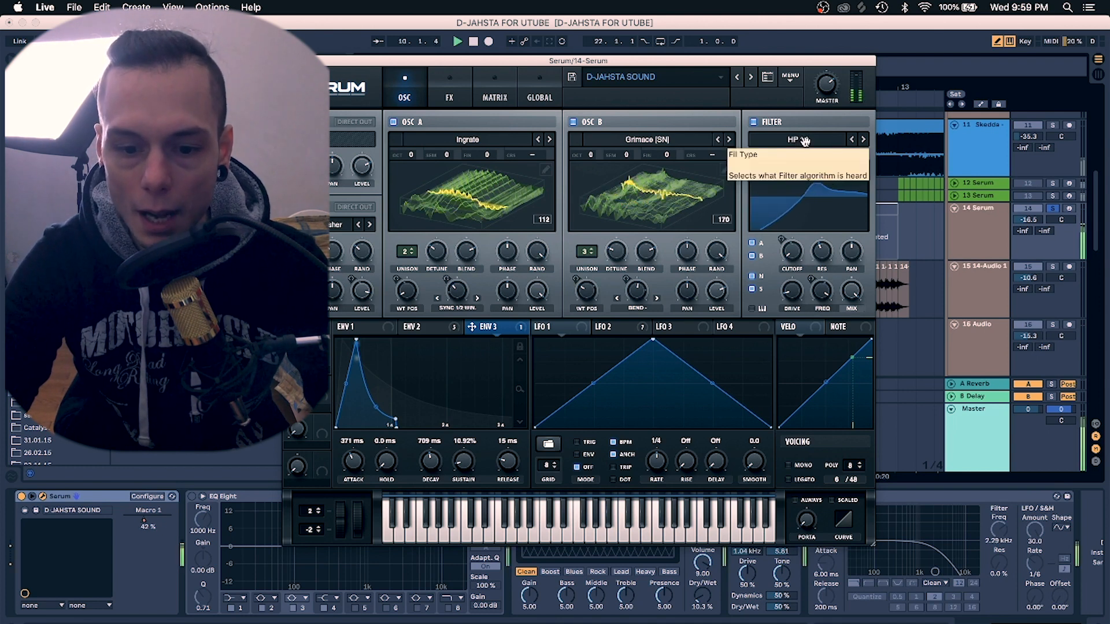
left_click(635, 328)
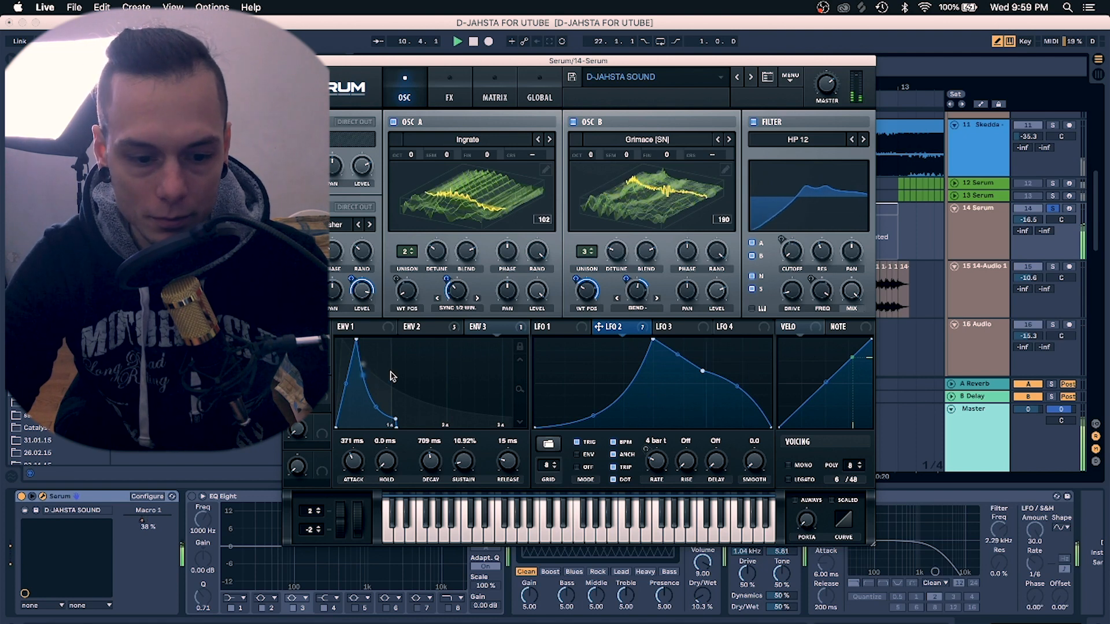
left_click(440, 328)
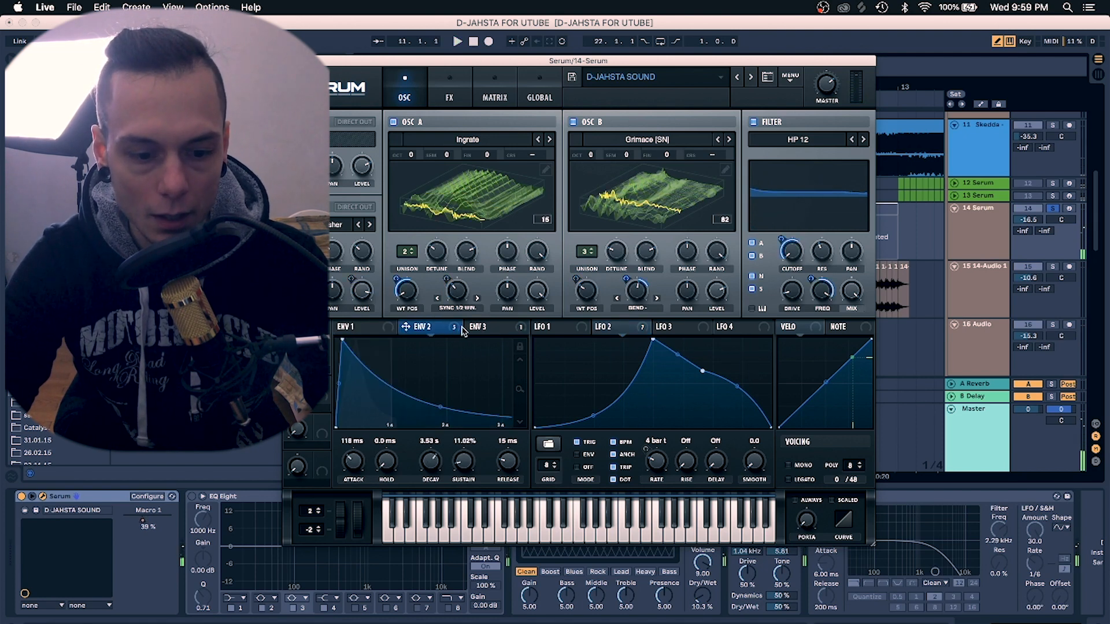
left_click(501, 333)
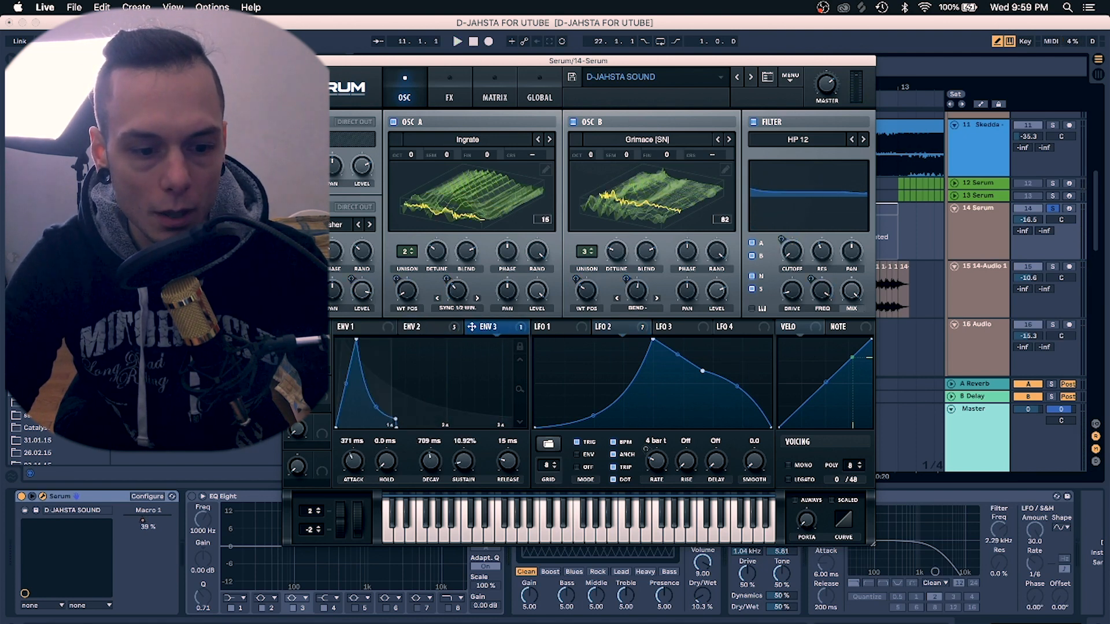
Open Serum's FX page and scroll down through its effect chain to the Delay
left_click(451, 98)
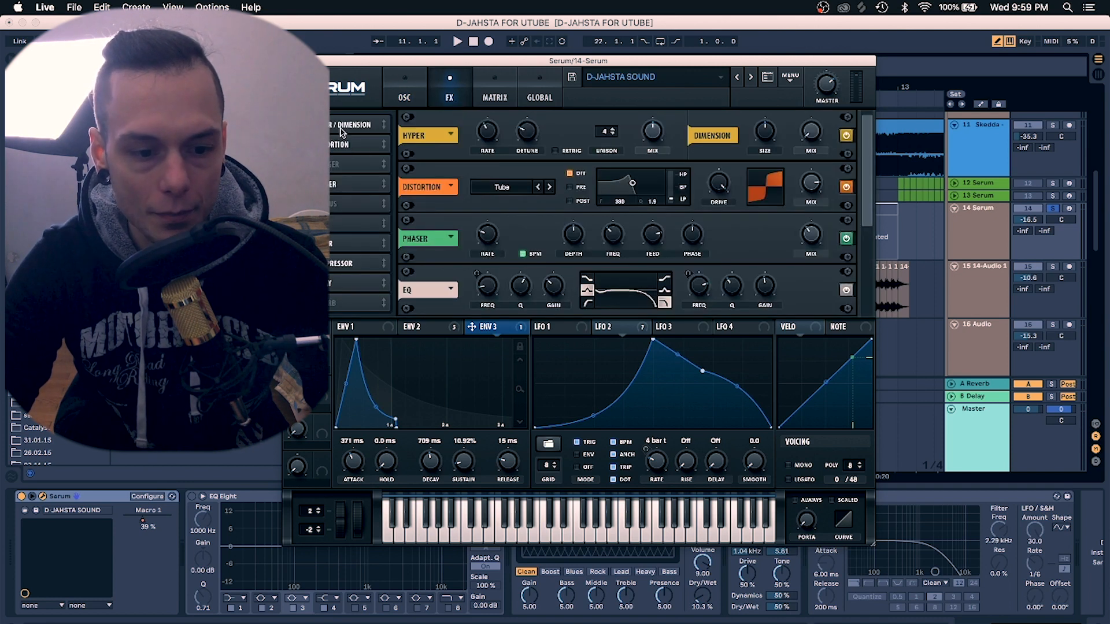
scroll(342, 168, "down", 2)
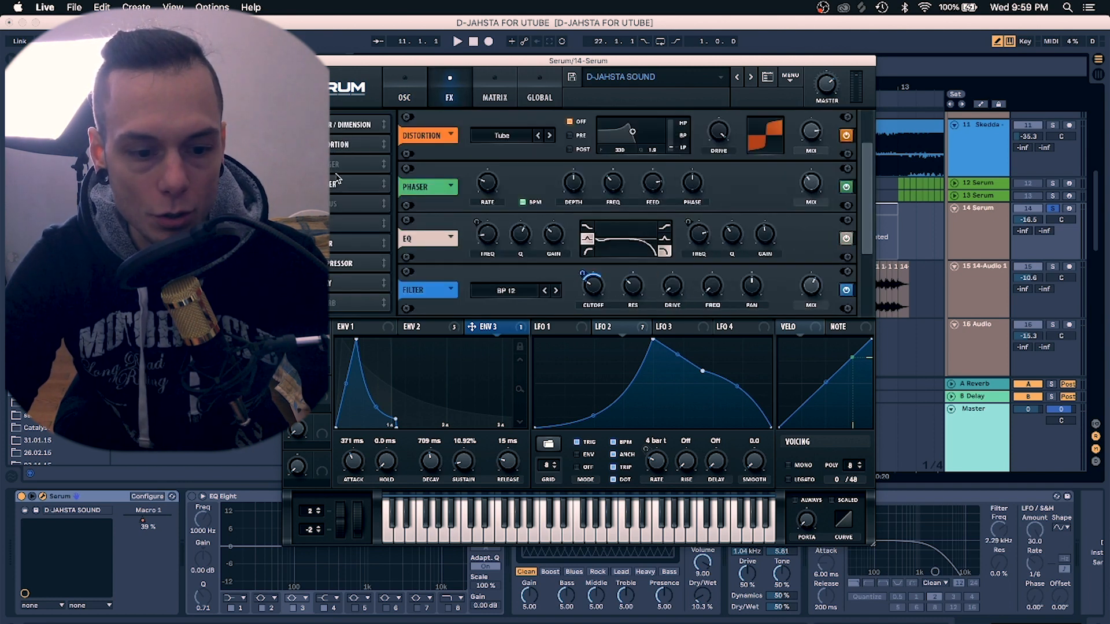
scroll(342, 226, "down", 1)
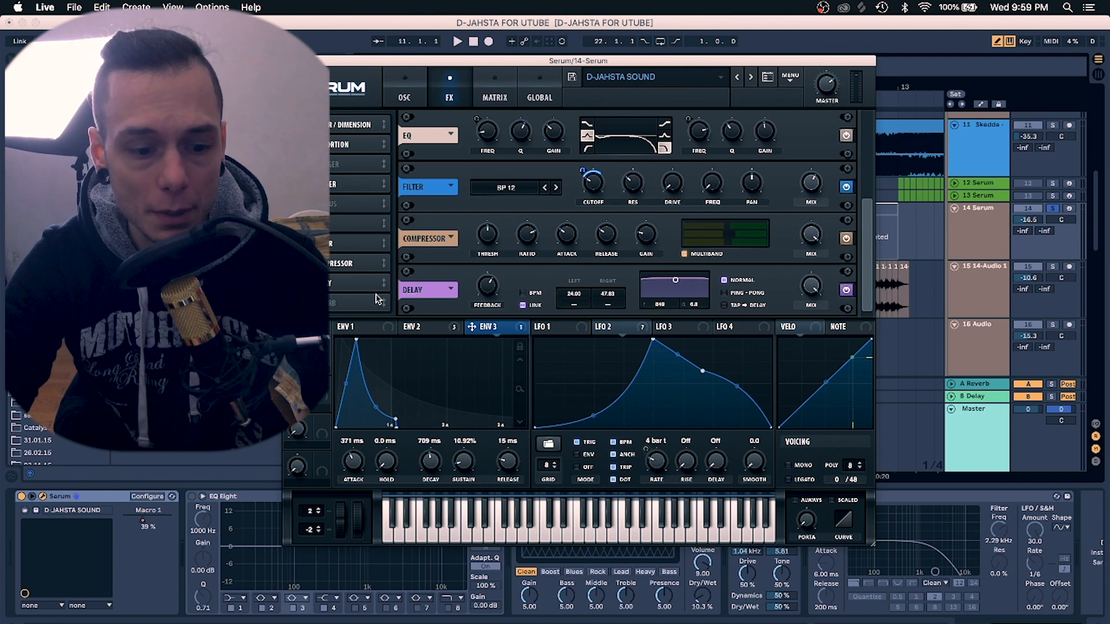
Play the sound while bypassing and re-enabling Serum's Delay effect, then close the Serum window
key("space")
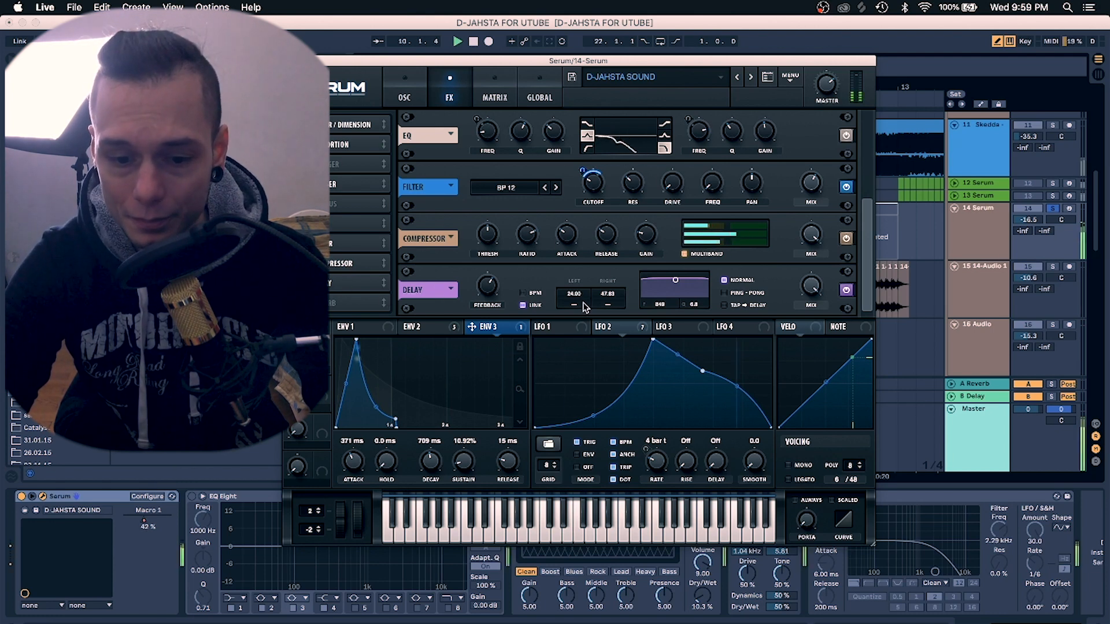
left_click(847, 291)
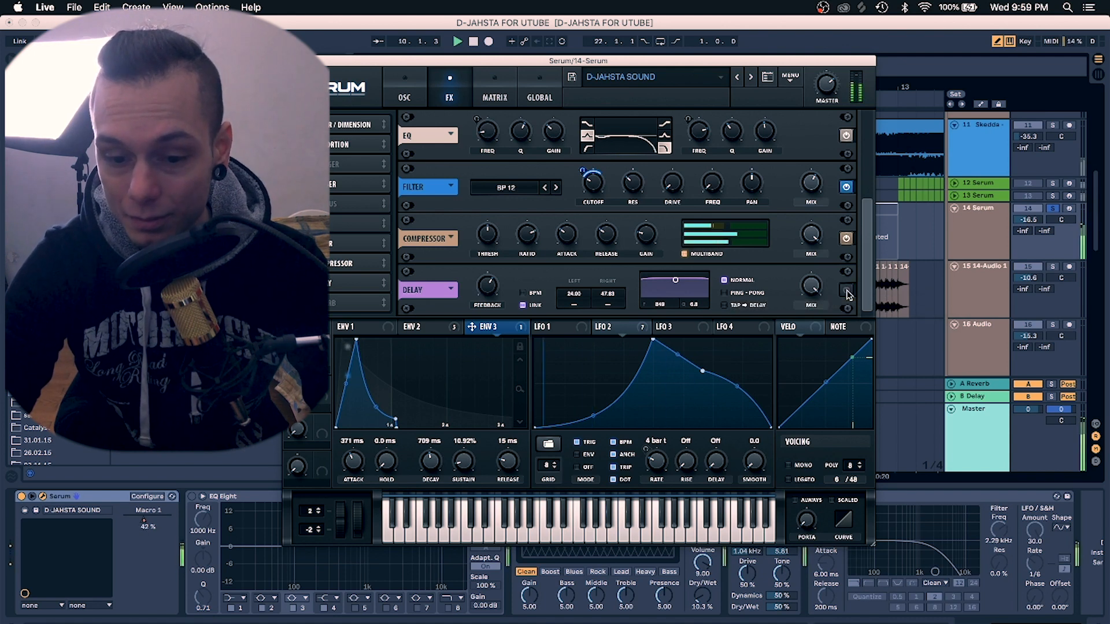
left_click(847, 291)
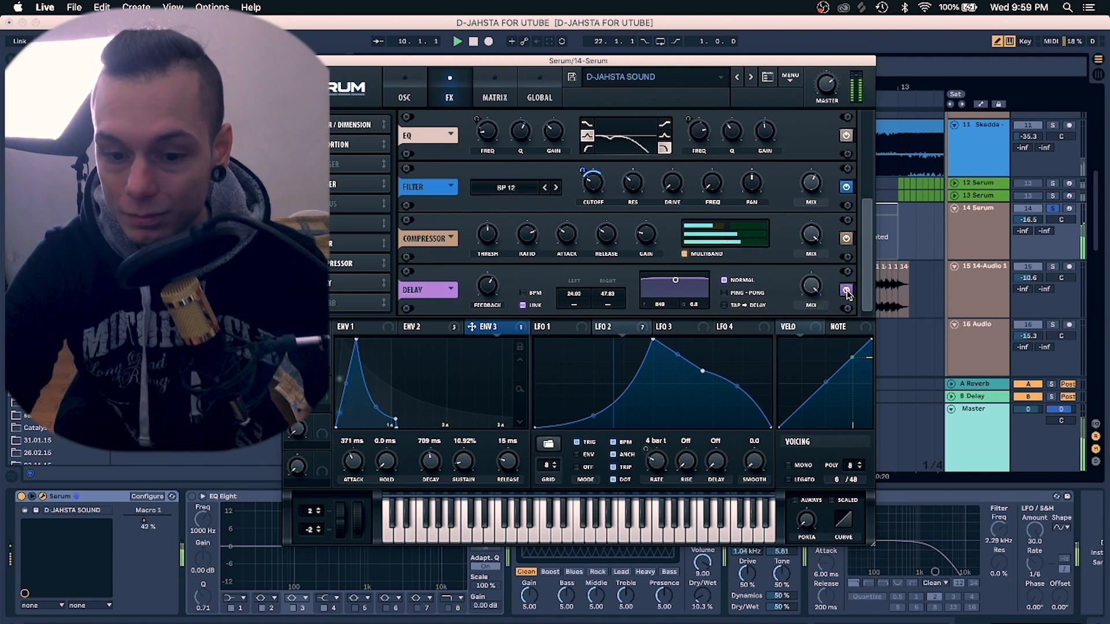
key("space")
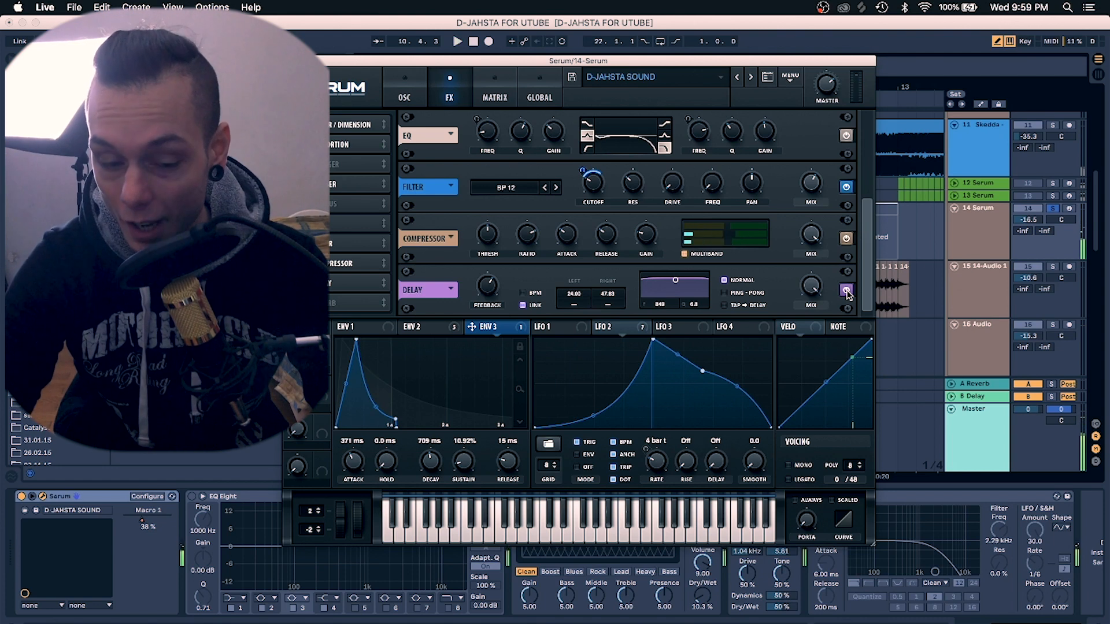
left_click(290, 61)
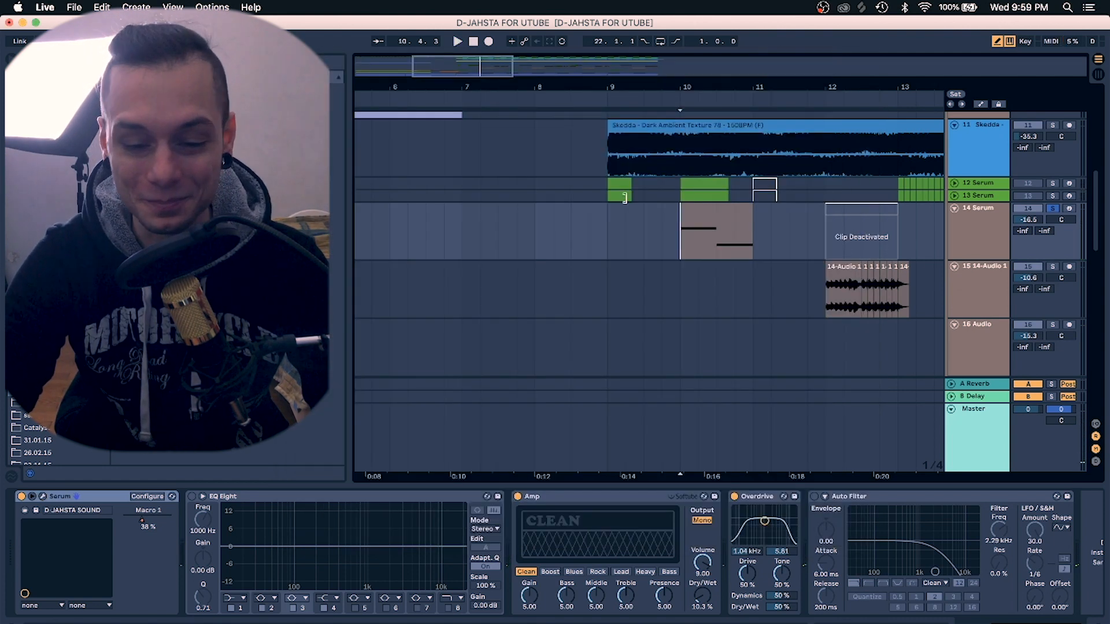
Select the 14-Audio 1 clip on track 15 at bar 12, solo track 15 and play it
scroll(730, 302, "down", 3)
scroll(730, 302, "right", 3)
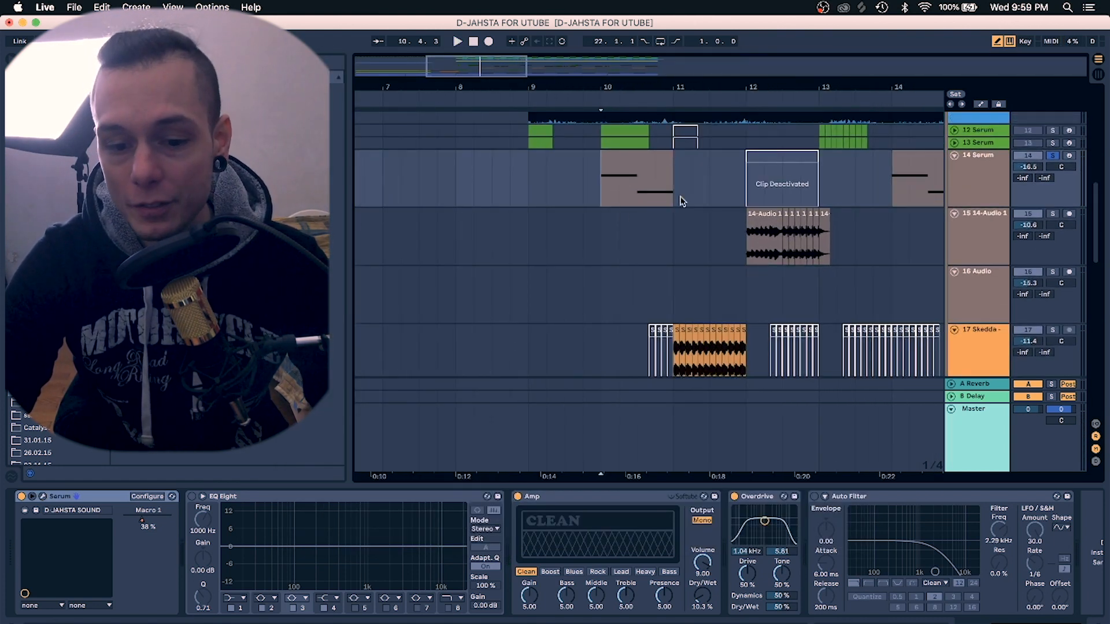
left_click(745, 246)
left_click(1053, 214)
key("space")
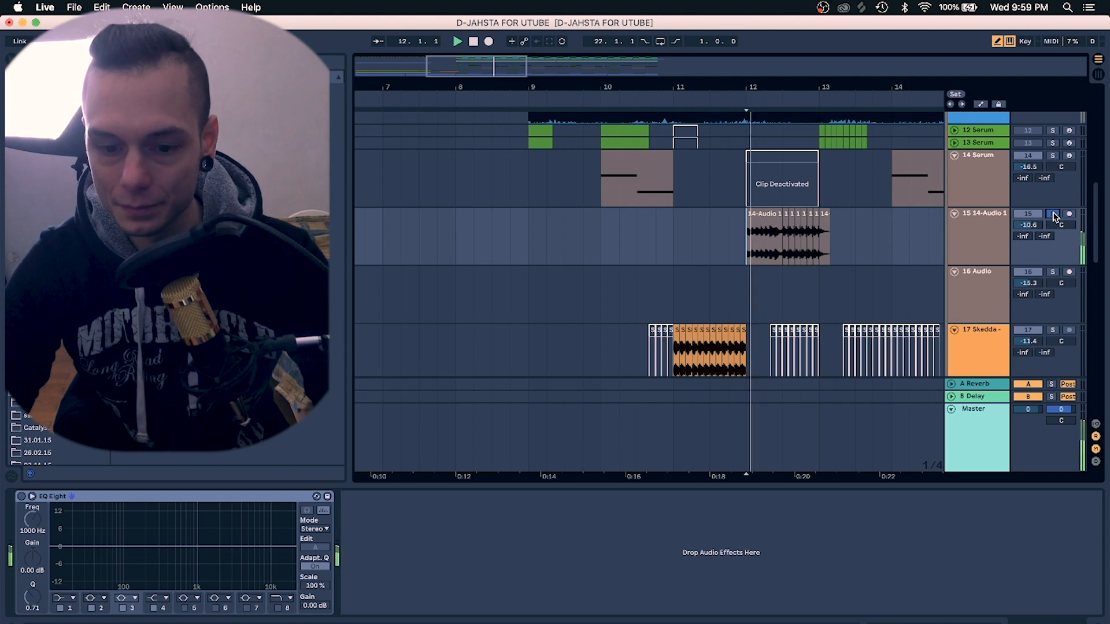
key("space")
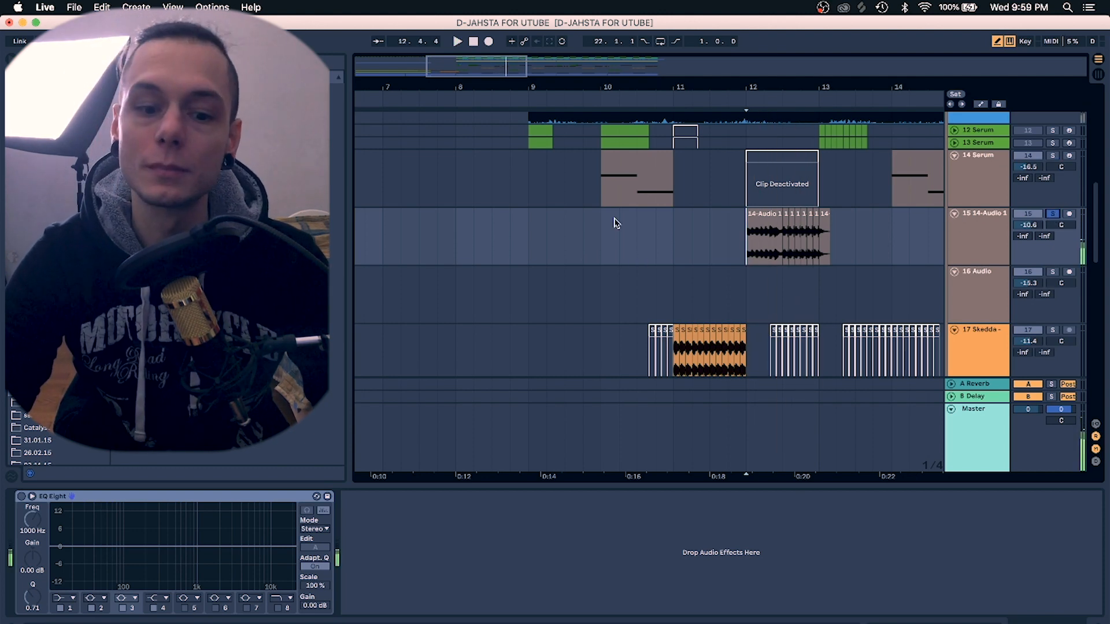
Zoom in around bars 10 to 13 and replay the soloed 14-Audio 1 clip on track 15
left_click_drag(602, 197, 680, 201)
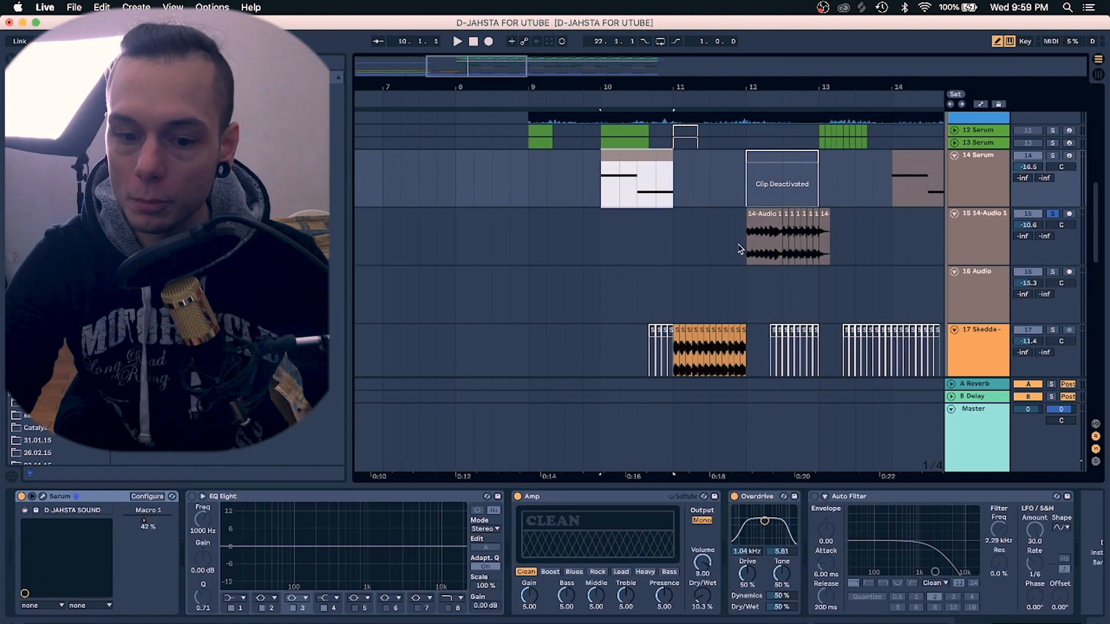
left_click_drag(812, 87, 812, 107)
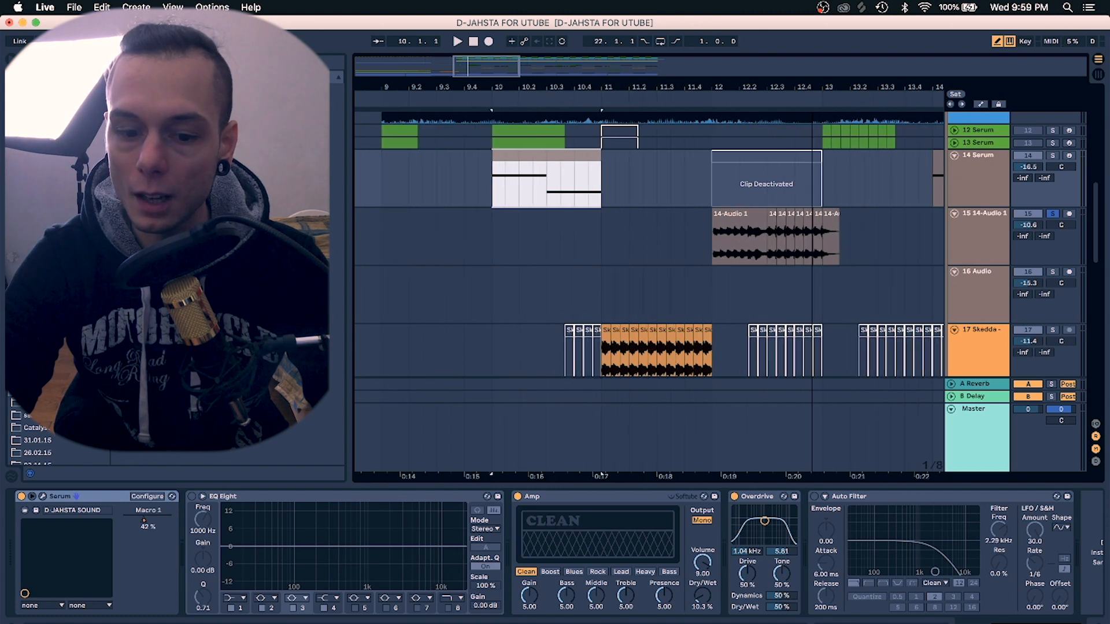
left_click(710, 251)
key("space")
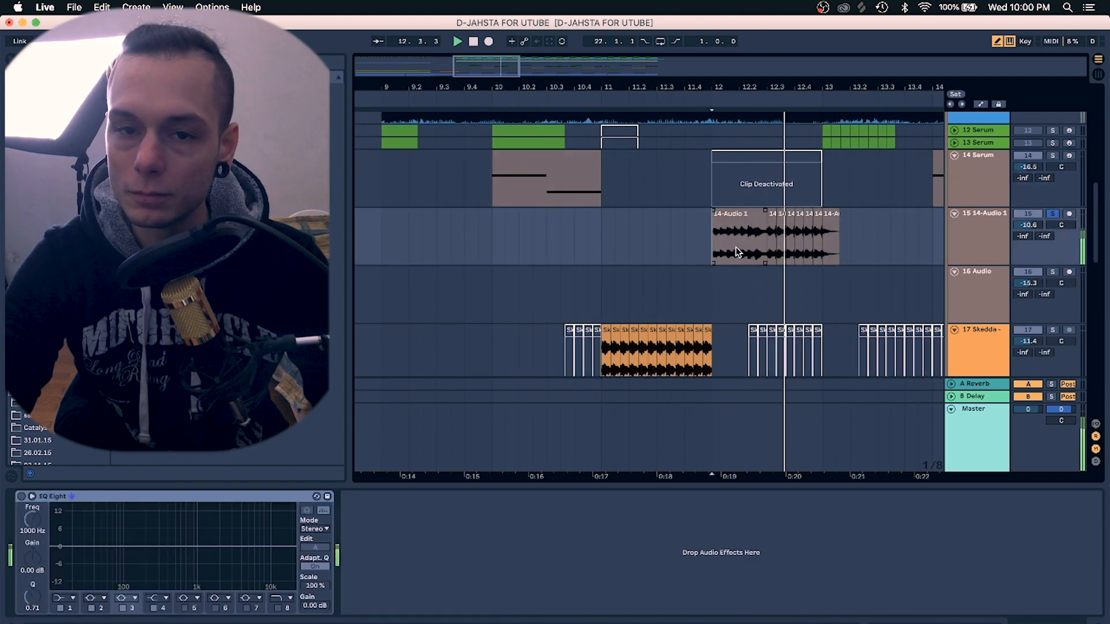
key("space")
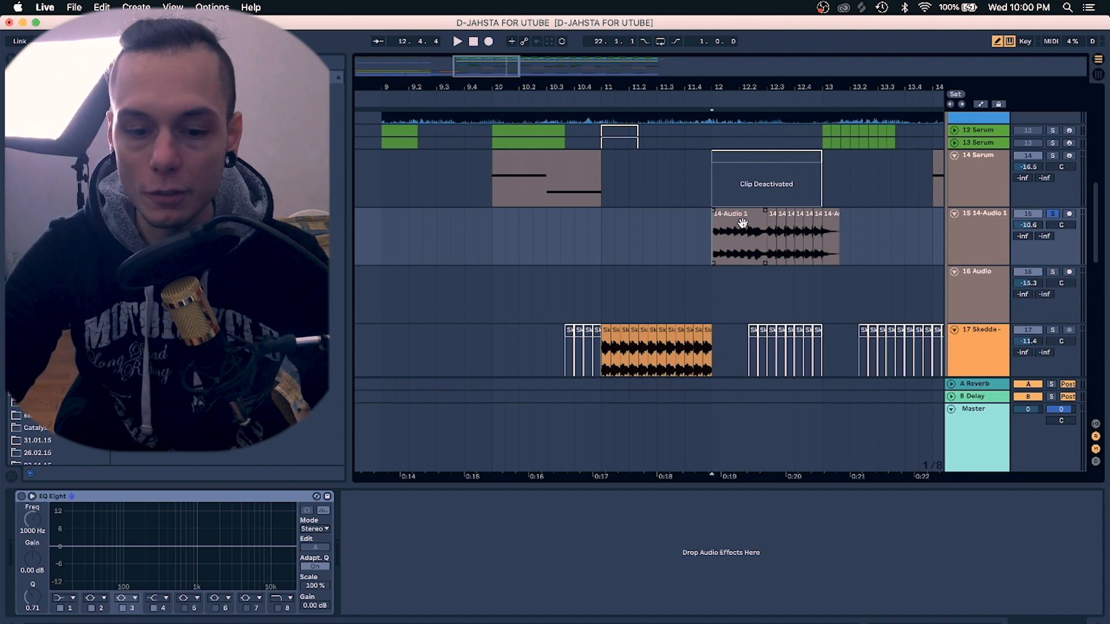
Select the track 17 Skedda clip around bar 11 to show its Amp, EQ Eight and Simple Delay, and play it
left_click_drag(757, 84, 756, 55)
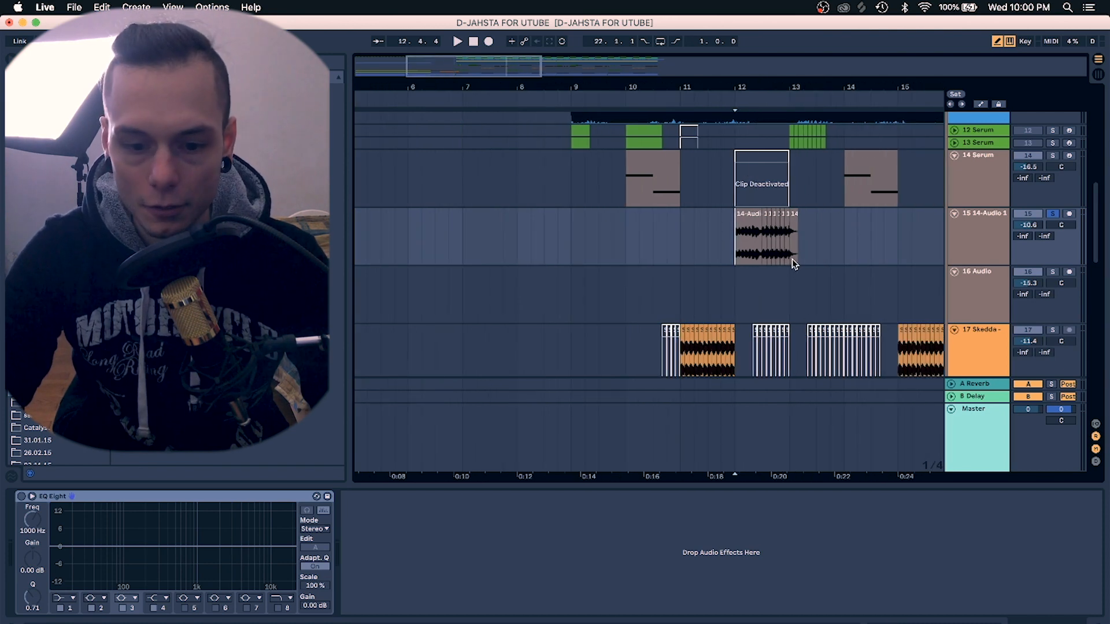
scroll(793, 258, "down", 1)
scroll(792, 255, "right", 2)
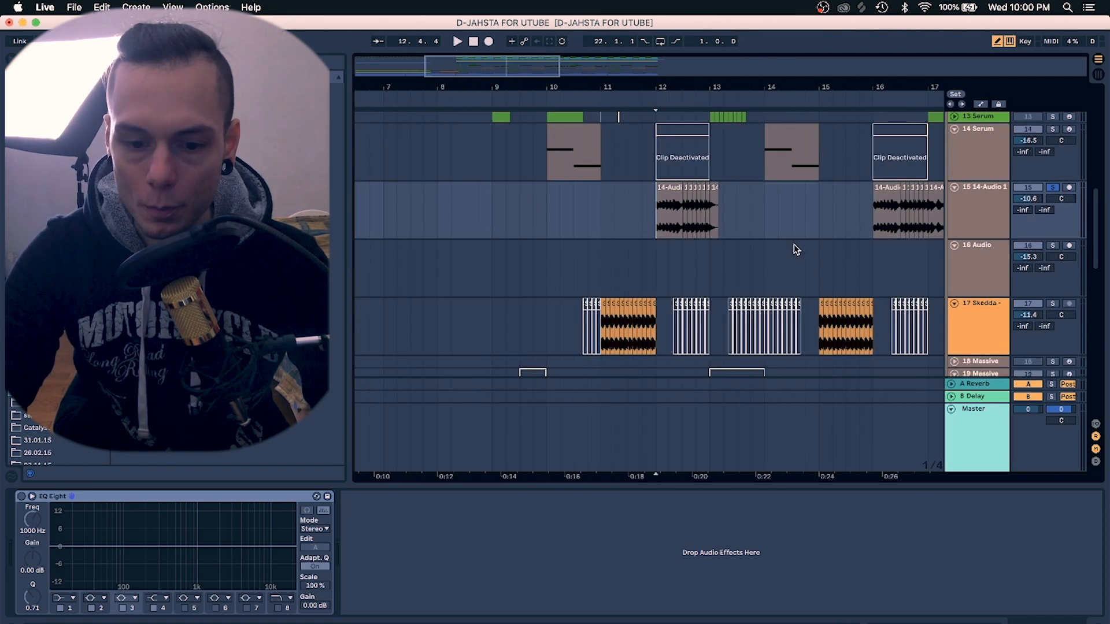
scroll(825, 231, "down", 1)
left_click(609, 270)
key("space")
Solo track 17 Skedda, zoom in on its clip around bar 11, and start playback
left_click(1052, 238, "super")
key("space")
left_click_drag(657, 86, 657, 167)
left_click_drag(696, 87, 698, 35)
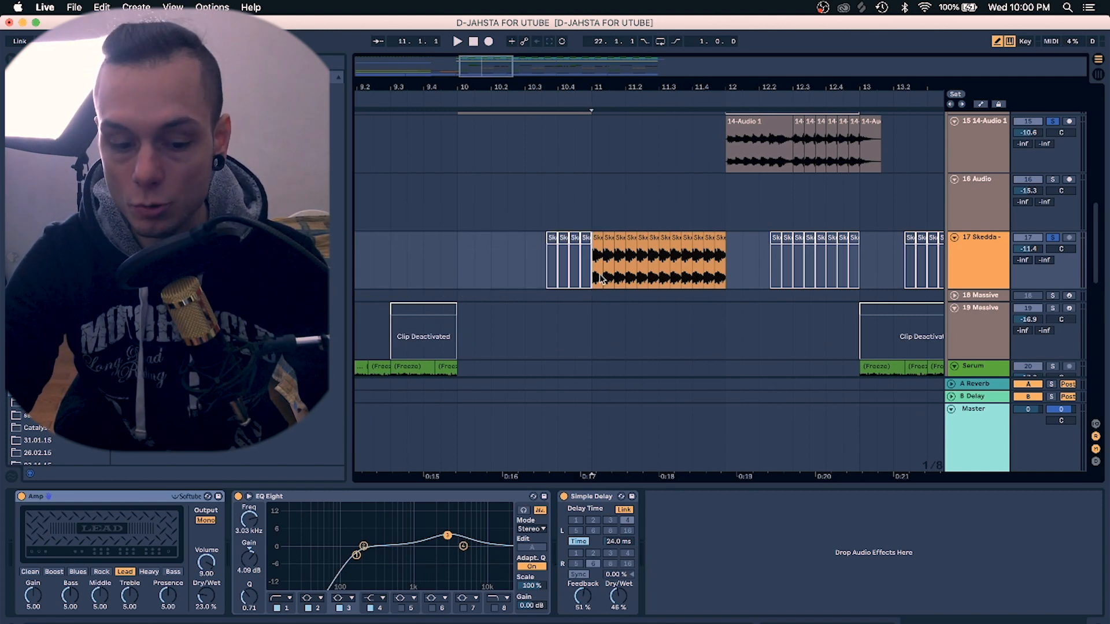
left_click(593, 498)
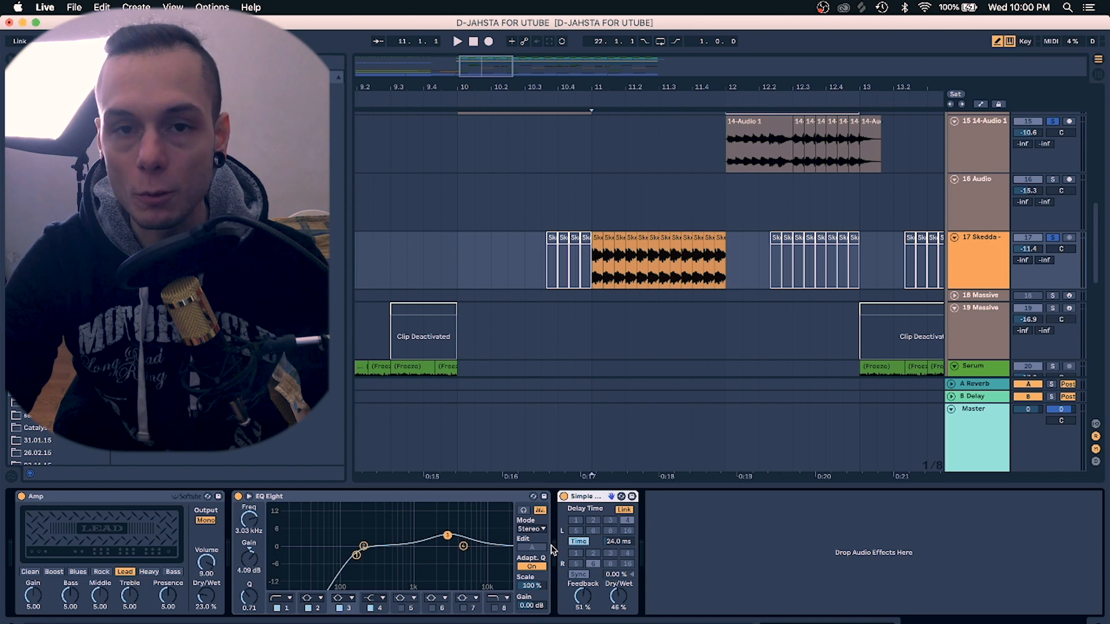
key("space")
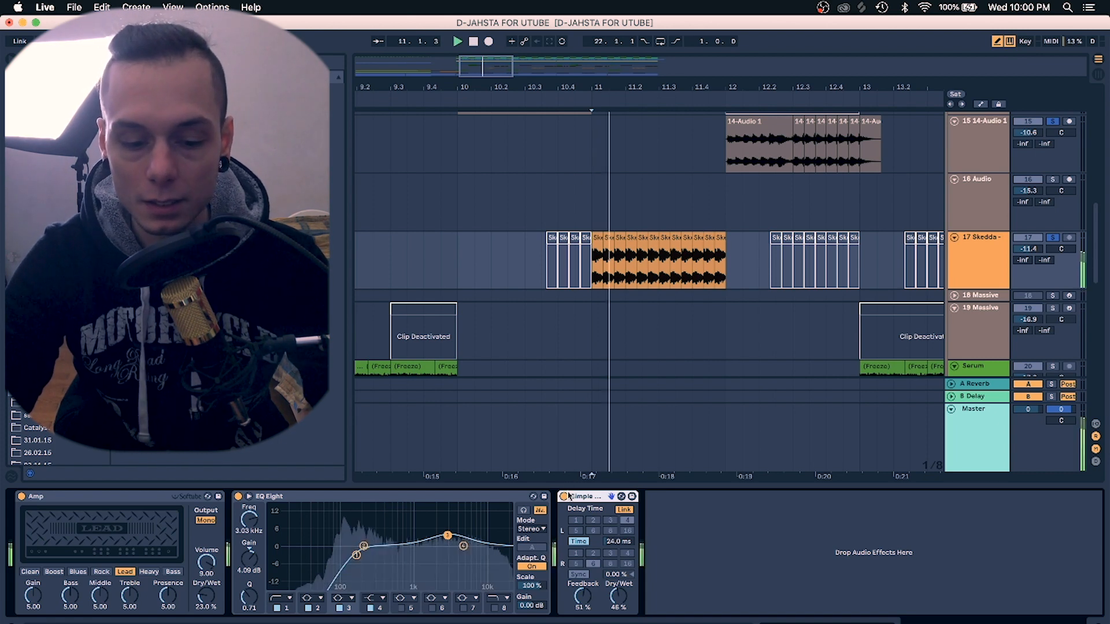
Play the Skedda clip while bypassing and re-enabling its Simple Delay device
key("space")
key("space")
left_click(563, 497)
left_click(563, 496)
key("space")
key("space")
key("space")
key("space")
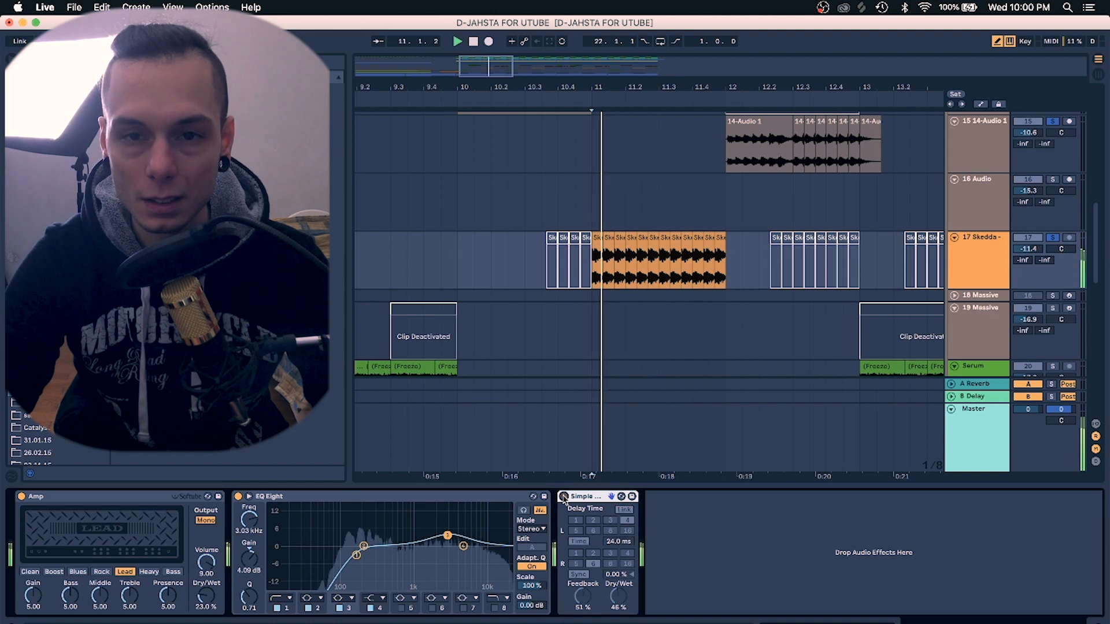
key("space")
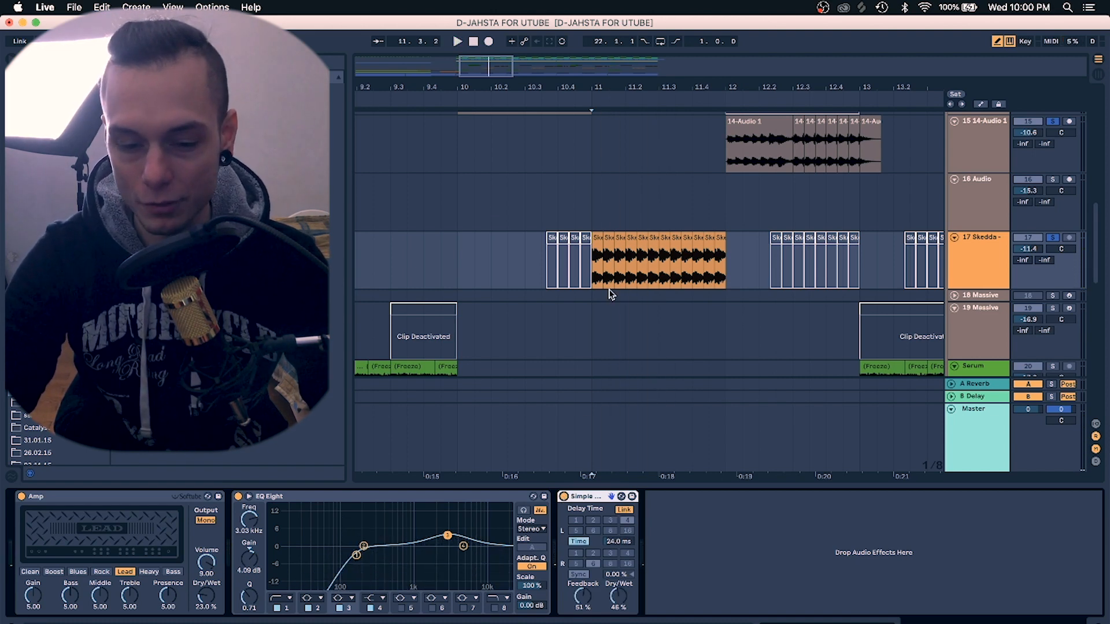
Select track 25 Serum's 16-Serum 1 clips to show its Serum, EQ Eight, Simple Delay and Saturator, and play them
scroll(597, 270, "down", 3)
left_click_drag(602, 88, 602, 64)
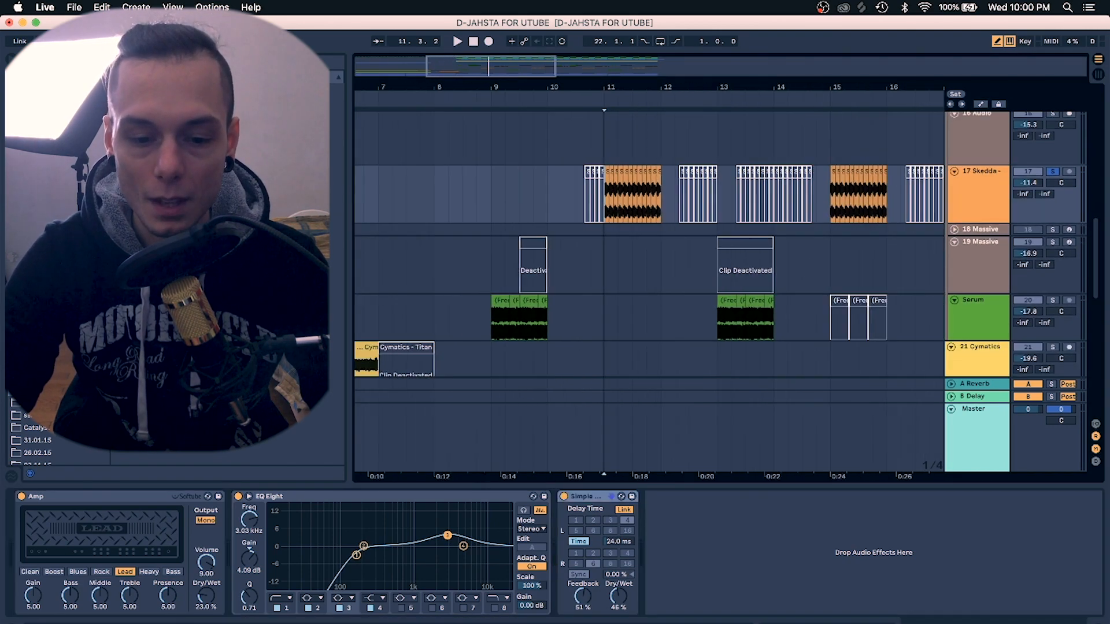
scroll(601, 217, "up", 5)
scroll(601, 217, "right", 4)
scroll(602, 217, "down", 10)
scroll(601, 217, "left", 10)
scroll(601, 217, "down", 1)
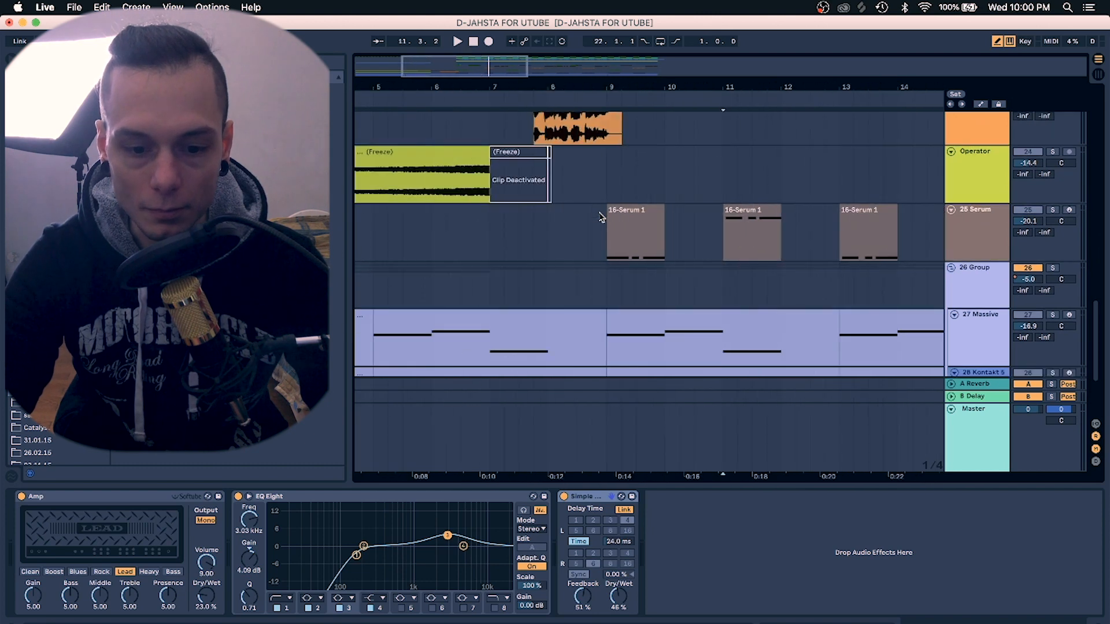
left_click(608, 240)
key("plus")
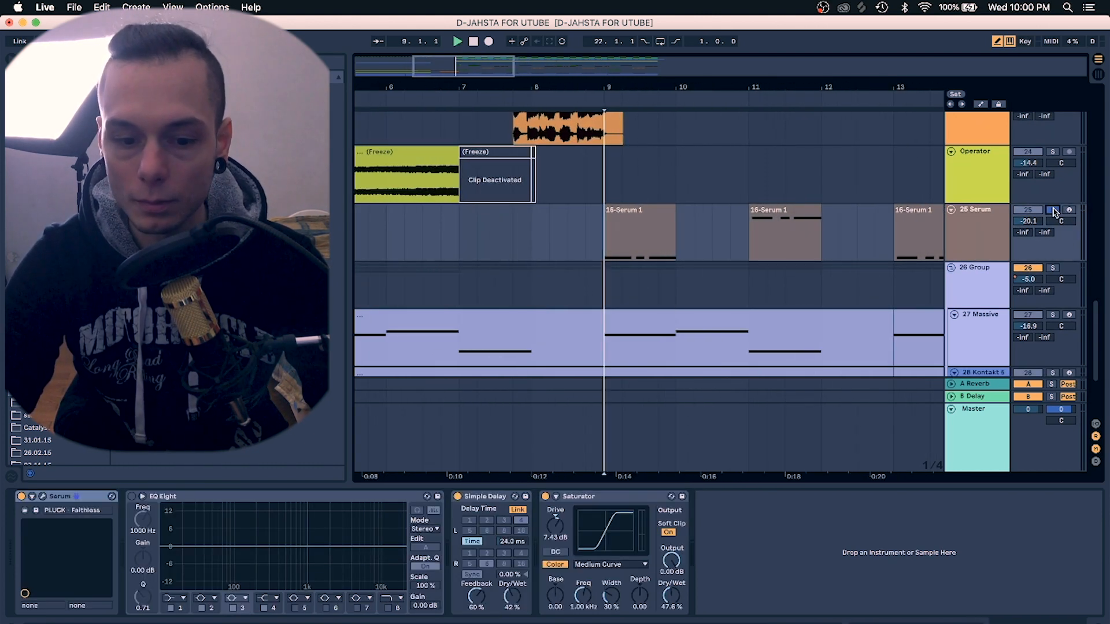
left_click_drag(780, 94, 744, 88)
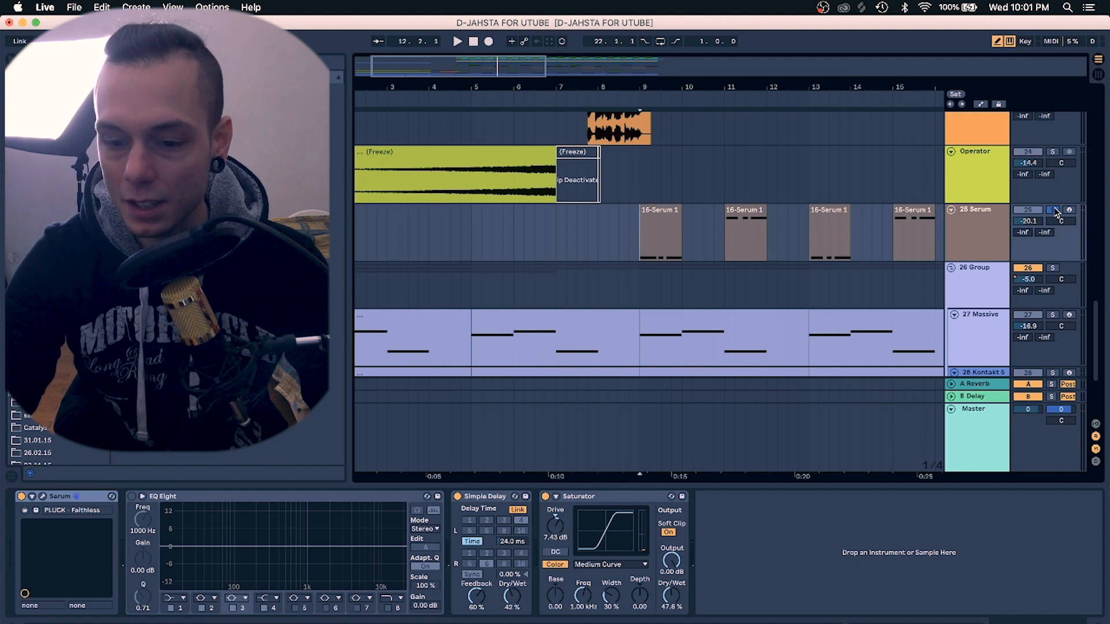
left_click(966, 233)
left_click(612, 248)
key("space")
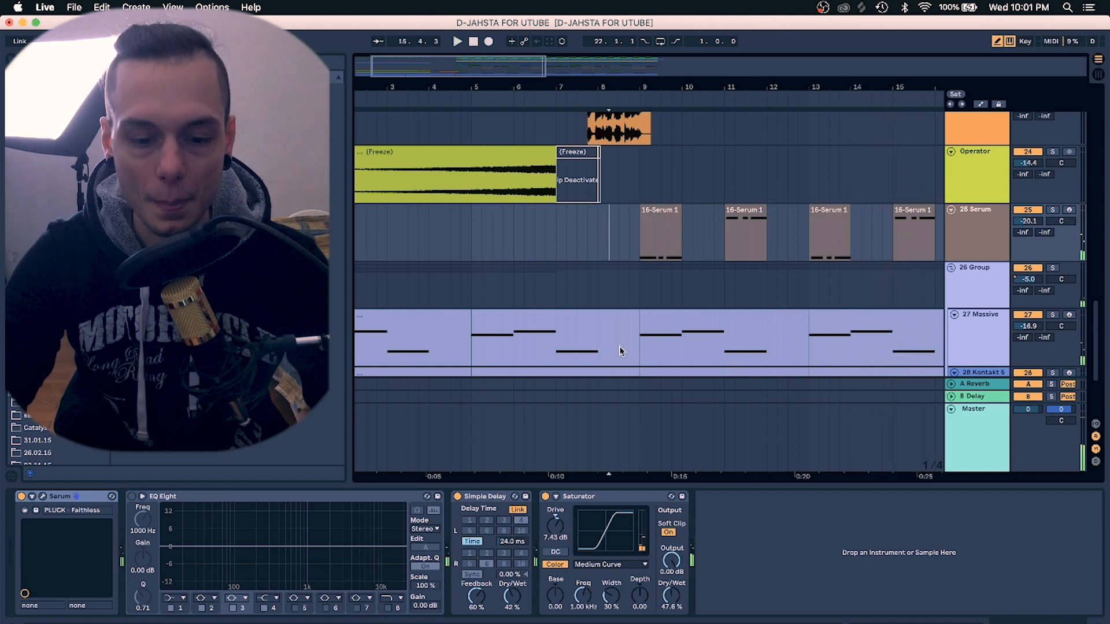
Select the track 27 Massive clip to show its Massive, EQ Eight and Reverb, and open it in the MIDI editor
left_click(641, 353)
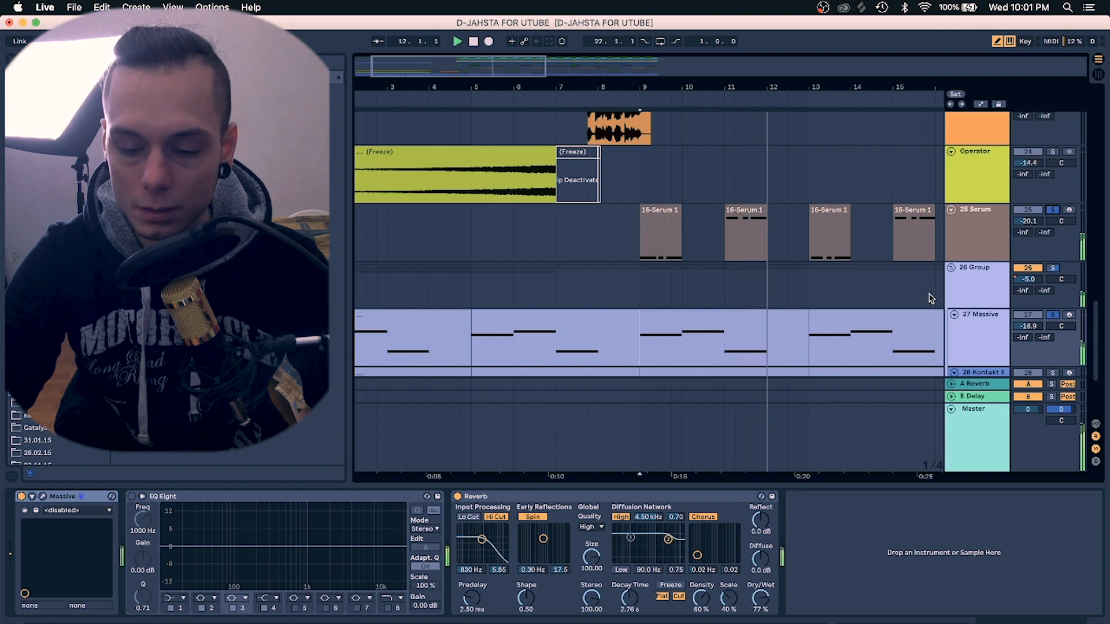
scroll(913, 315, "right", 5)
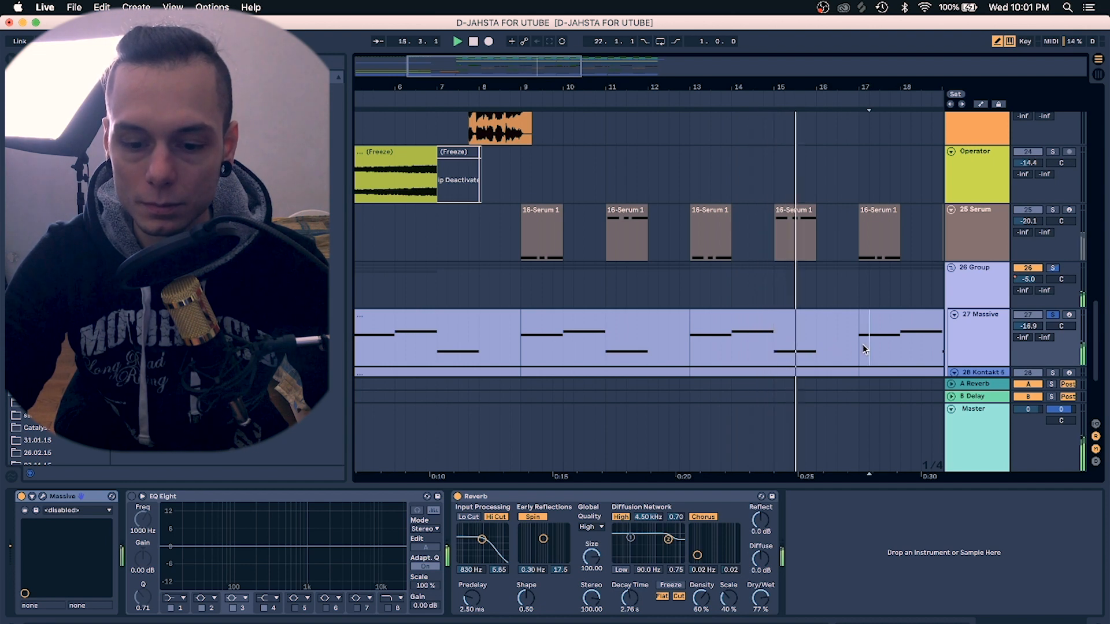
scroll(863, 348, "right", 5)
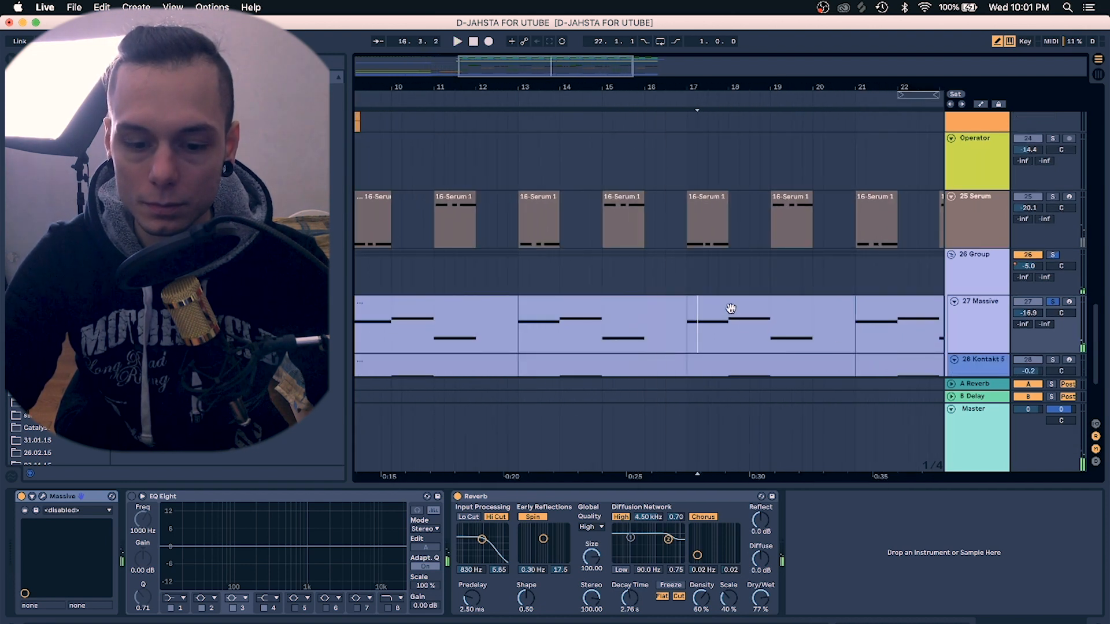
double_click(731, 311)
scroll(372, 457, "down", 2)
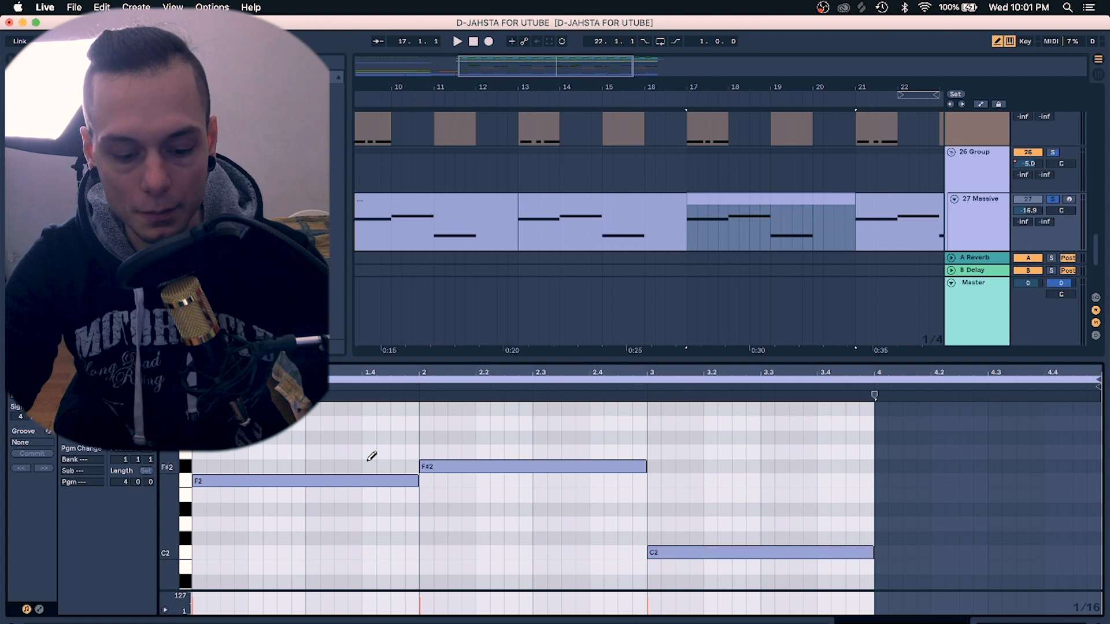
Select the F2 and F#2 notes in turn while the Massive clip plays, and return to the arrangement
key("b")
left_click(300, 484)
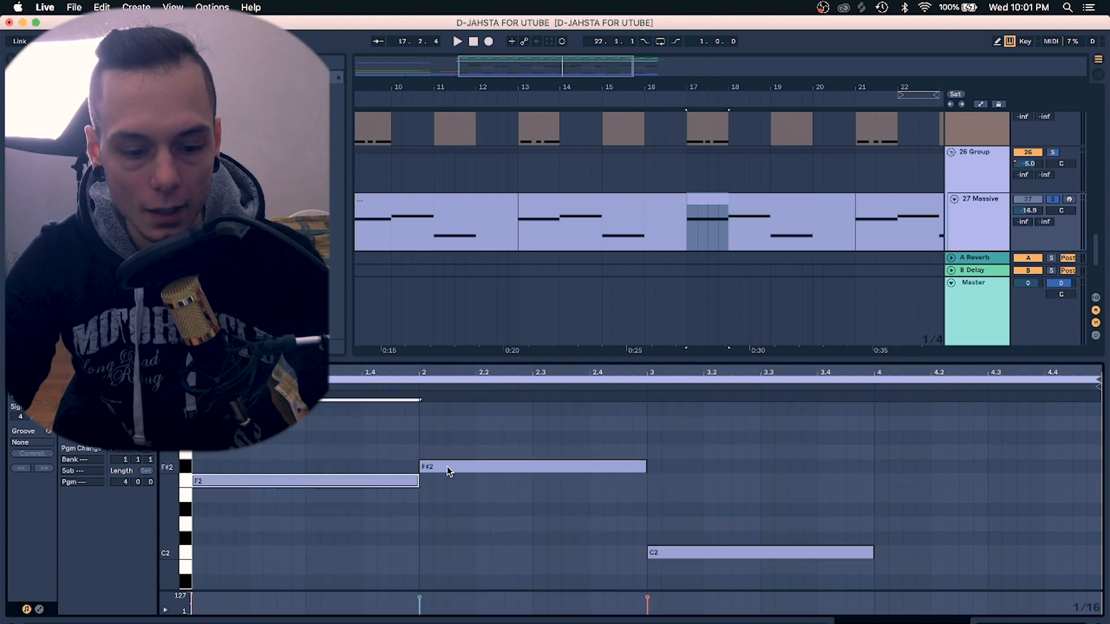
left_click(446, 466)
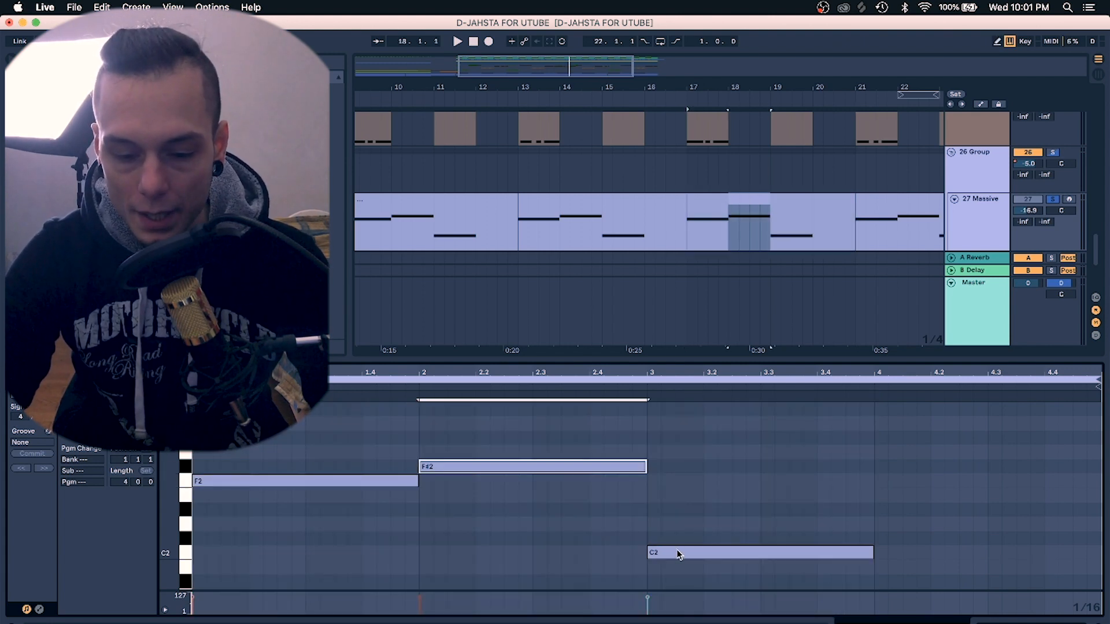
key("space")
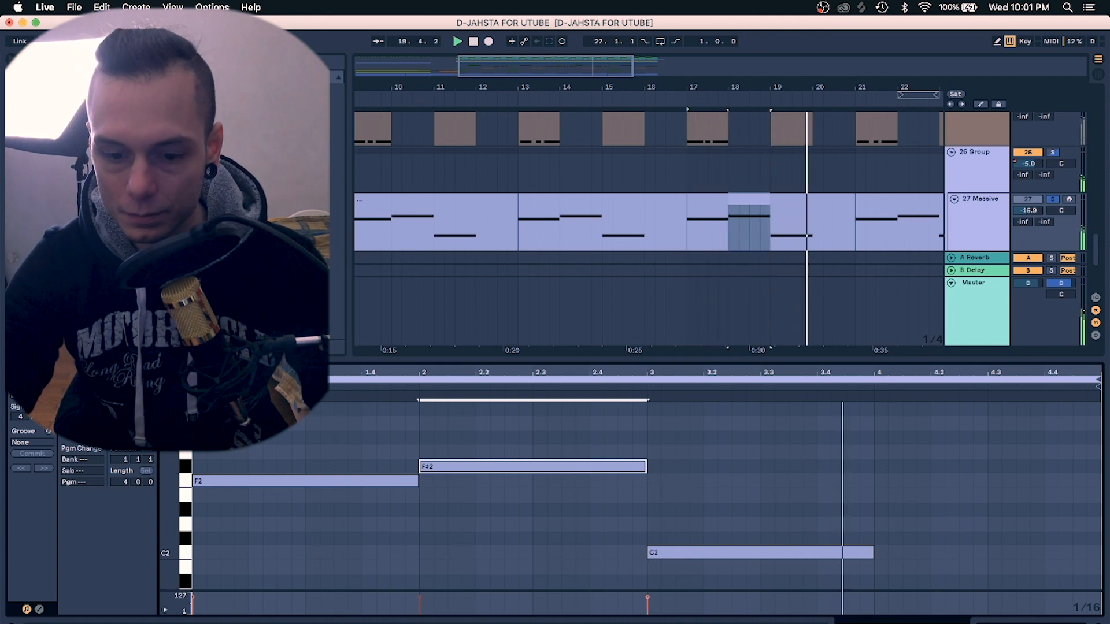
key("shift+Tab")
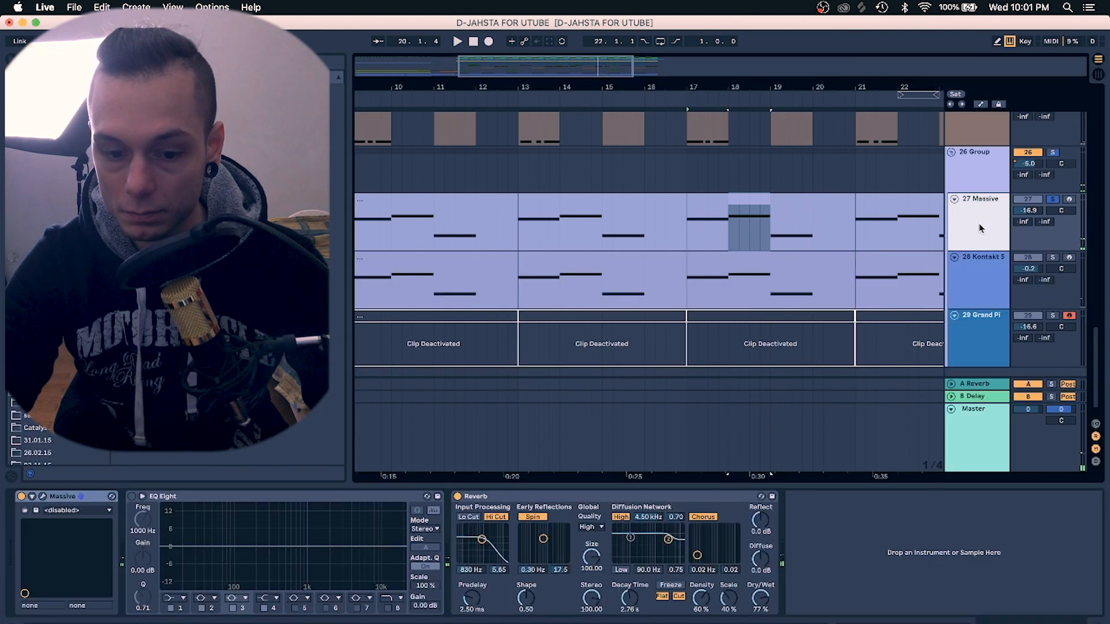
Select the track 28 Kontakt 5 clip and open then close the Kontakt 5 window with its Adventure Brass Horns instrument
left_click_drag(788, 84, 789, 81)
left_click(636, 276)
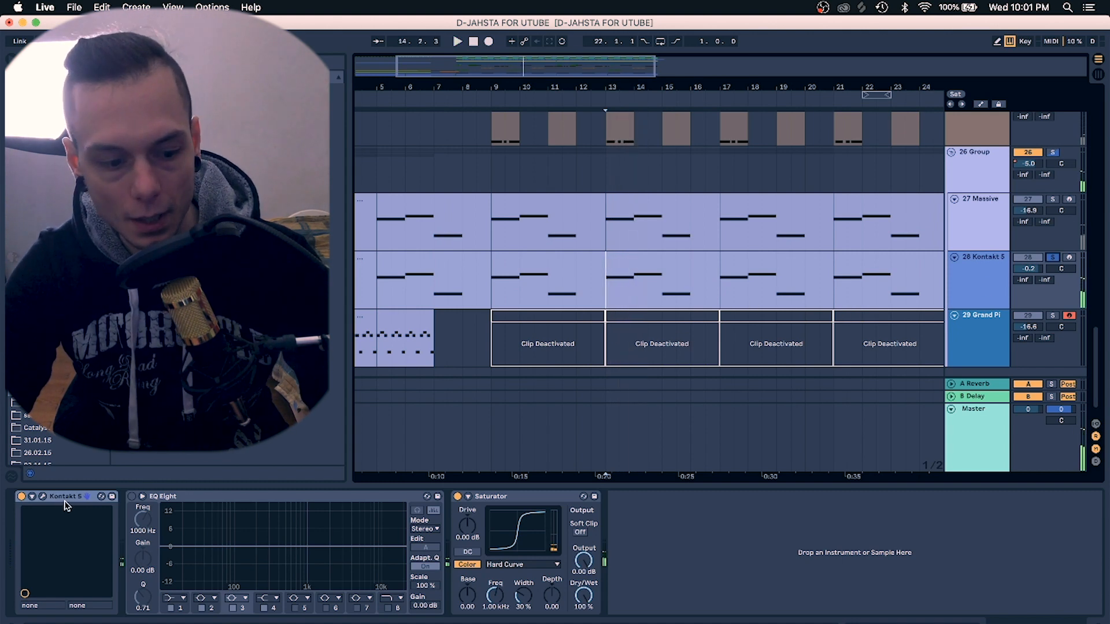
left_click(42, 497)
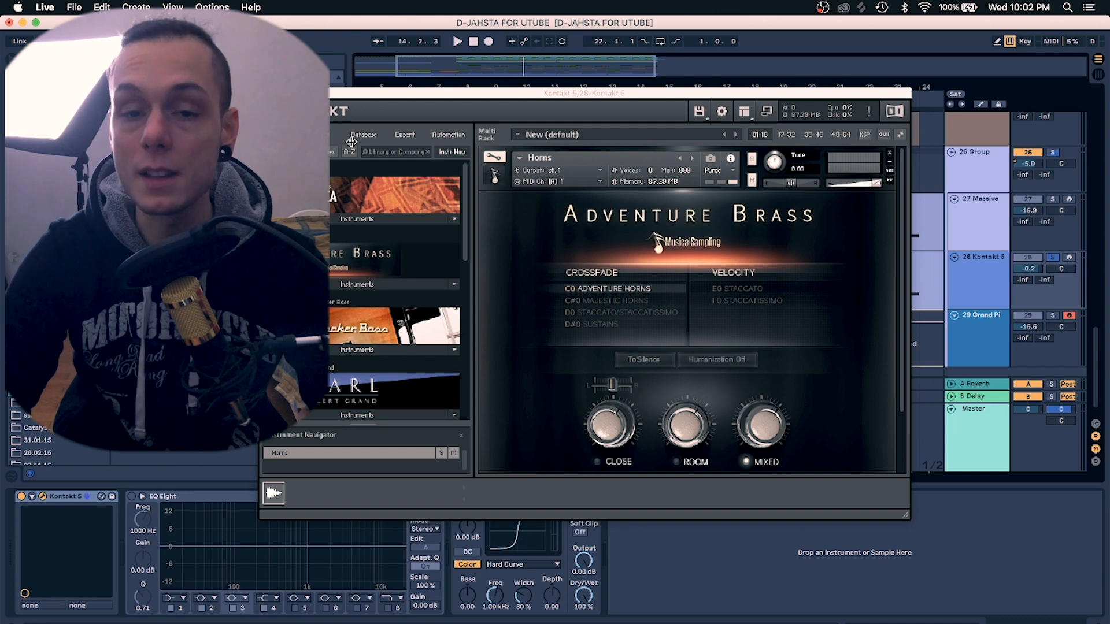
left_click(266, 93)
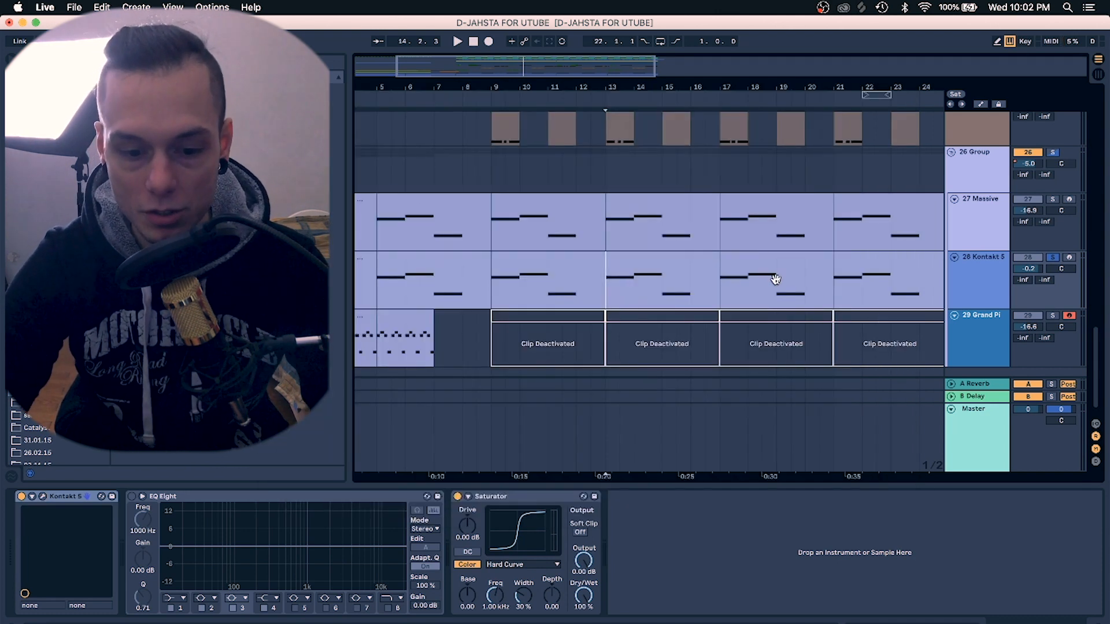
Add an Amp audio effect after the Saturator on the Kontakt 5 track
key("space")
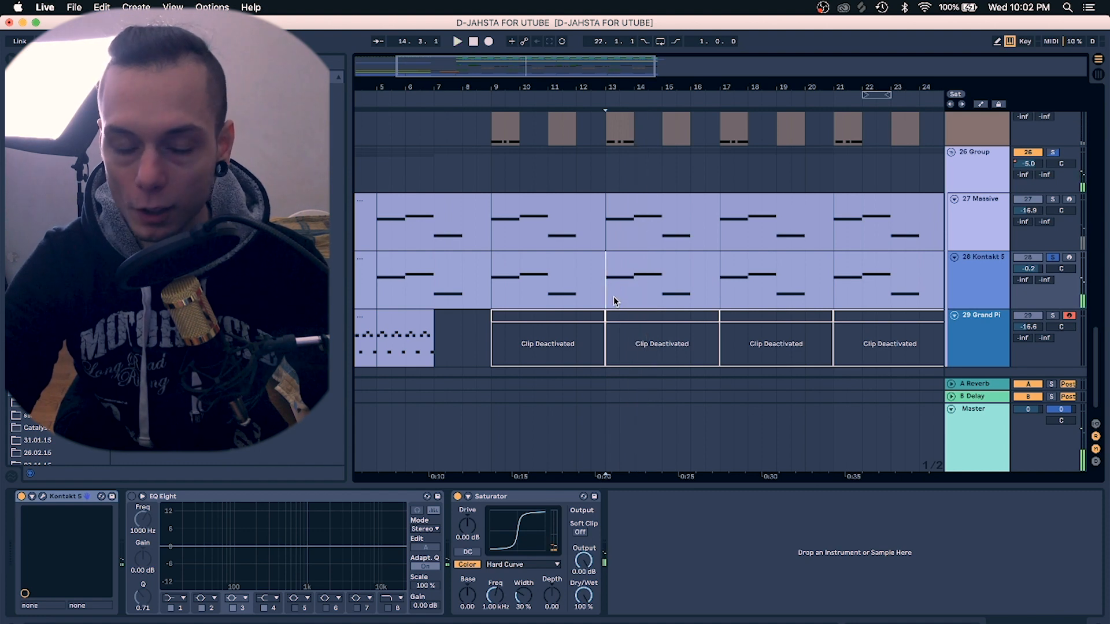
left_click(55, 157)
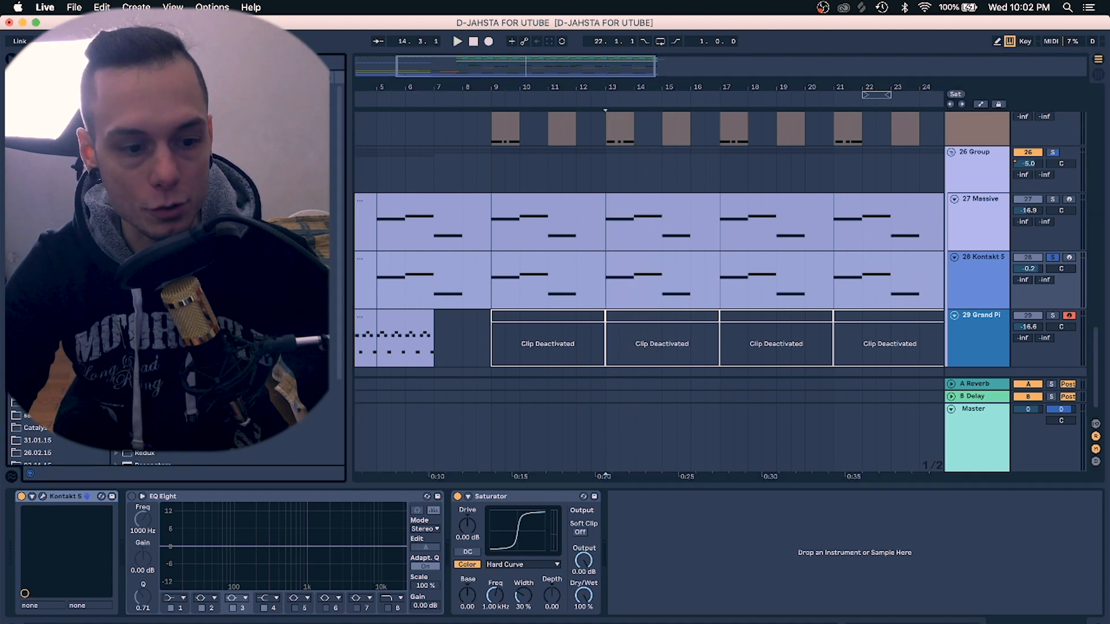
left_click(614, 293)
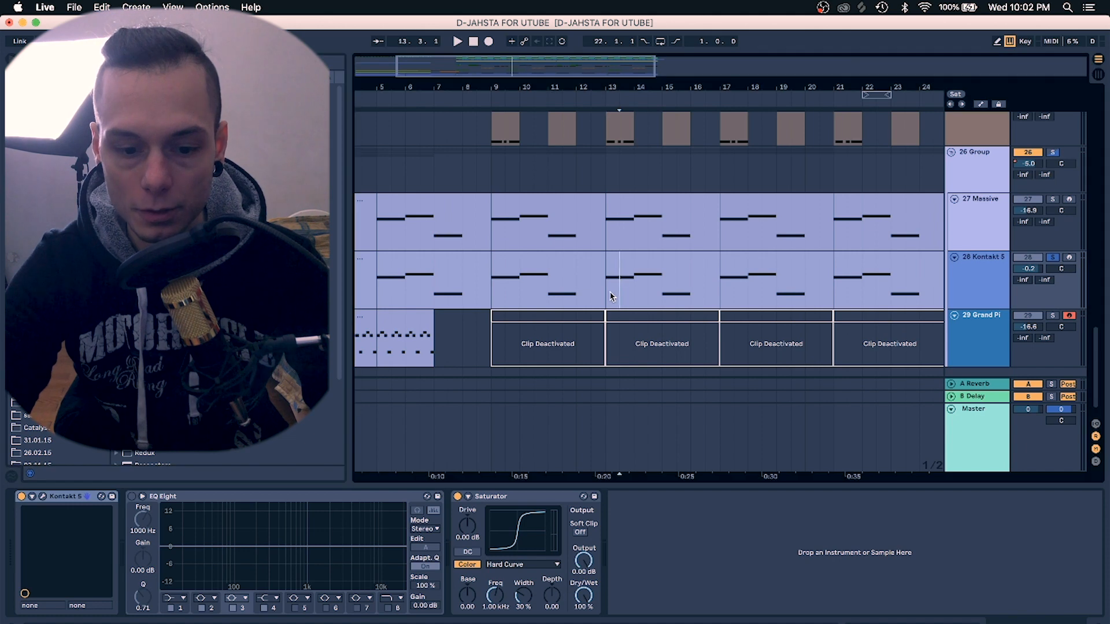
left_click(608, 293)
double_click(146, 89)
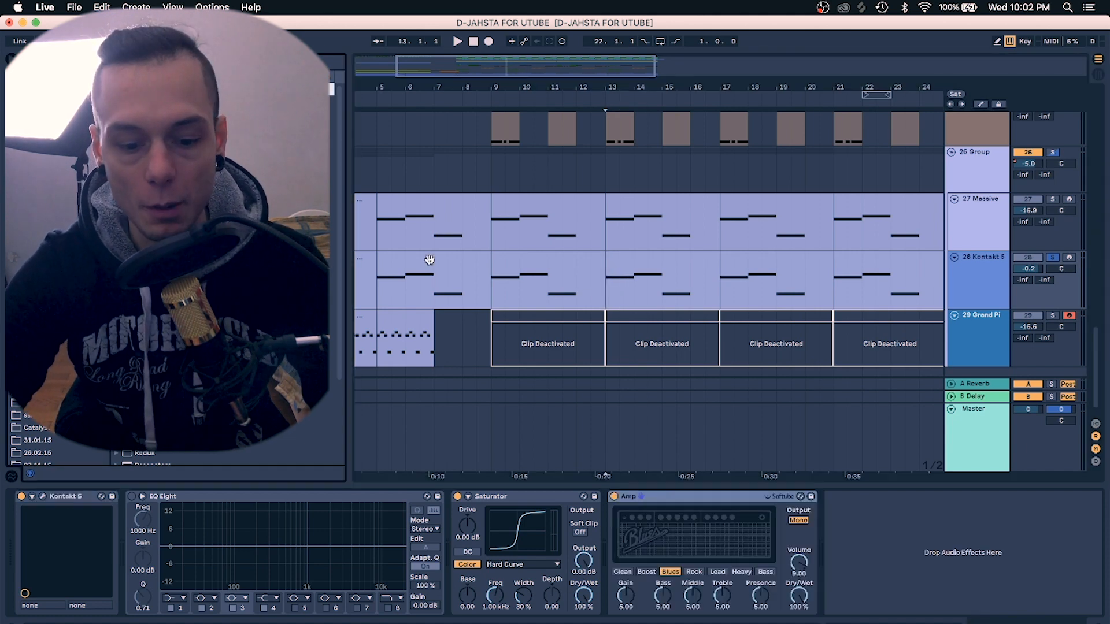
Play the track while switching Amp between Rock, Lead and Heavy and lowering its volume to about 5.6
key("space")
left_click(694, 572)
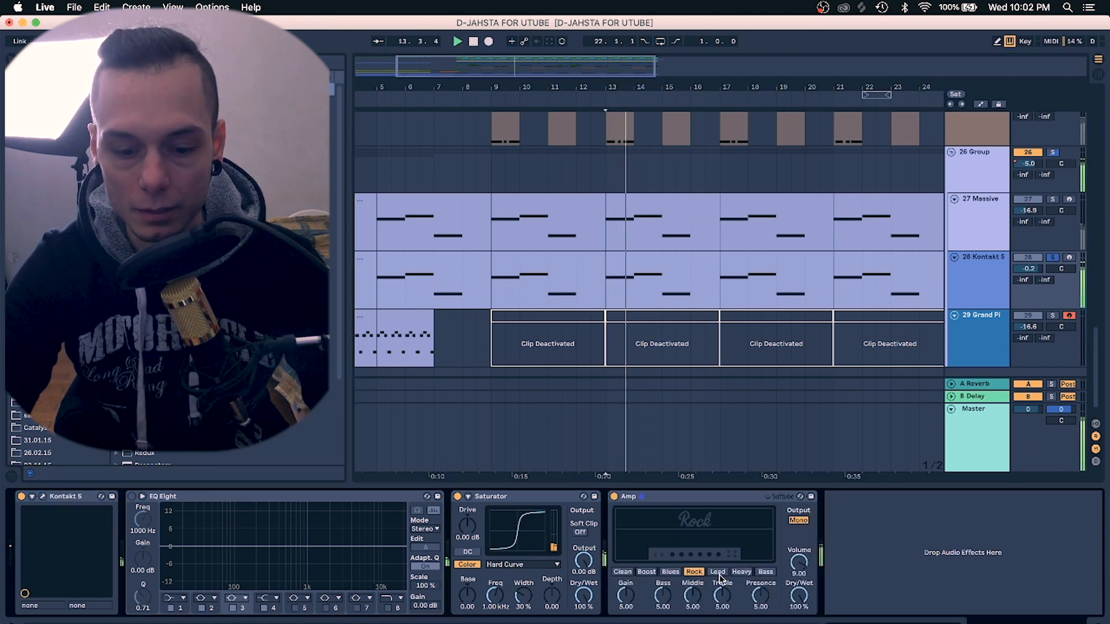
left_click_drag(799, 563, 799, 574)
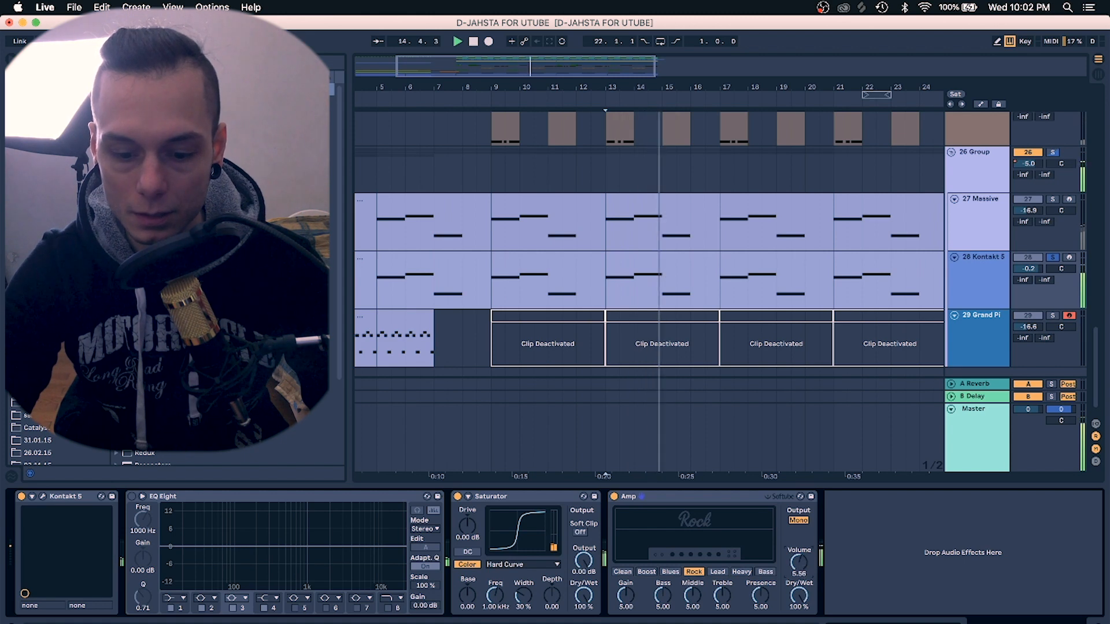
left_click(717, 571)
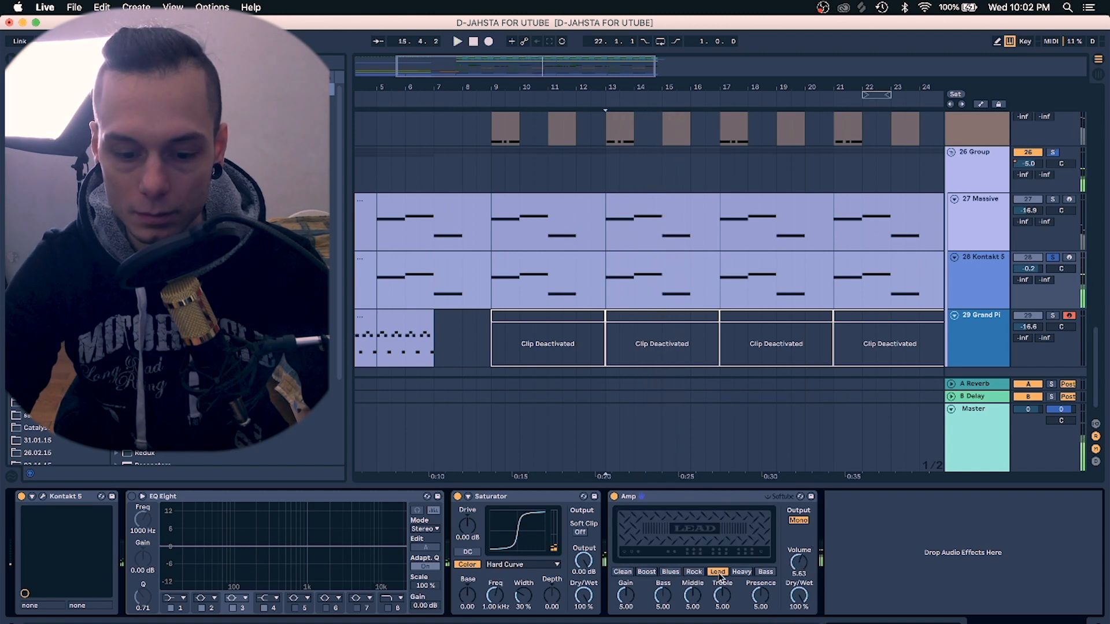
left_click(741, 572)
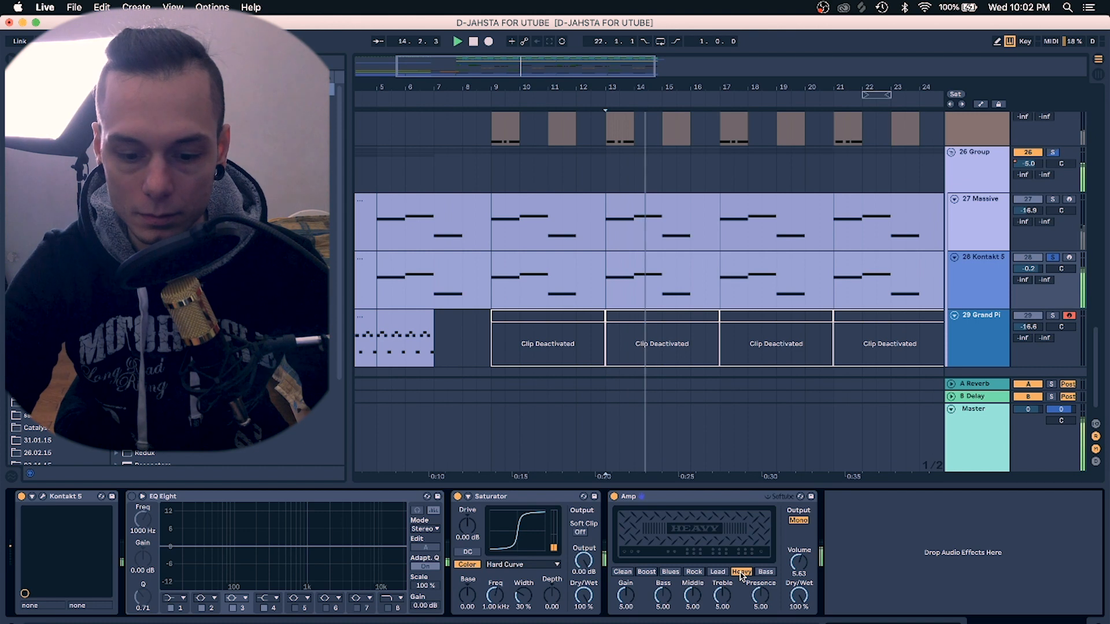
Delete the Amp device from the Kontakt 5 track and stop playback
left_click(664, 498)
key("Delete")
key("space")
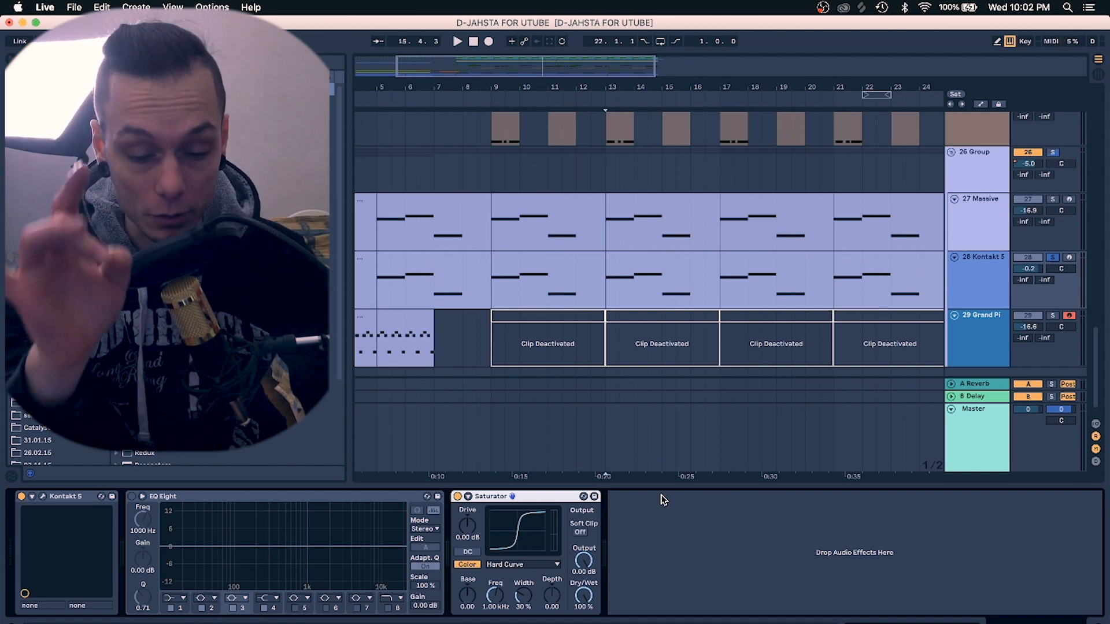
Scroll through the arrangement to survey the upper and lower tracks
scroll(683, 335, "up", 7)
mouse_move(655, 87)
left_mouse_down()
mouse_move(655, 49)
mouse_move(655, 86)
left_mouse_up()
scroll(661, 252, "down", 7)
scroll(661, 253, "right", 5)
scroll(662, 252, "up", 5)
scroll(662, 252, "up", 10)
scroll(661, 252, "left", 4)
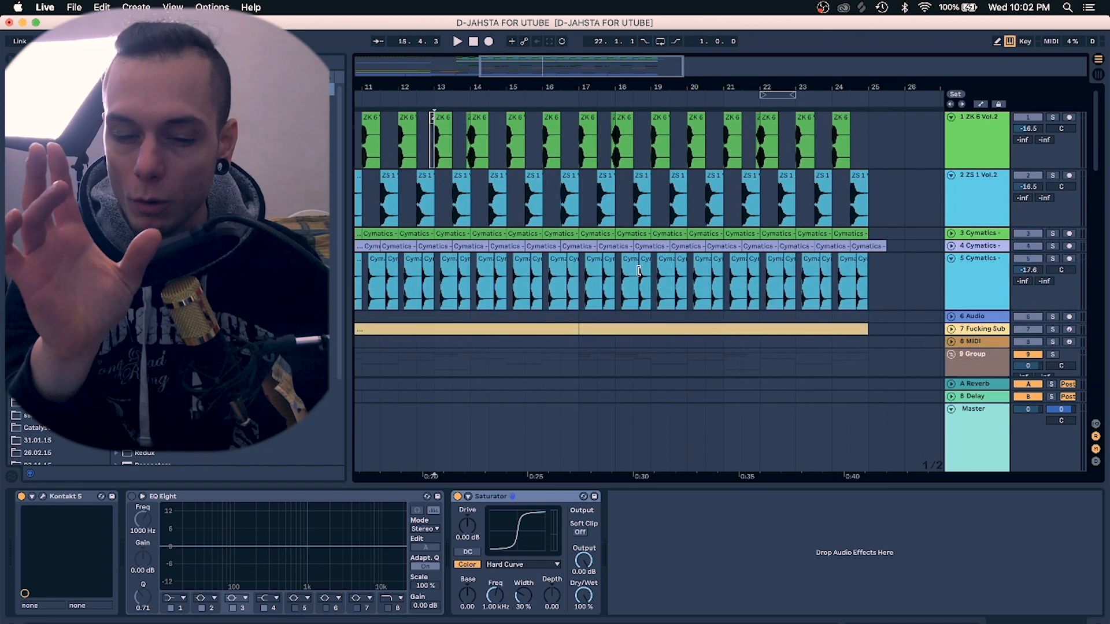
left_click_drag(559, 86, 640, 88)
Select track 23's Skedda - The Darkness is Coming clip to show its EQ Eight and Reverb, and play it
scroll(555, 208, "down", 5)
scroll(555, 208, "left", 2)
scroll(555, 208, "down", 8)
scroll(555, 208, "left", 2)
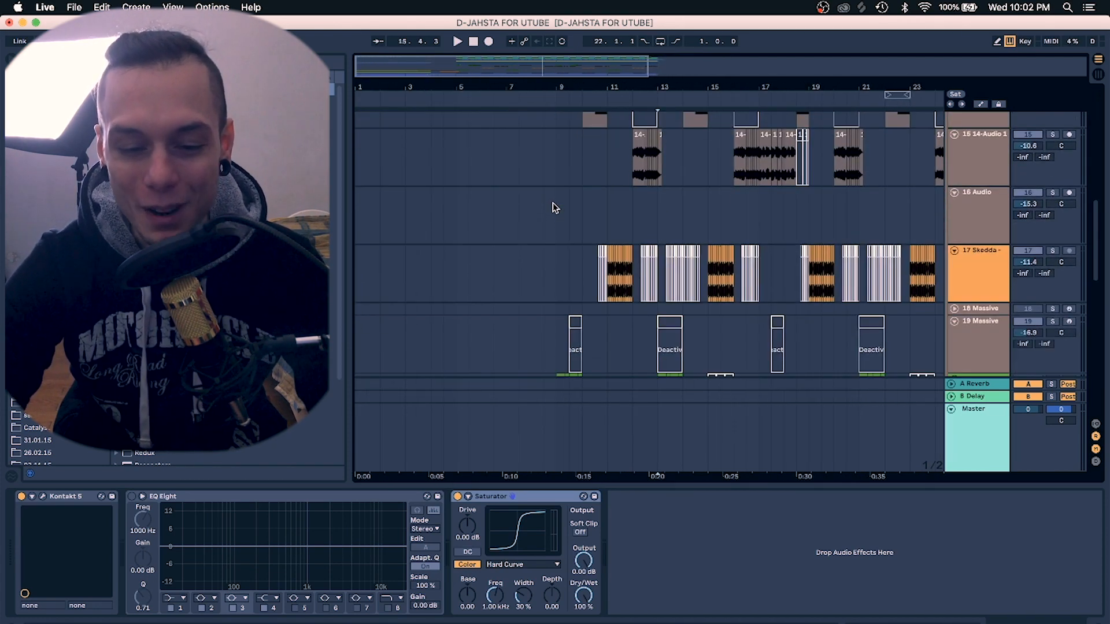
scroll(555, 208, "down", 6)
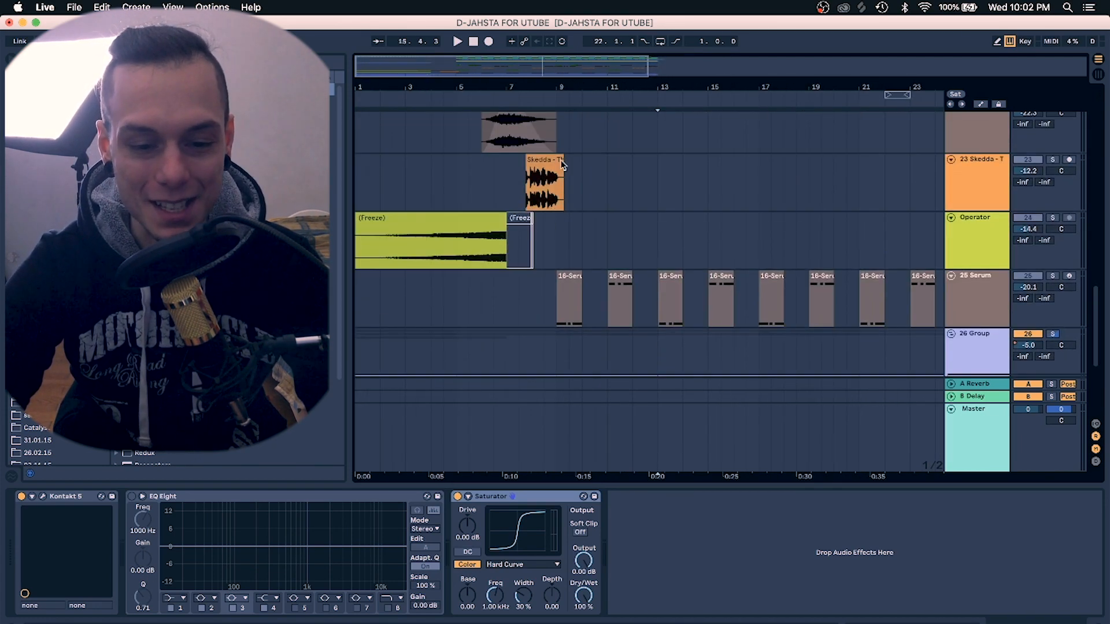
left_click_drag(562, 91, 518, 193)
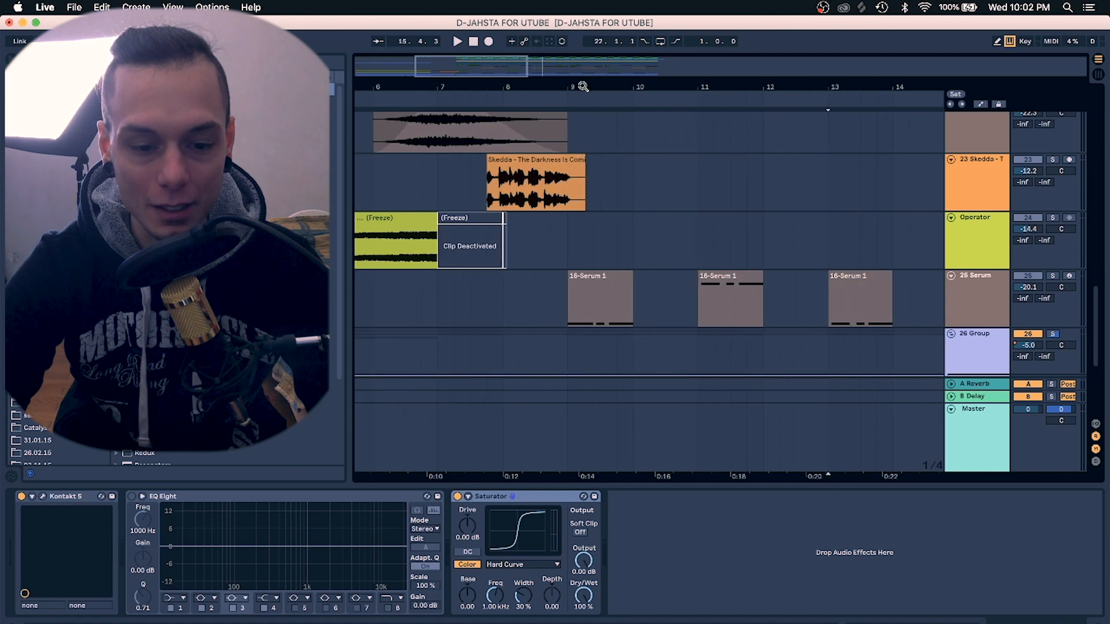
left_click(492, 191)
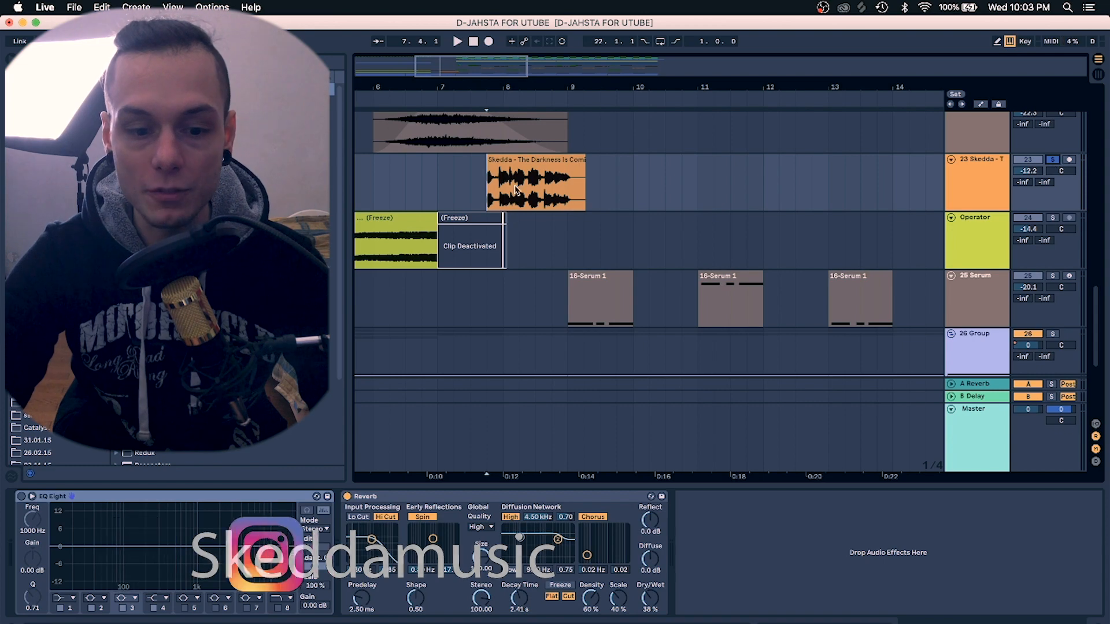
left_click(535, 160)
key("space")
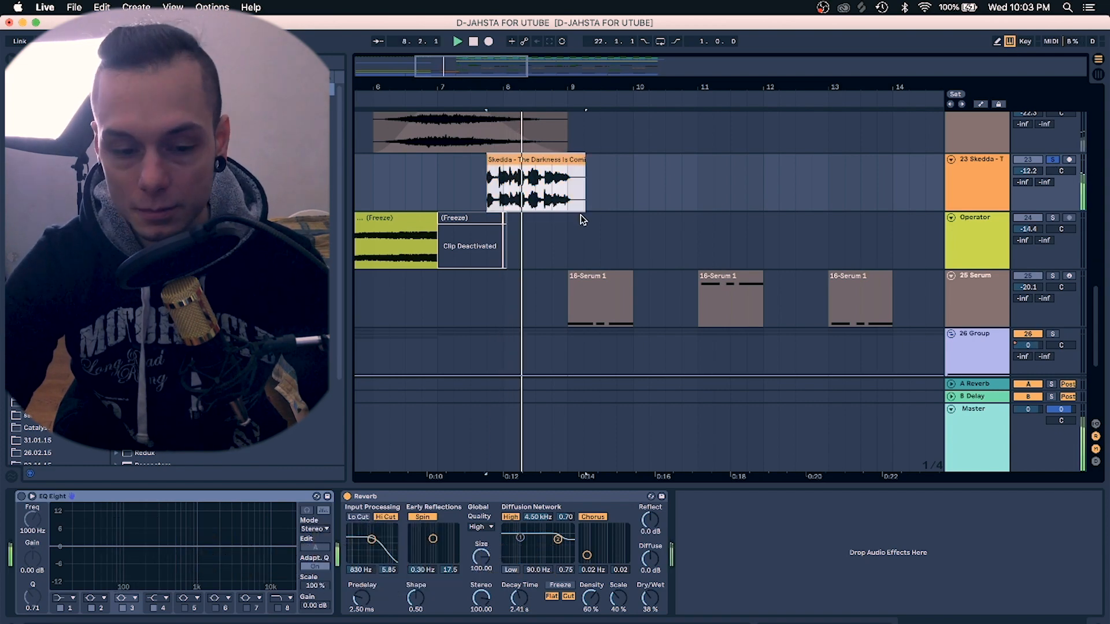
Return to track 17 Skedda, select its clip near bar 18 and play it briefly
scroll(580, 215, "up", 10)
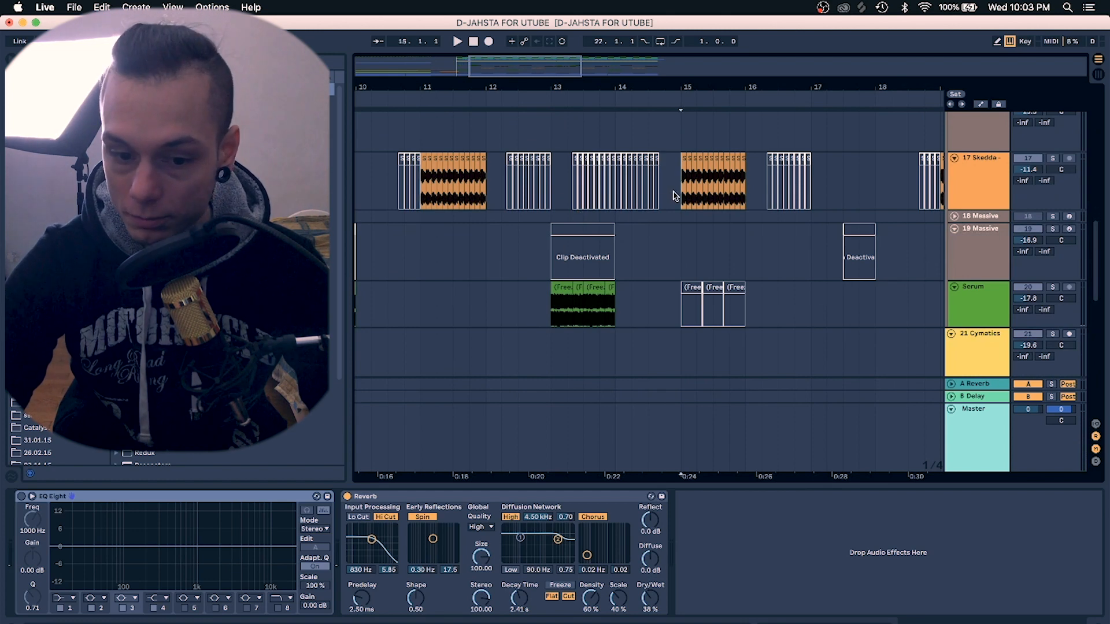
left_click(891, 171)
key("space")
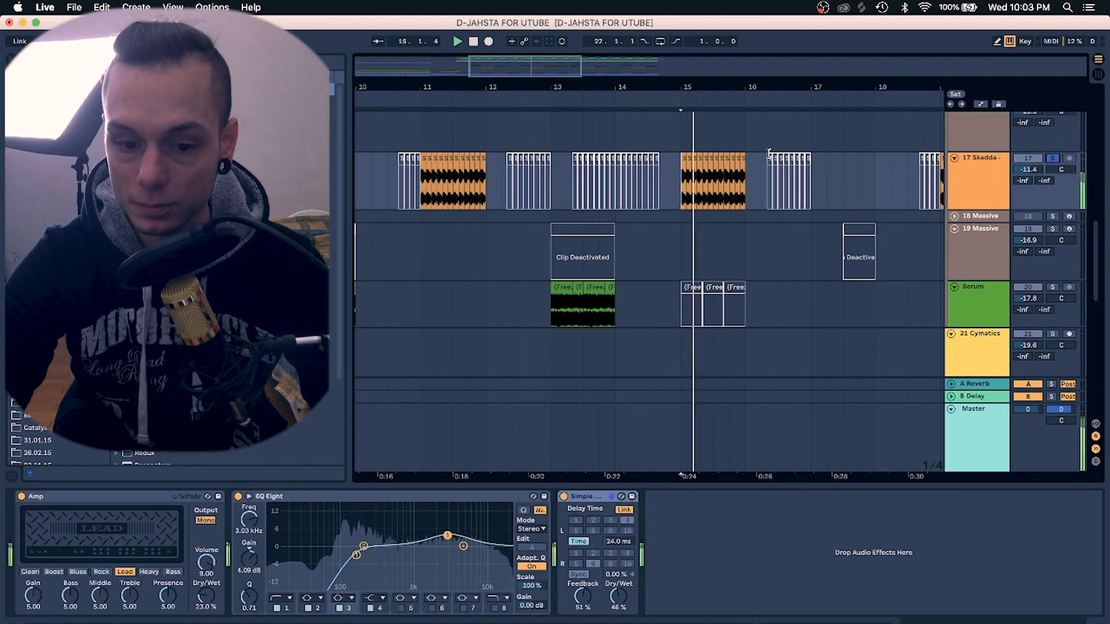
key("space")
left_click_drag(755, 85, 766, 59)
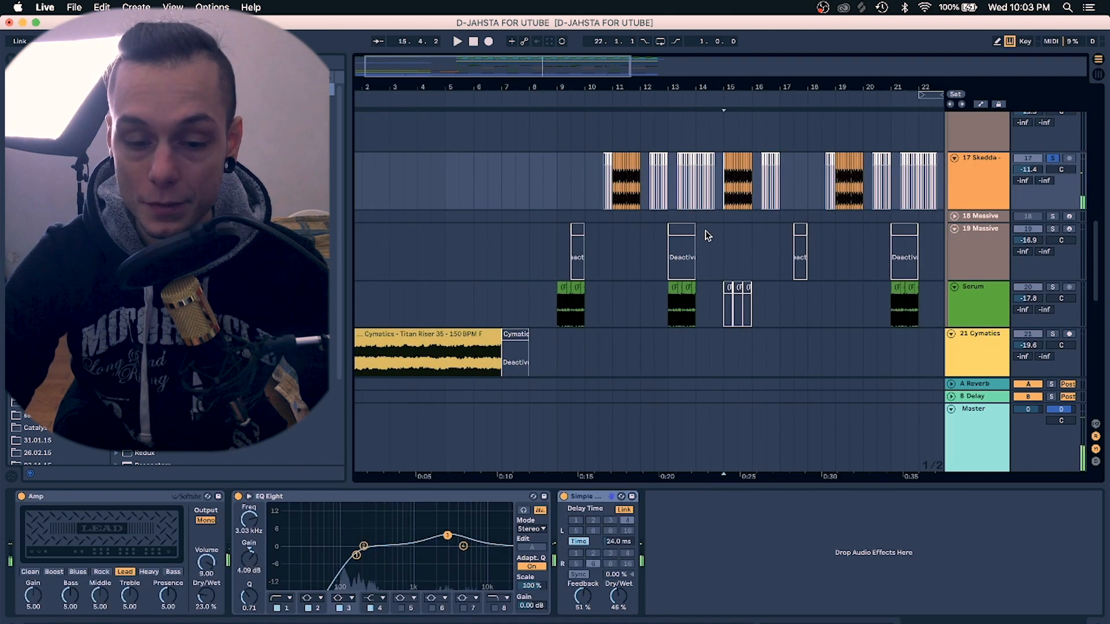
scroll(706, 234, "up", 20)
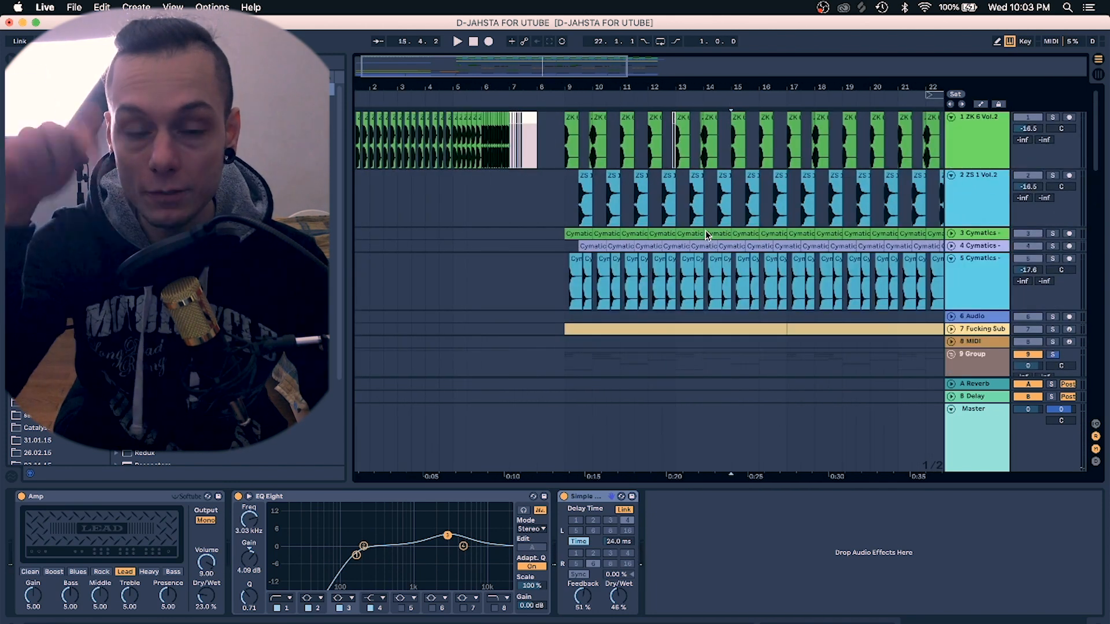